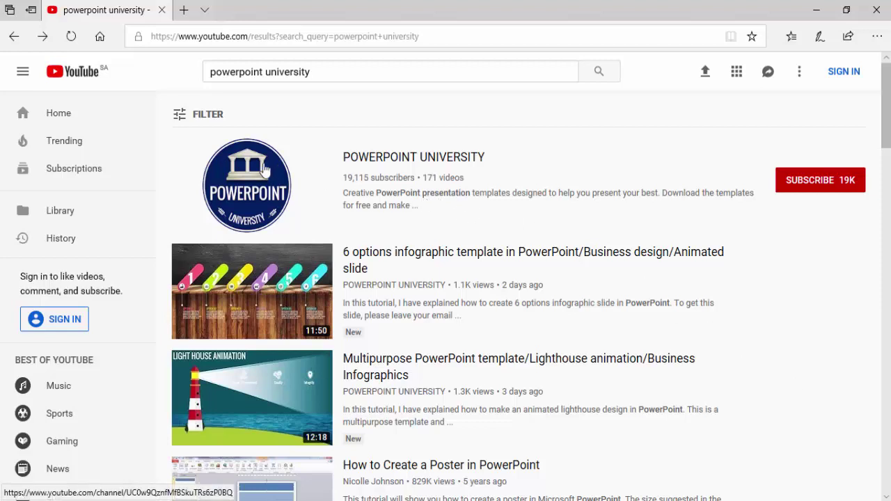
Open the POWERPOINT UNIVERSITY channel from the search results and browse its uploaded videos.
left_click(454, 158)
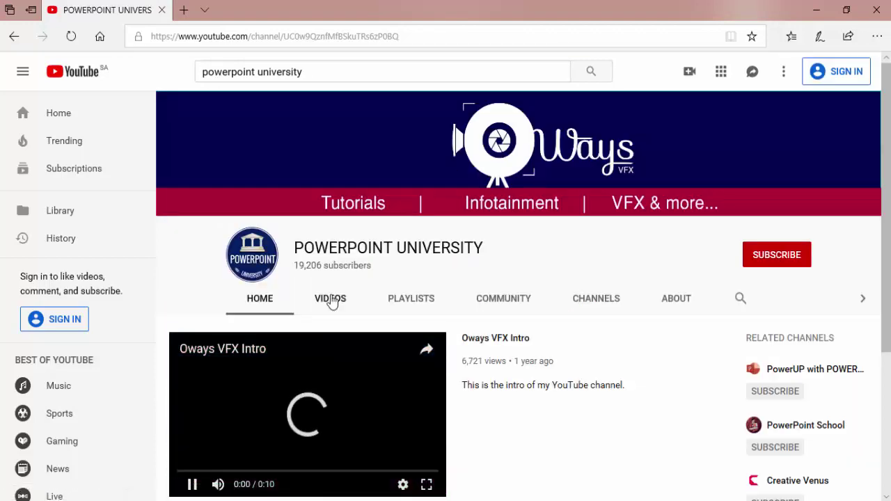
left_click(332, 299)
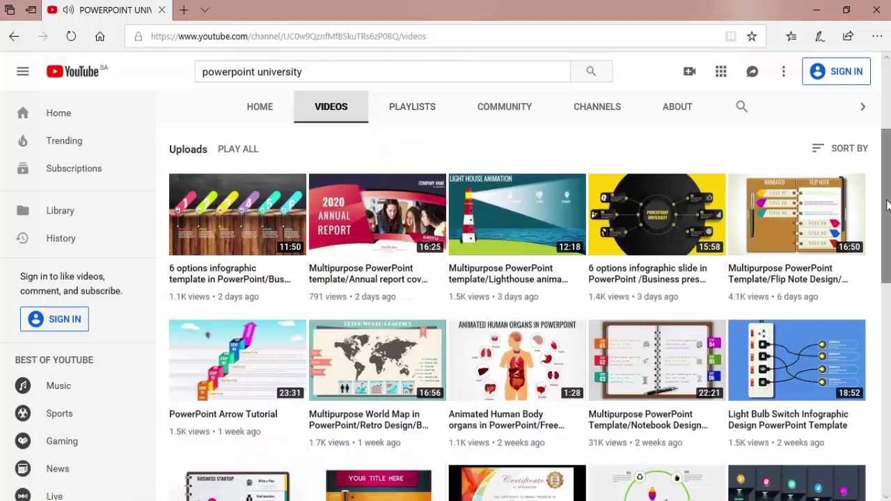
scroll(887, 204, "up", 3)
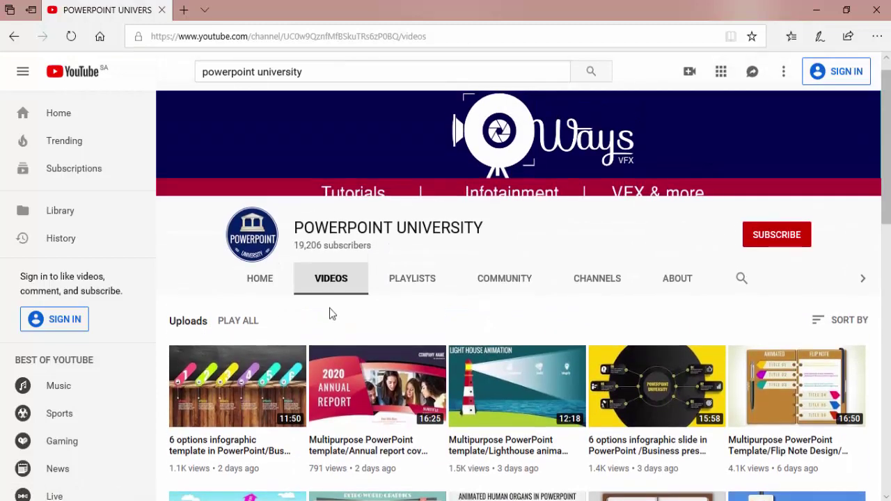
mouse_move(887, 225)
left_mouse_down()
mouse_move(887, 500)
mouse_move(888, 212)
left_mouse_up()
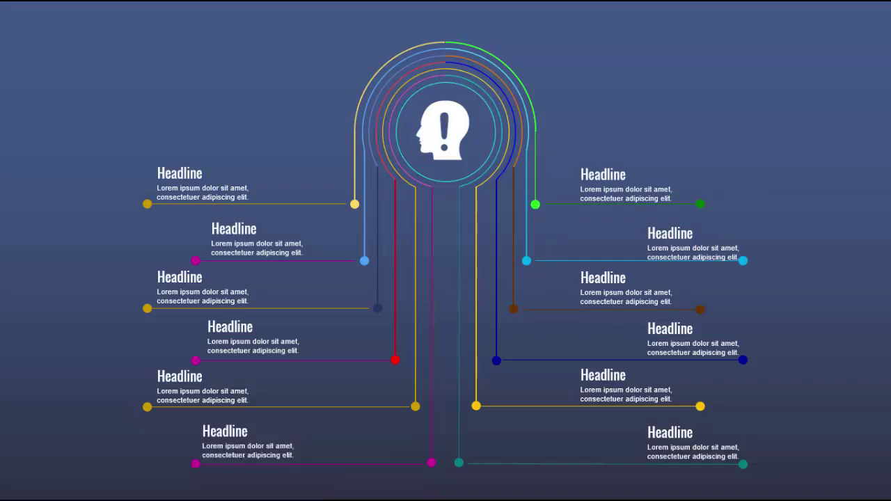
Exit the PowerPoint slide show and turn on the guides over blank slide 2.
key("Escape")
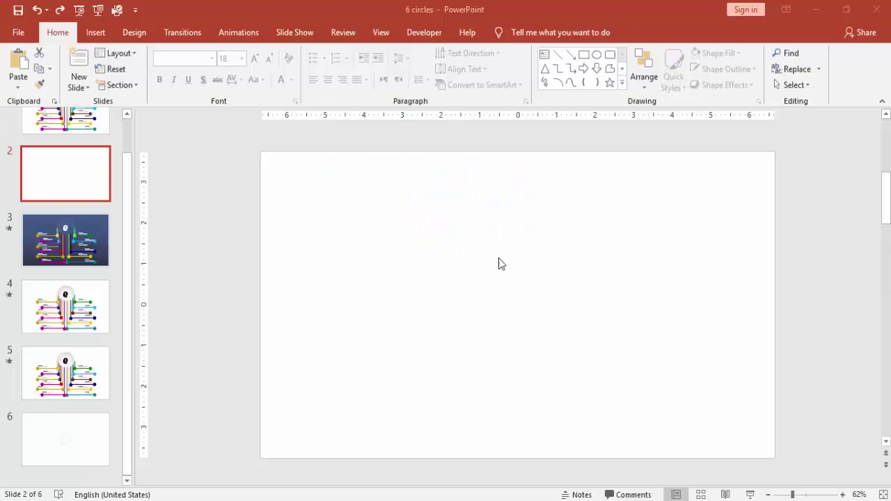
left_click(383, 32)
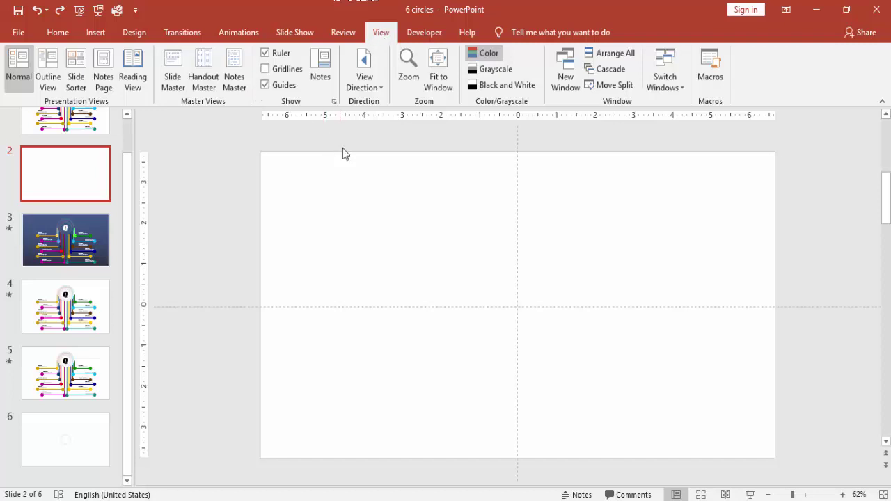
Insert a hollow circle near the middle of slide 2 and set its height and width to 1.7".
left_click(94, 35)
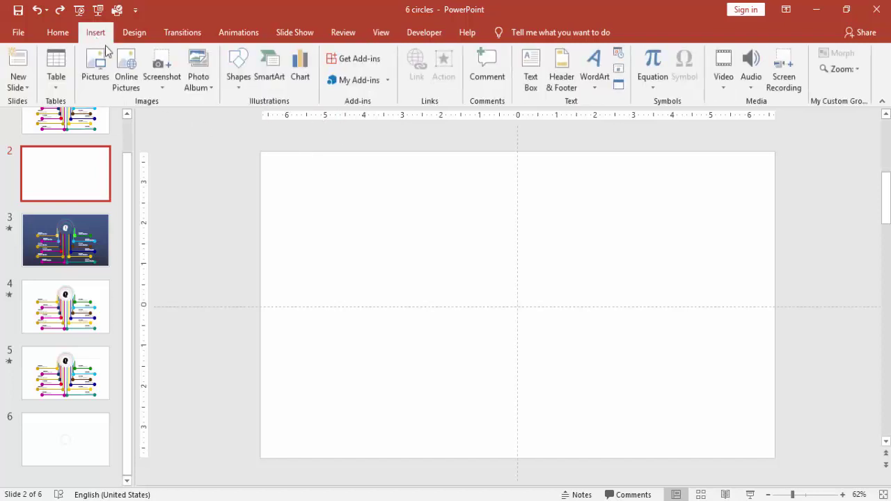
left_click(240, 87)
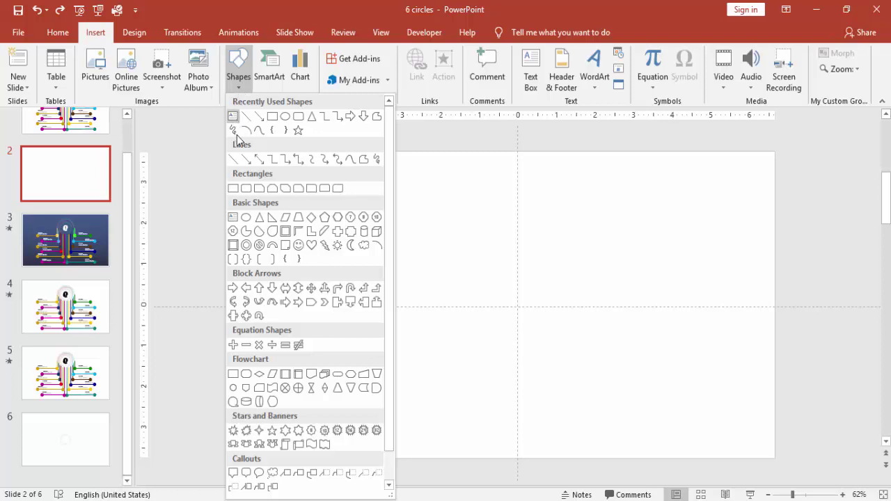
left_click(246, 246)
left_click(485, 265)
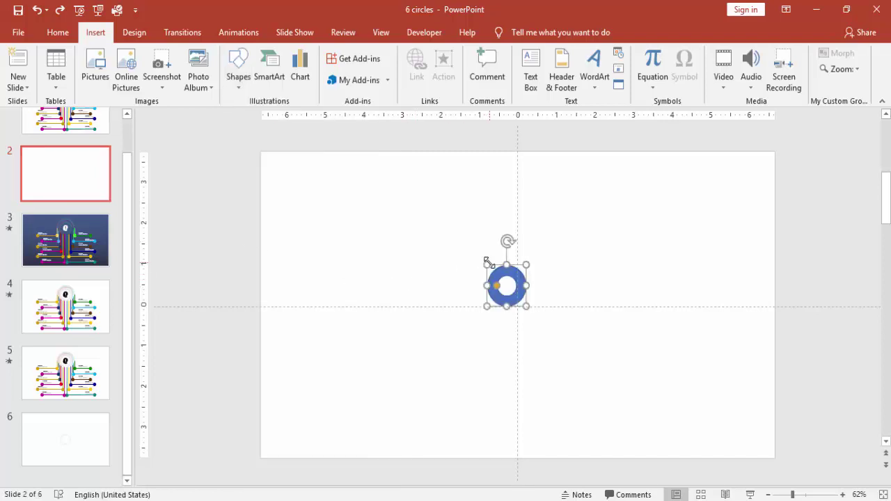
left_click(754, 57)
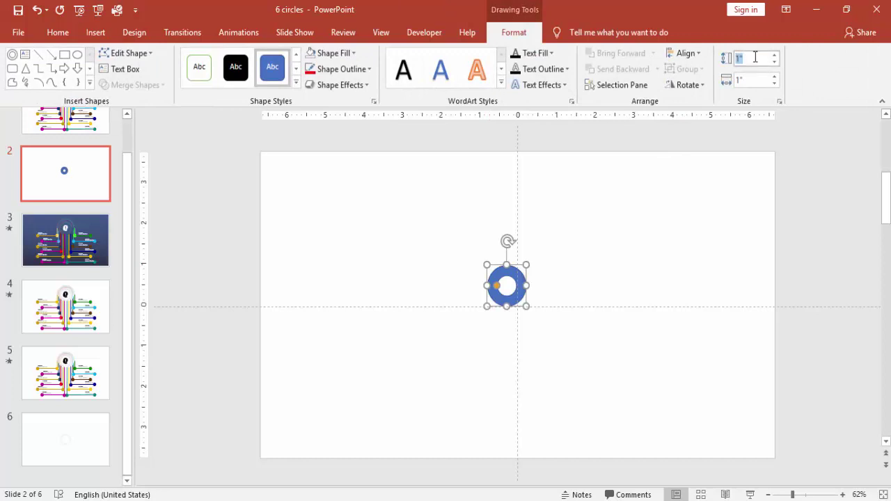
type("1.7")
left_click(762, 78)
type("1.7")
key("Return")
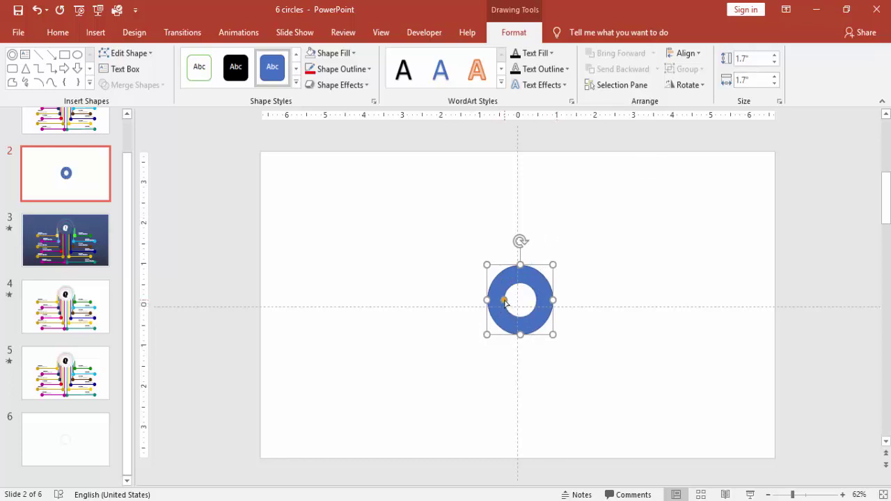
Thin the hollow circle's band to a fine ring and remove its outline.
left_click_drag(504, 301, 487, 301)
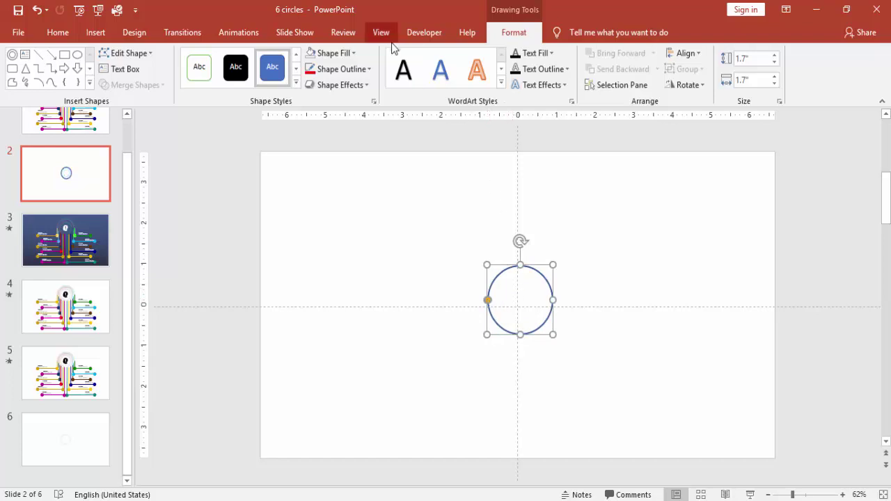
left_click(362, 68)
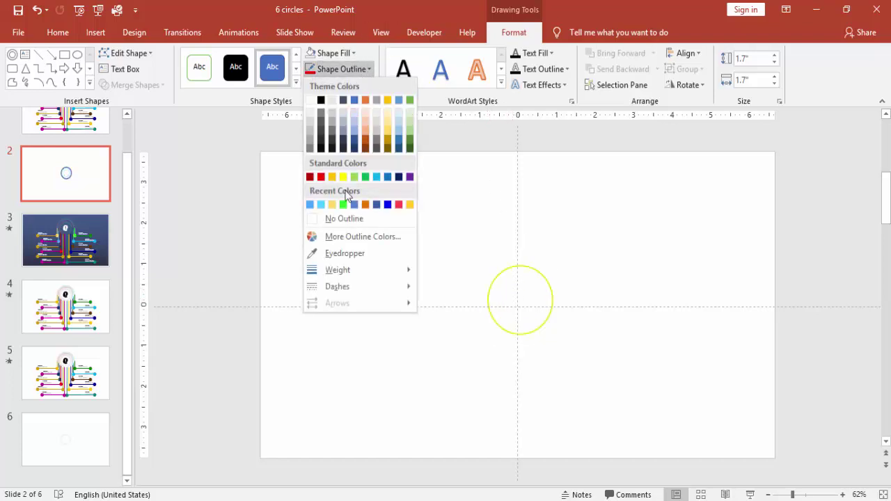
left_click(346, 219)
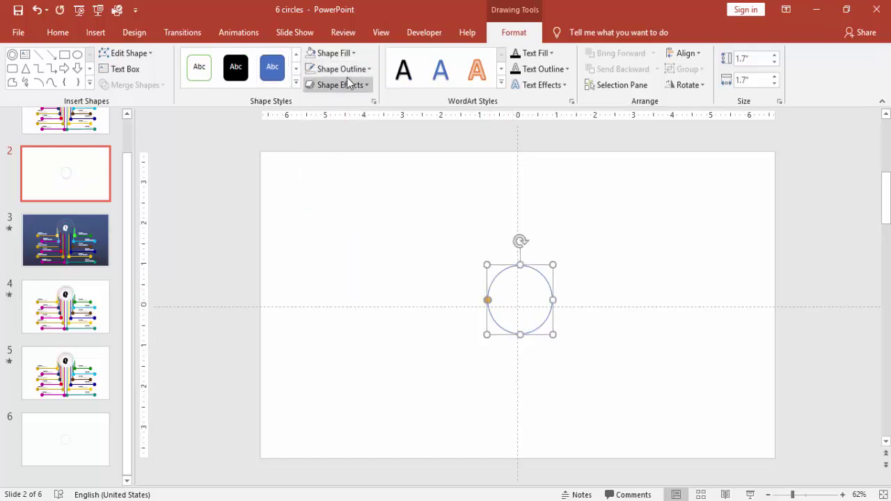
Align the ring to the centre and middle of the slide.
left_click(688, 53)
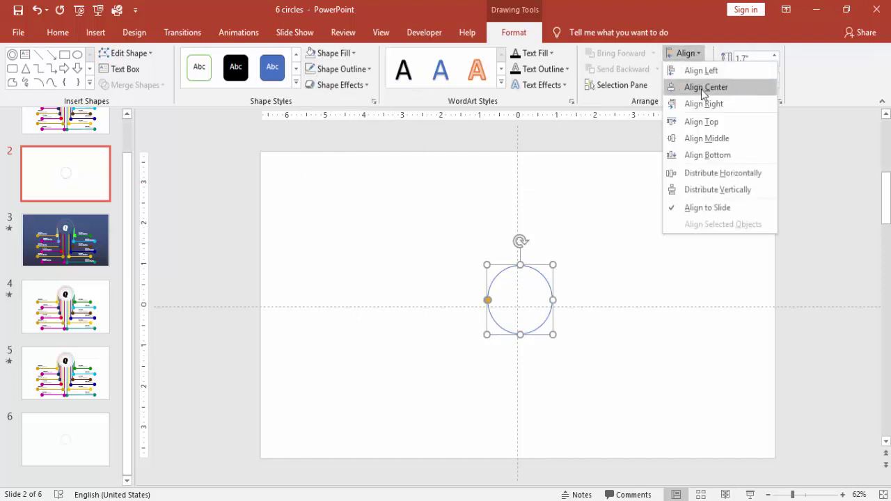
left_click(700, 87)
left_click(686, 55)
left_click(694, 139)
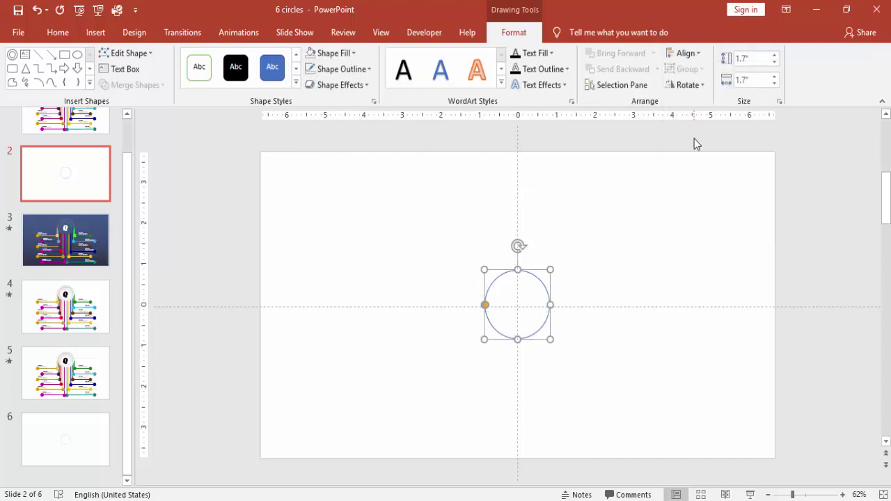
left_click(564, 256)
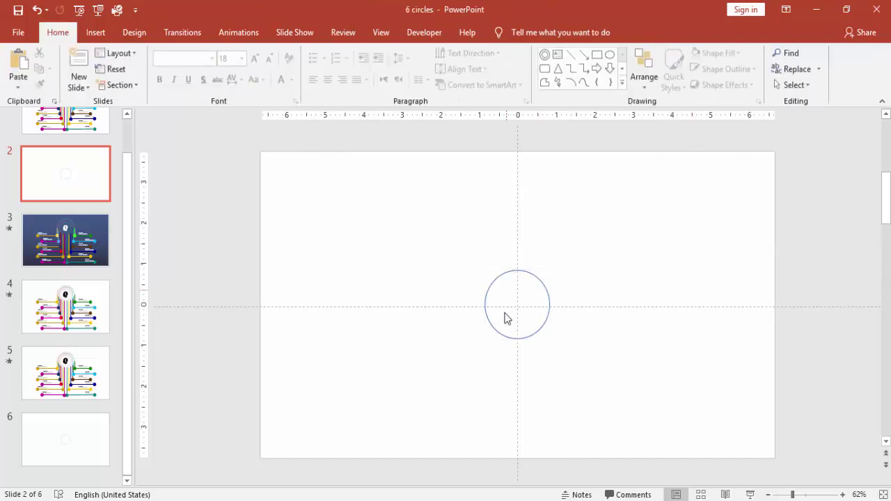
Draw a tall rectangle covering the ring's left half, with its right edge on the vertical guide.
left_click(96, 32)
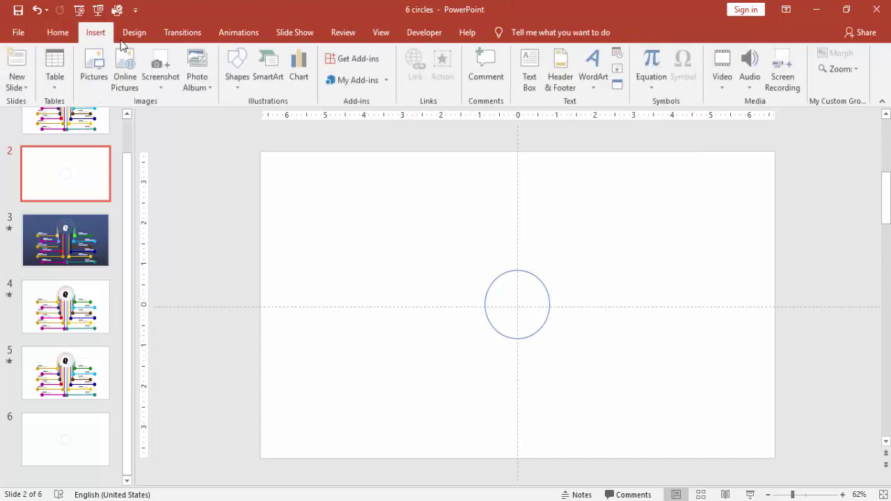
left_click(238, 82)
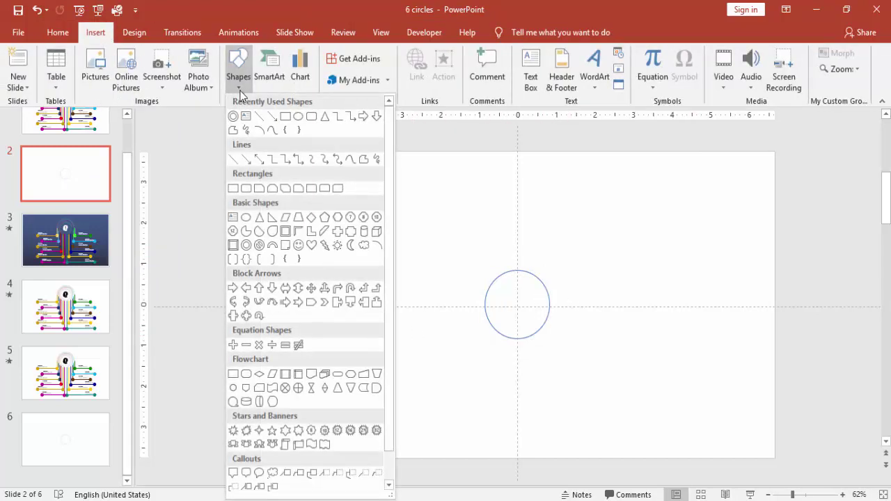
left_click(285, 118)
left_click_drag(458, 248, 516, 373)
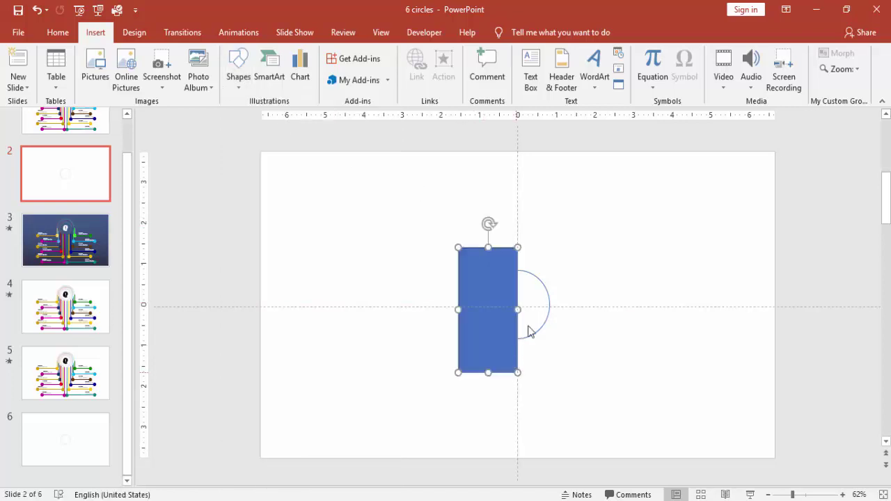
Subtract the rectangle from the ring to leave only its right half.
left_click(534, 283)
left_click(466, 253, "shift")
left_click(158, 92)
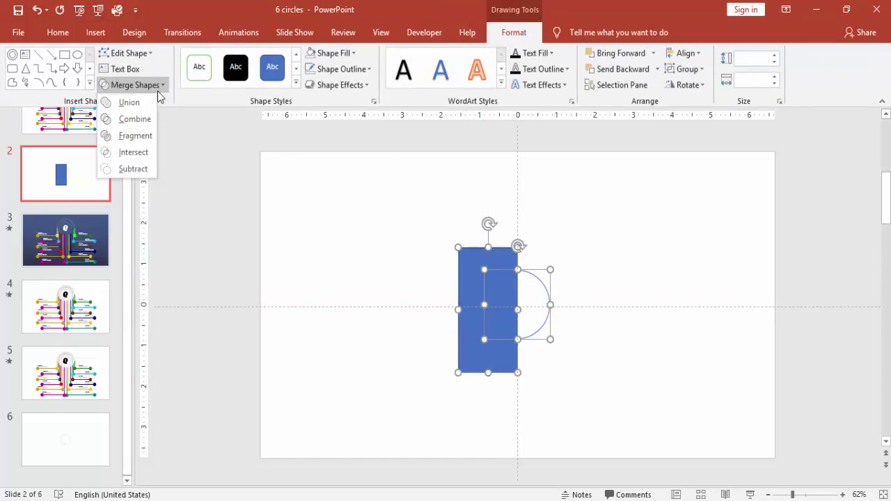
left_click(146, 167)
left_click(570, 272)
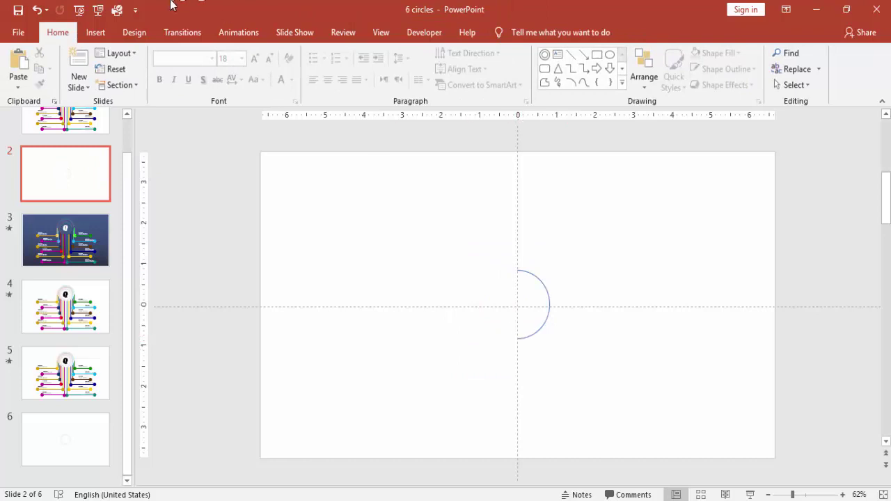
Draw a narrow rectangle from the guides' intersection downward, covering the lower end of the half ring.
left_click(94, 33)
left_click(239, 82)
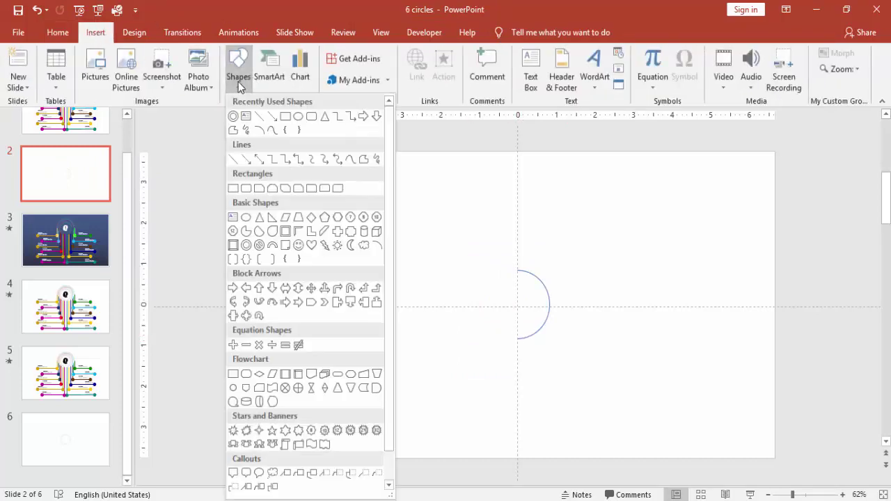
left_click(286, 117)
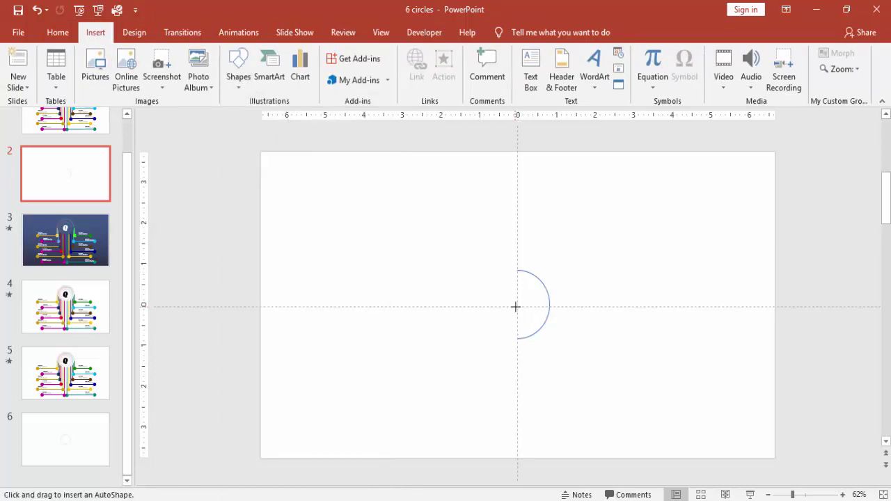
left_click_drag(517, 307, 527, 359)
Subtract the narrow rectangle from the half ring to trim its lower end.
left_click(544, 288)
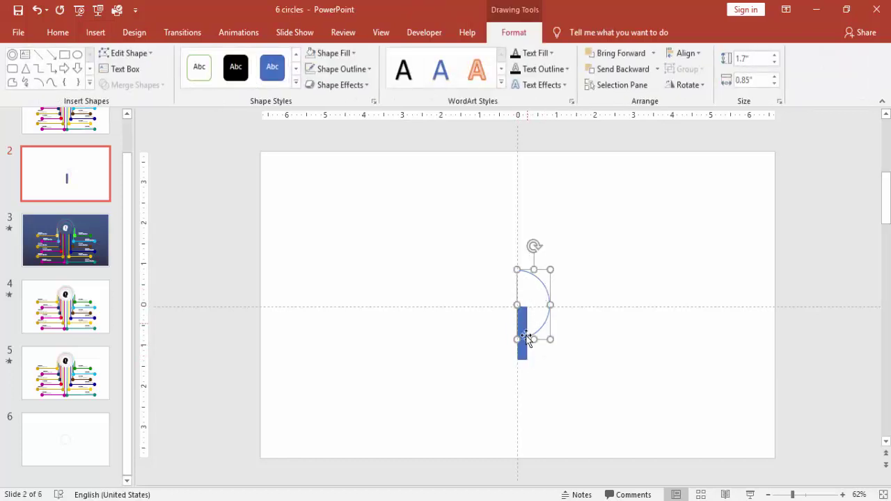
left_click(521, 346, "shift")
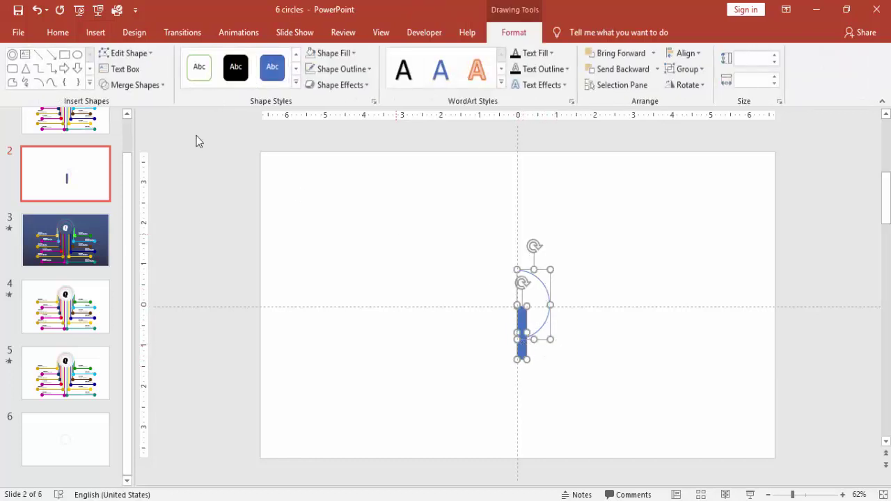
left_click(150, 83)
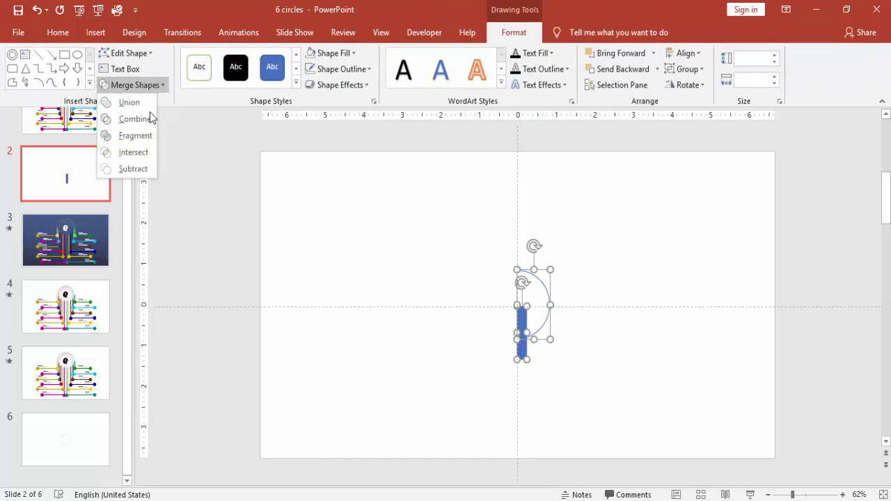
left_click(133, 169)
left_click(590, 266)
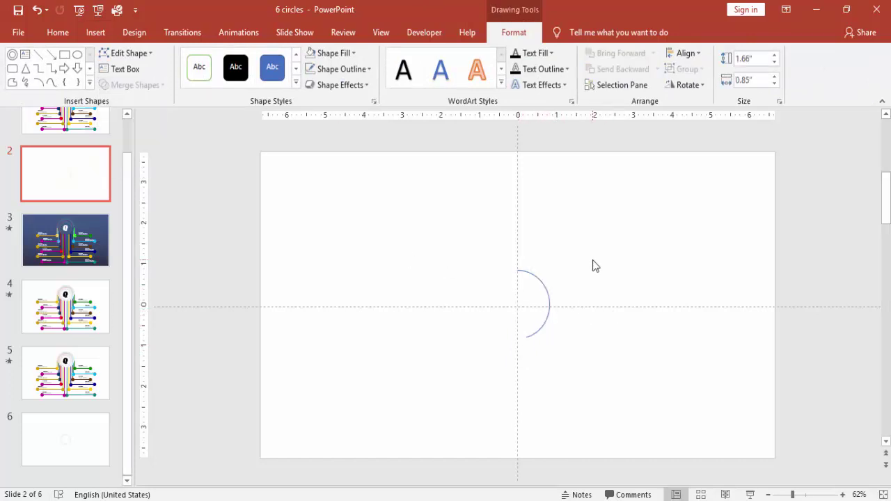
Duplicate the trimmed arc, flip the copy horizontally and place it as the left half of the ring.
left_click(542, 283)
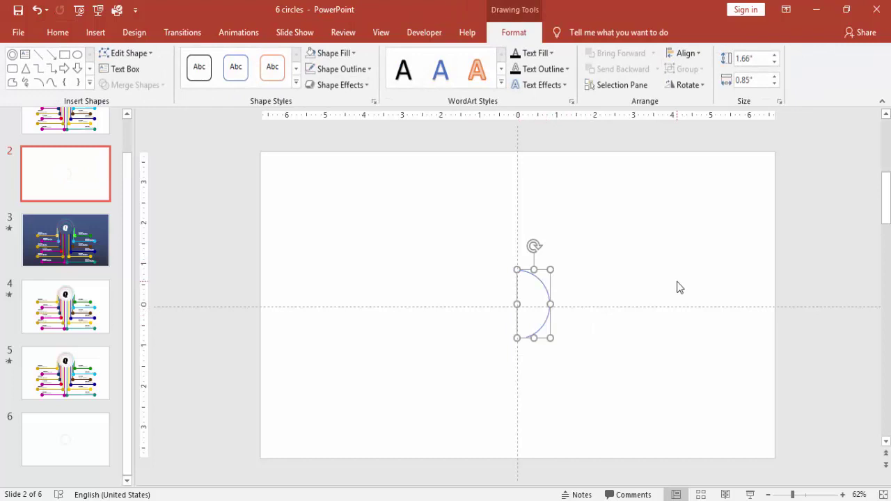
key("ctrl+d")
left_click_drag(554, 292, 591, 286)
left_click(689, 85)
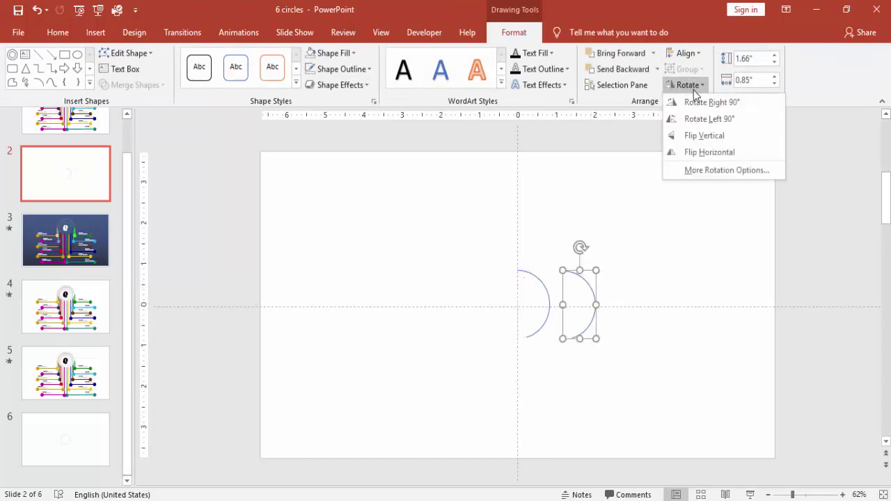
left_click(702, 154)
left_click_drag(563, 289, 483, 287)
left_click(591, 350)
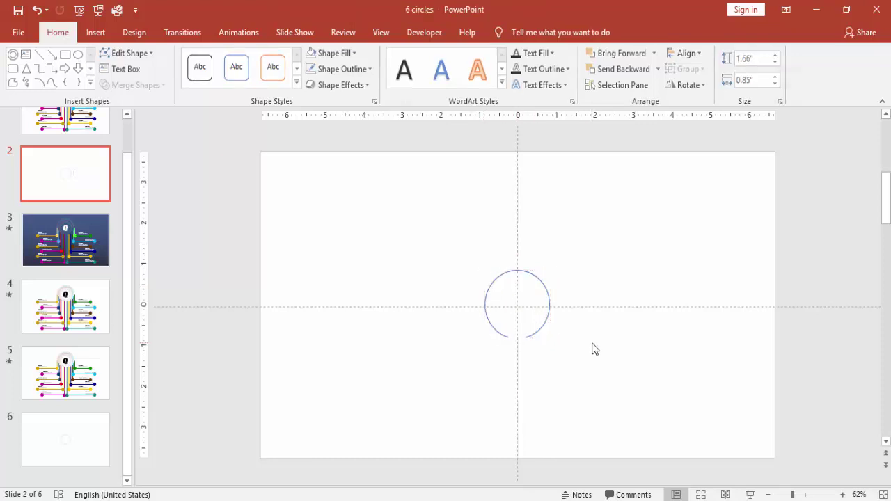
left_click(544, 293)
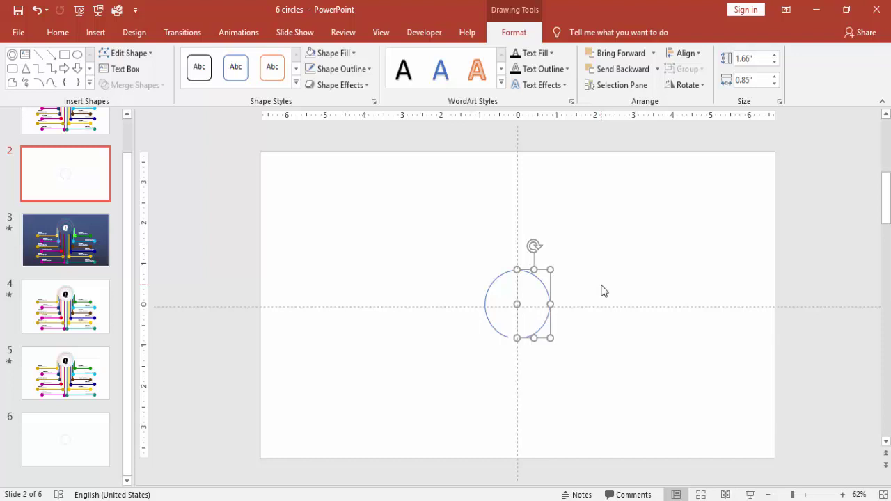
left_click(603, 291)
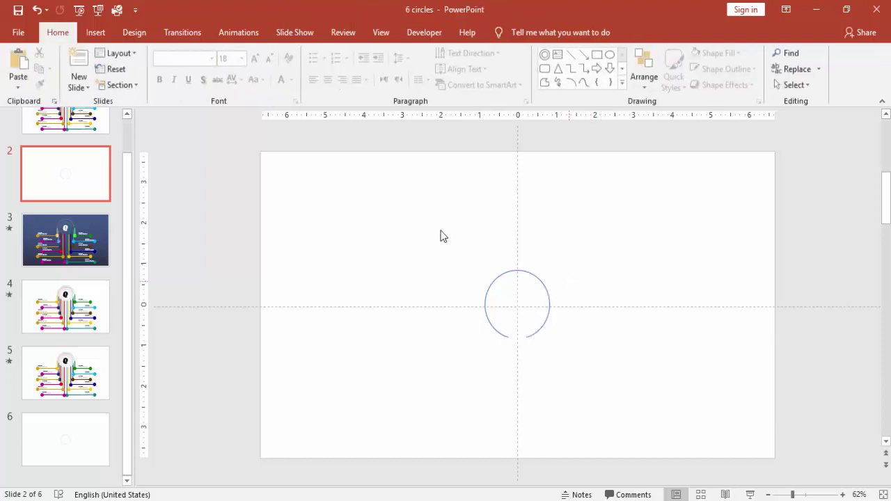
Insert a hollow circle shape near the split ring and set its height and width to 1.9".
left_click(110, 34)
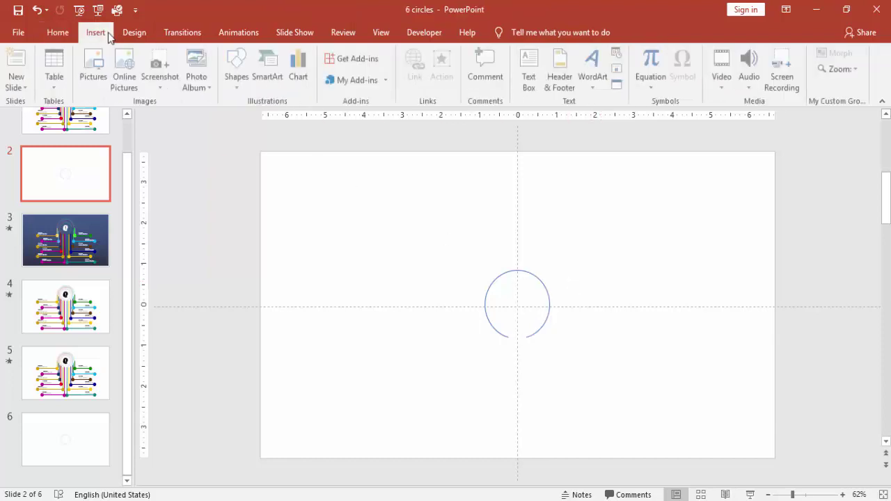
left_click(238, 86)
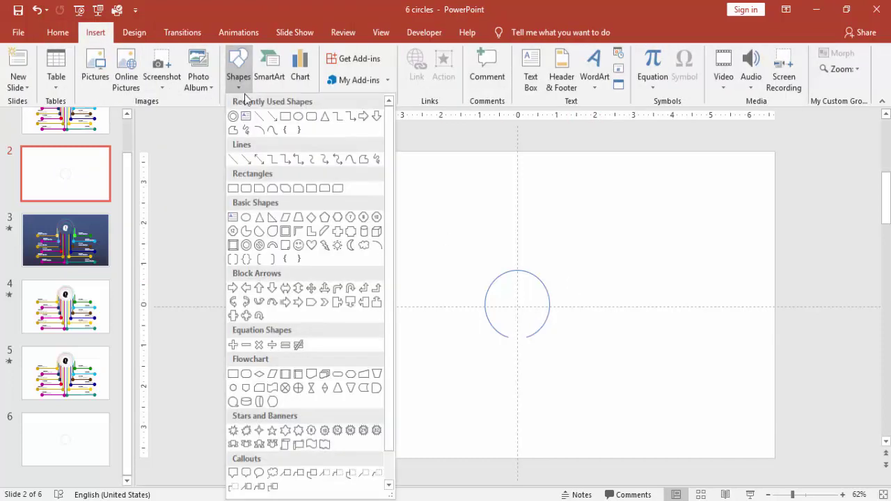
left_click(246, 246)
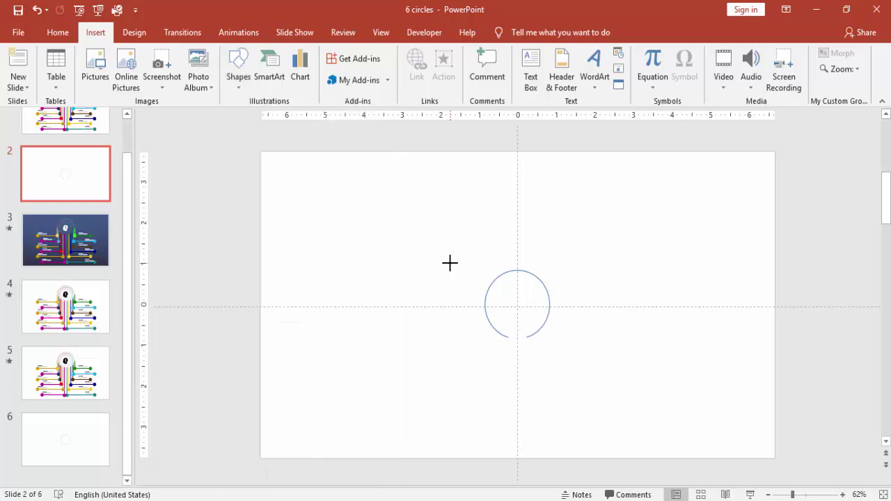
left_click(450, 263)
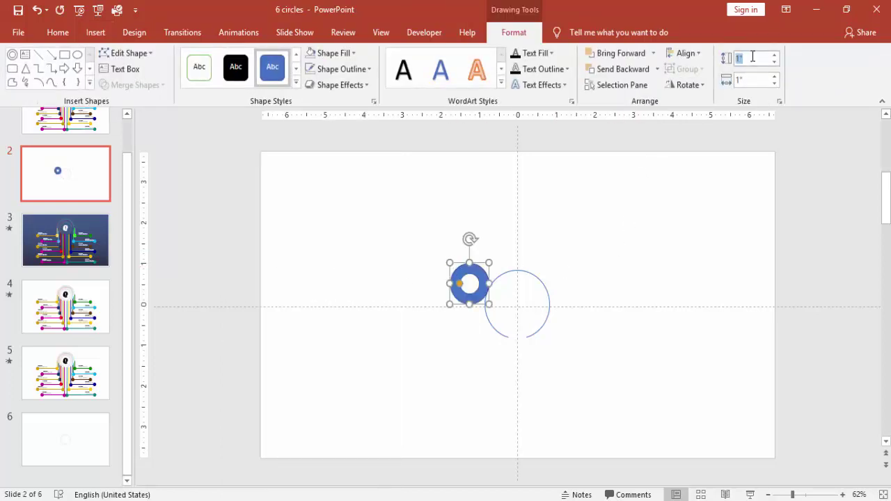
key("Return")
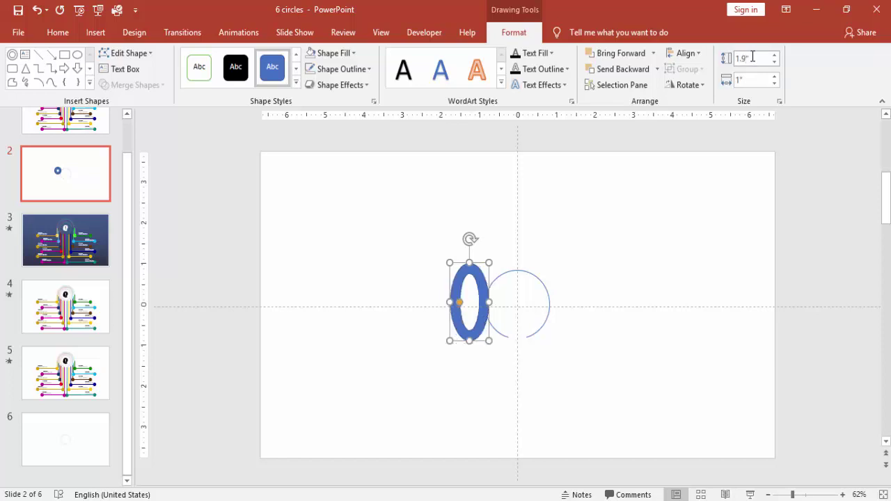
left_click(759, 82)
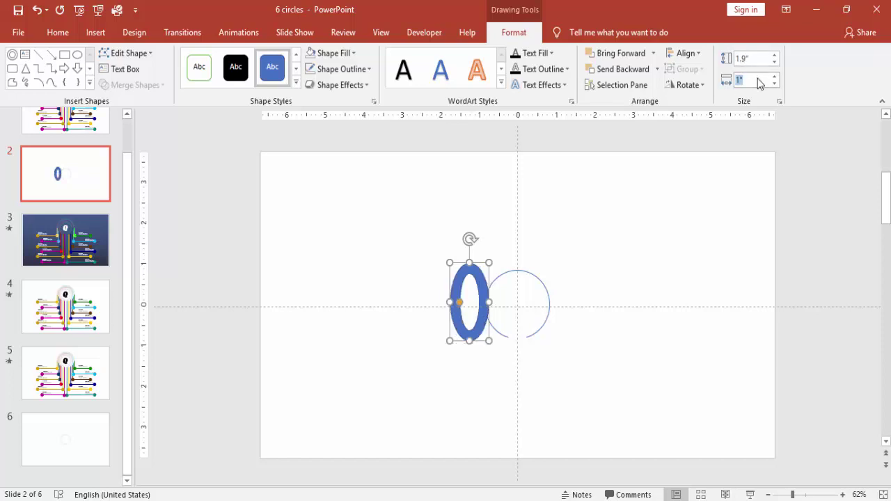
key("Return")
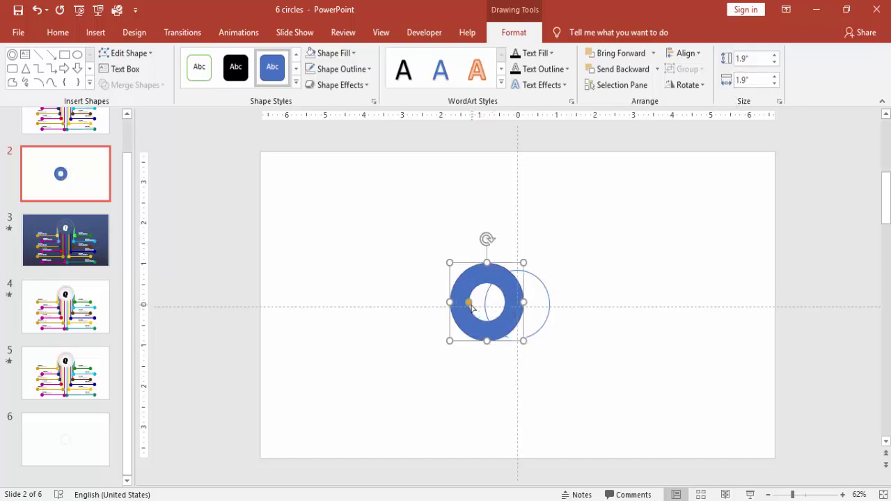
Thin the new hollow circle's band to a narrow ring and remove its outline.
left_click_drag(469, 304, 450, 303)
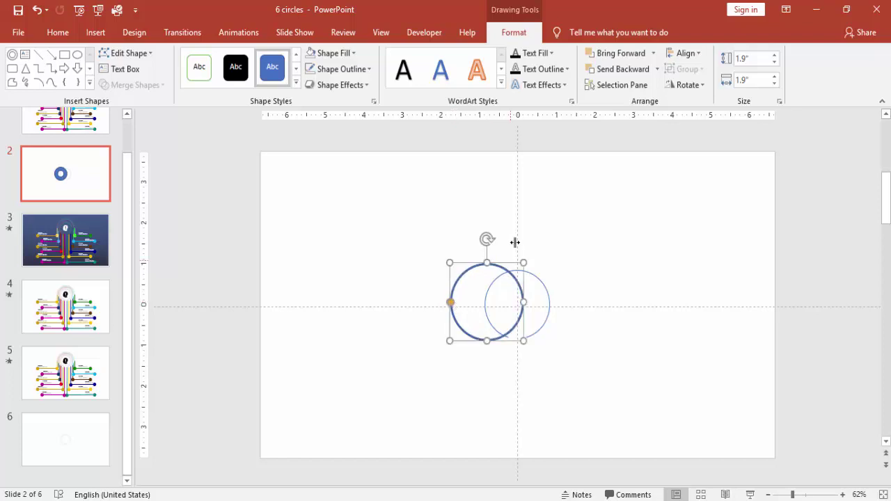
left_click(369, 69)
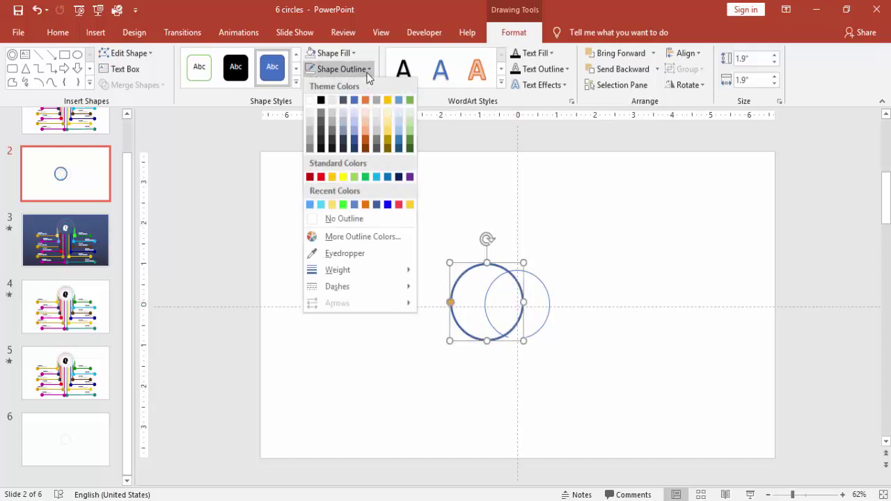
left_click(356, 217)
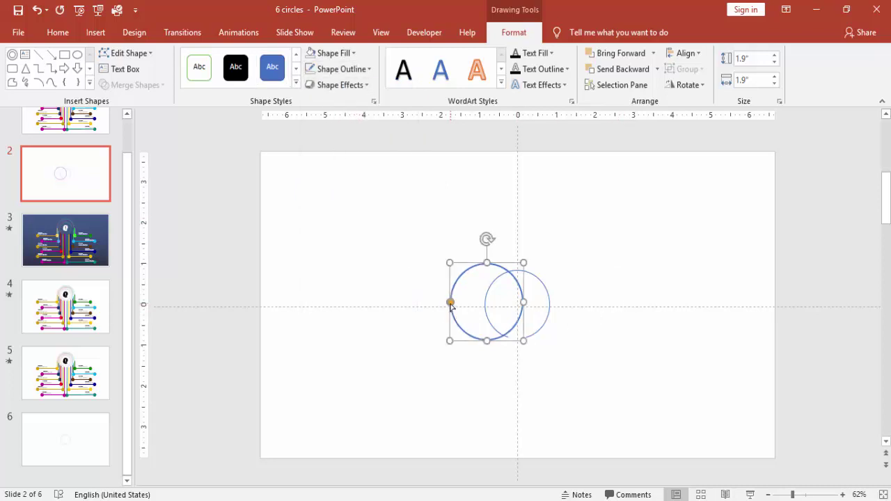
Fine-tune the new ring's band thickness and centre the ring on the slide horizontally and vertically.
left_click_drag(451, 302, 451, 303)
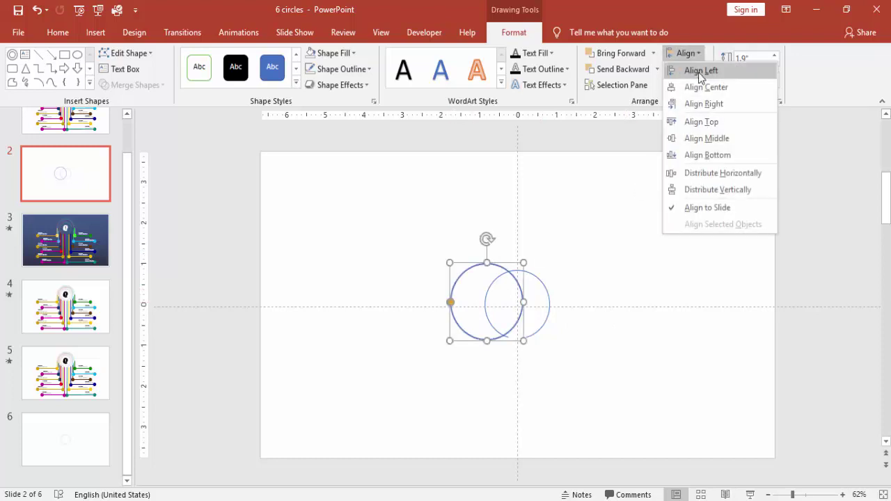
left_click(702, 85)
left_click(689, 54)
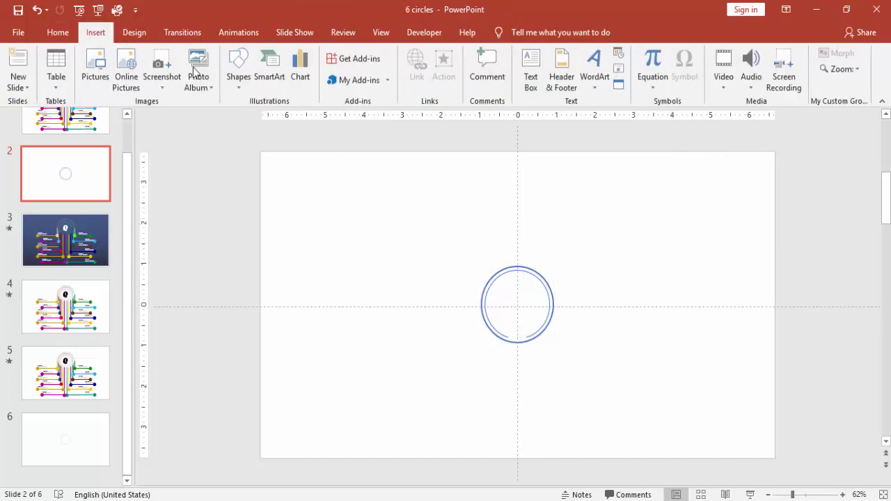
Draw a tall rectangle covering the left half of the rings, with its right edge on the vertical guide.
left_click(240, 86)
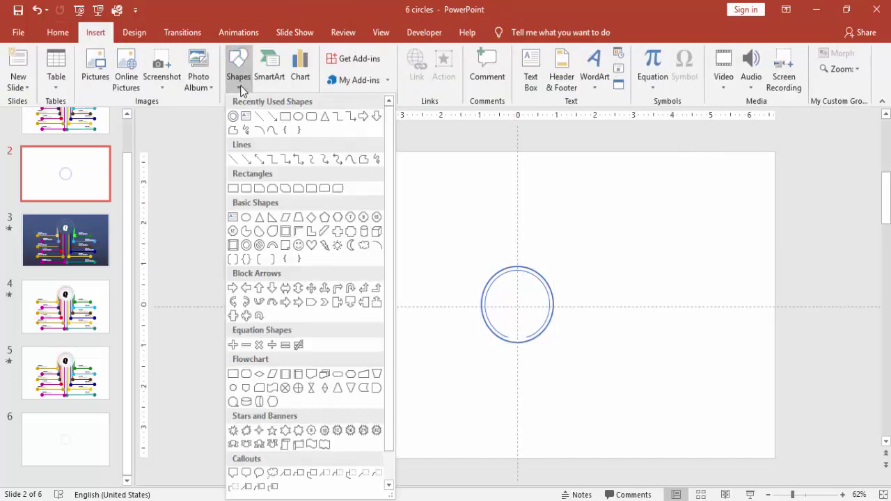
left_click(284, 118)
left_click_drag(470, 240, 522, 415)
Subtract the tall rectangle from the outer ring to leave only the ring's right half.
left_click(538, 274)
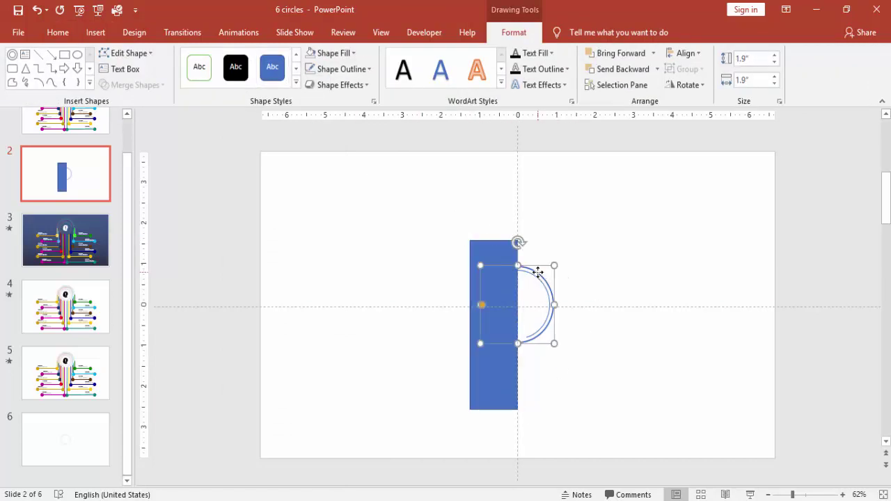
left_click(482, 252, "shift")
left_click(132, 84)
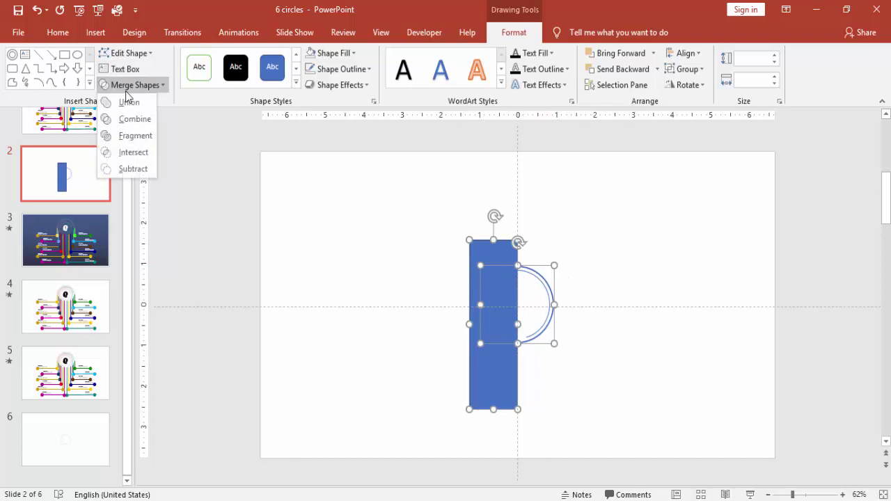
left_click(137, 171)
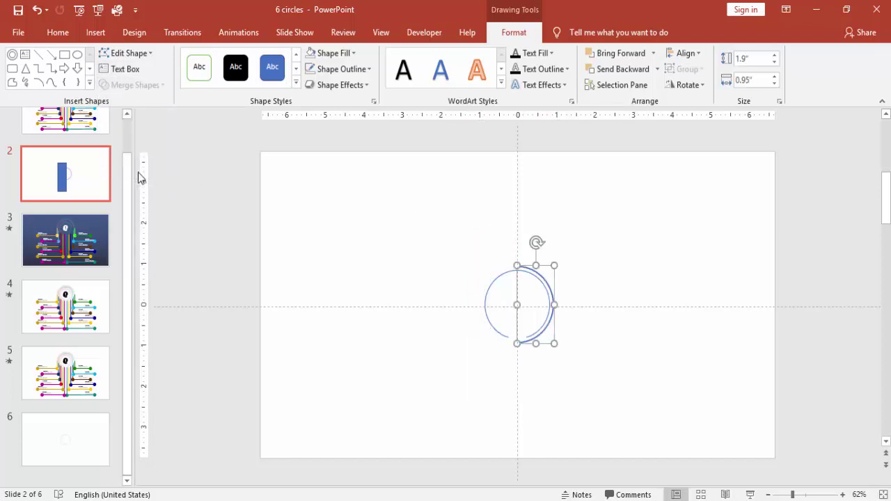
left_click(425, 235)
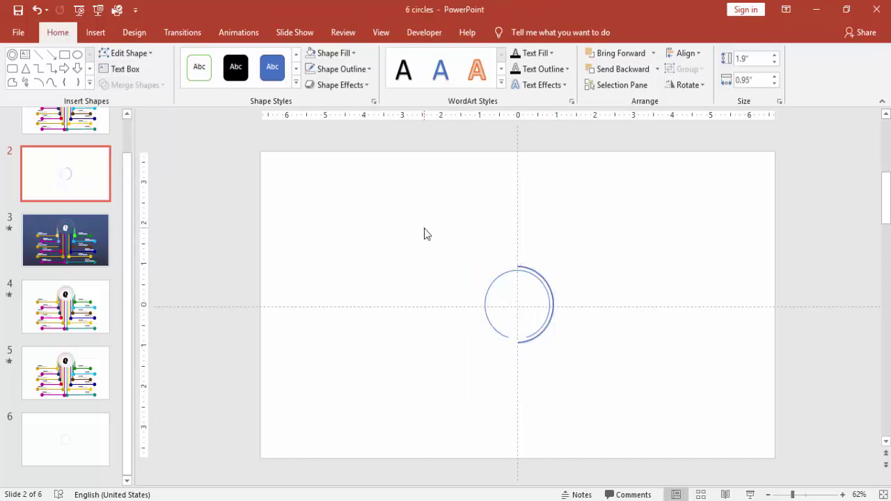
Draw a narrow rectangle about 1.26" high and 0.44" wide from the guides' intersection downward over the outer half ring's lower end.
left_click(102, 39)
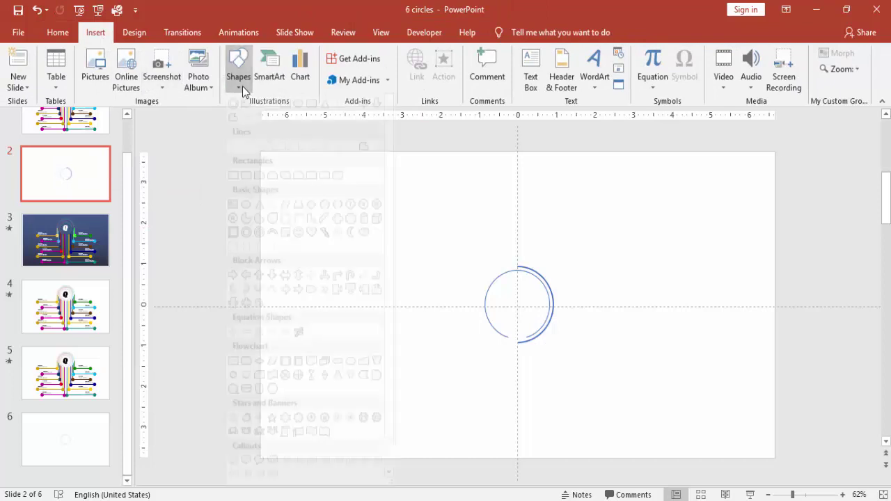
left_click(240, 83)
left_click(274, 117)
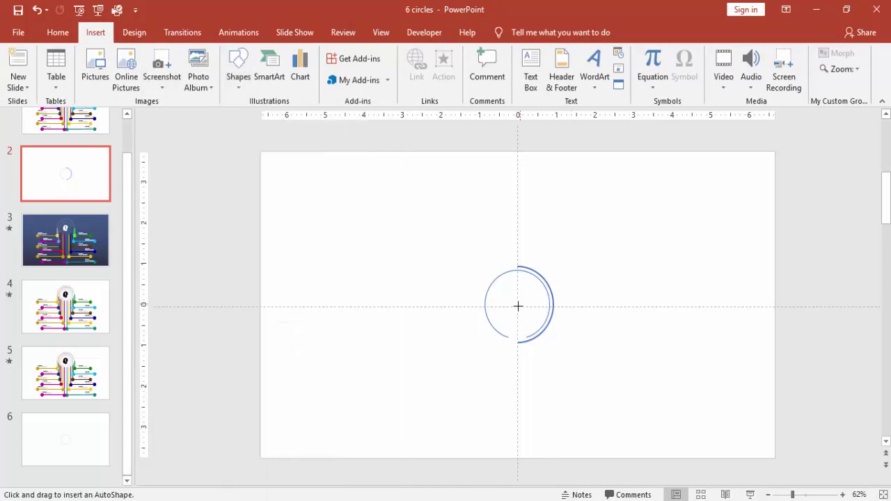
left_click_drag(517, 310, 534, 358)
Make the narrow rectangle's fill see-through with 64% transparency.
right_click(528, 347)
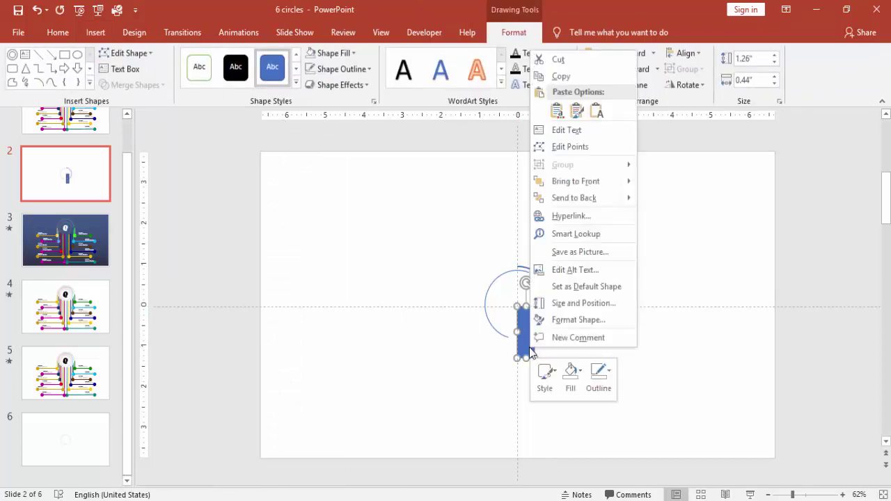
left_click(593, 320)
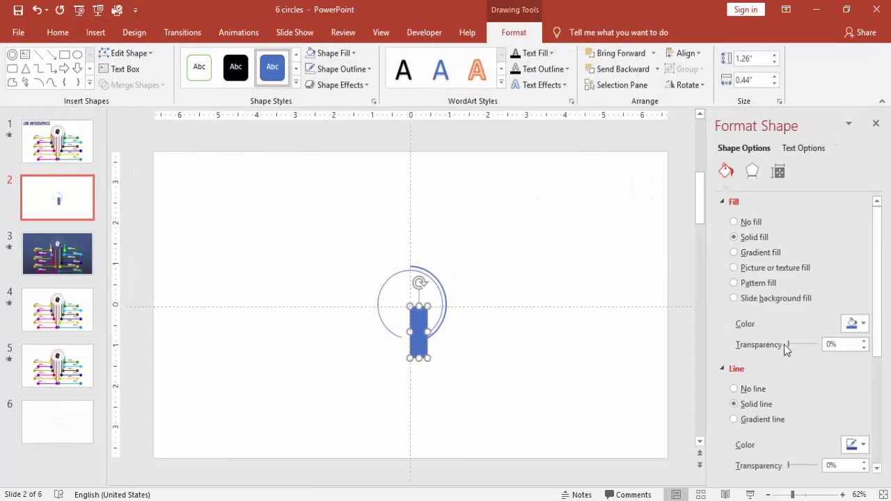
left_click_drag(787, 344, 807, 345)
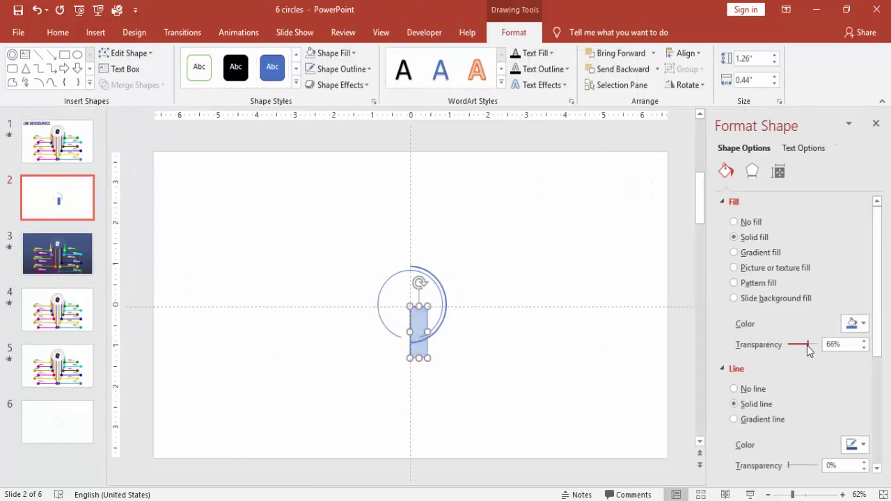
left_click(453, 345)
Place a copy of the semi-transparent narrow rectangle in the empty lower-left area of the slide.
left_click(420, 328)
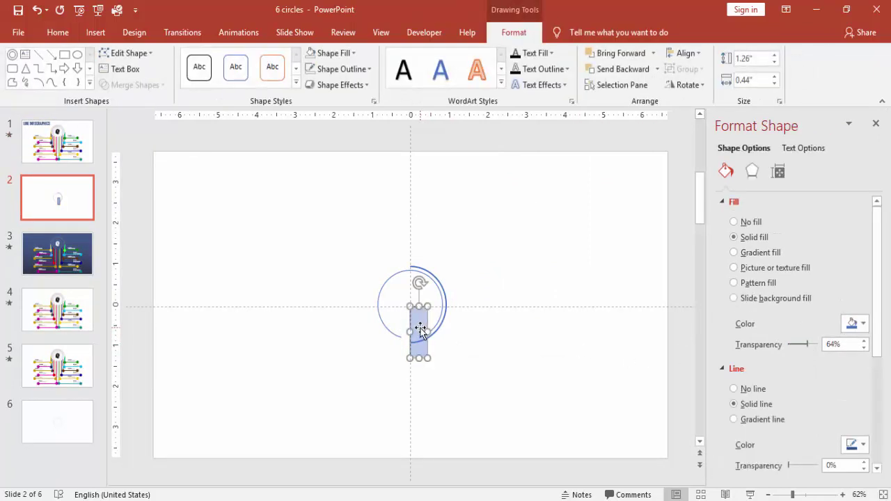
left_click_drag(420, 329, 234, 366)
left_click(420, 339)
left_click_drag(428, 332, 428, 332)
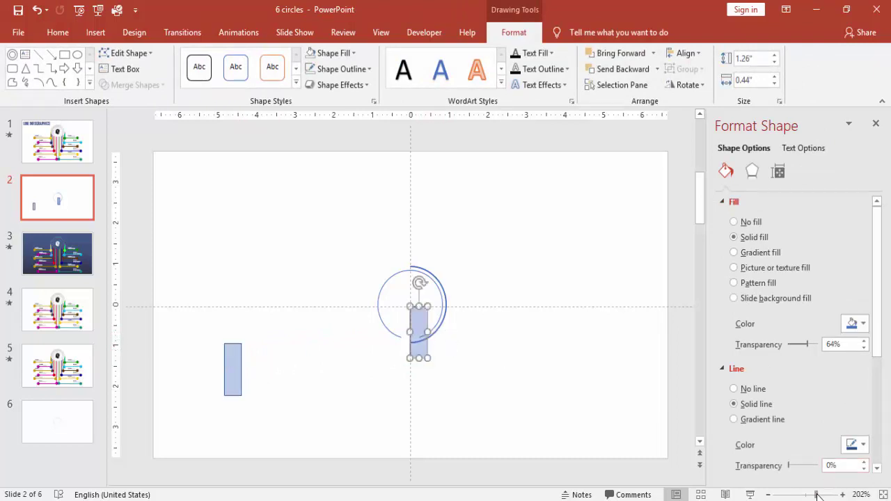
Subtract the narrow rectangle at the guides from the outer half ring to trim its lower end.
left_click(821, 494)
left_click(533, 382)
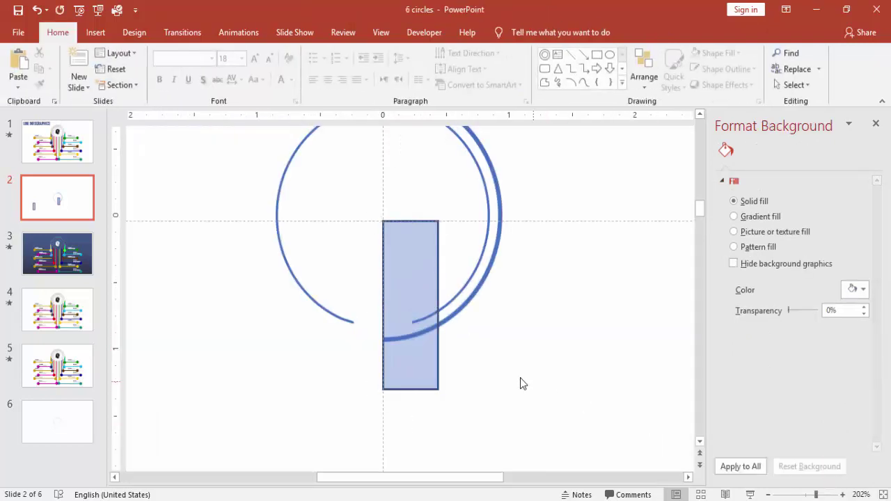
left_click(427, 360)
left_click_drag(435, 301, 434, 307)
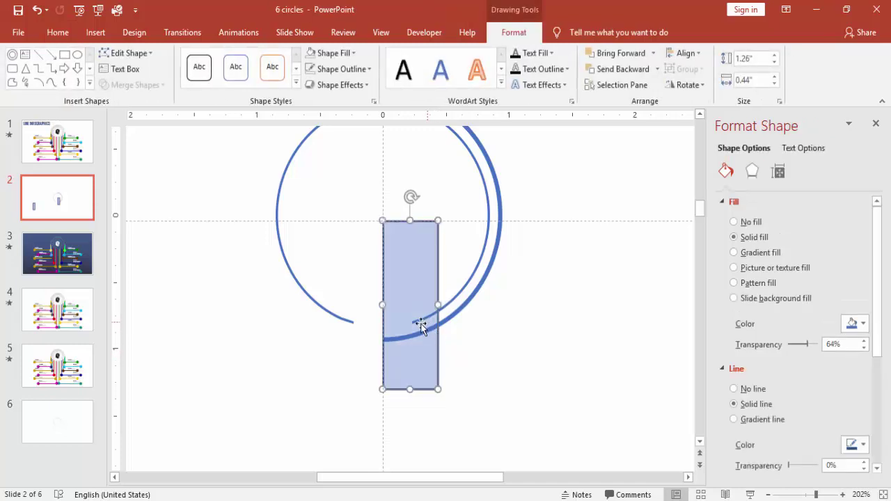
left_click(449, 319)
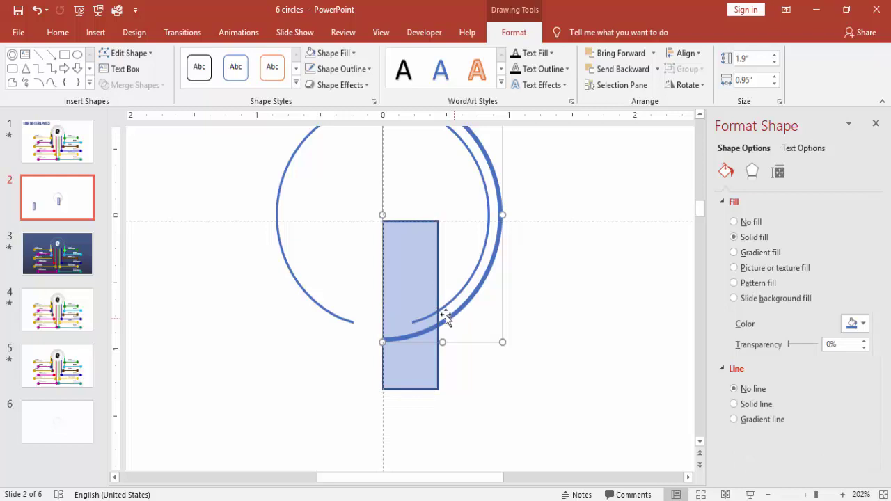
left_click(394, 259, "shift")
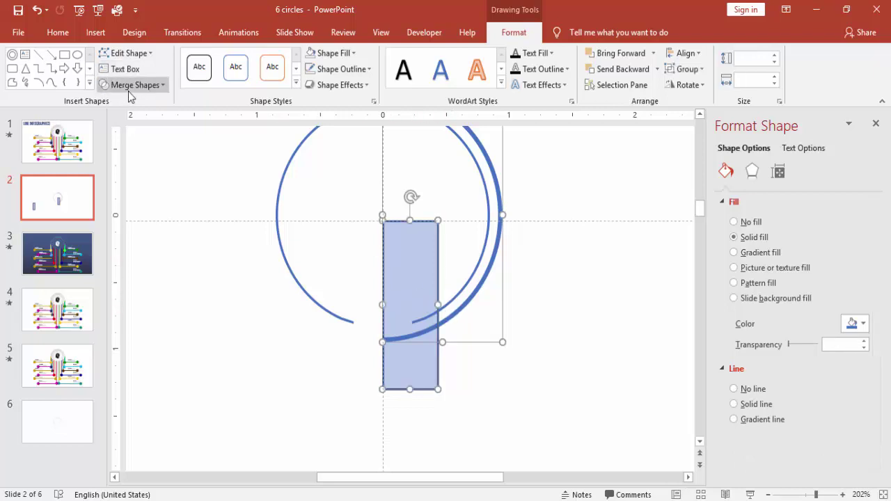
left_click(132, 86)
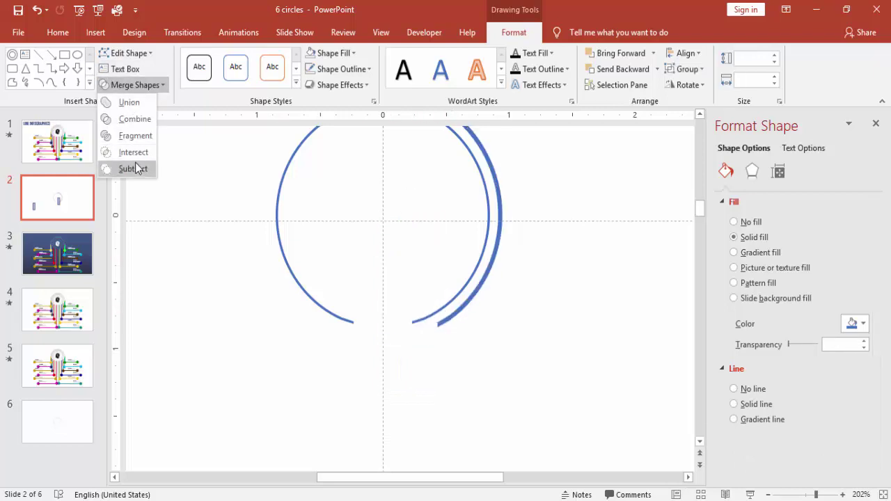
left_click(134, 168)
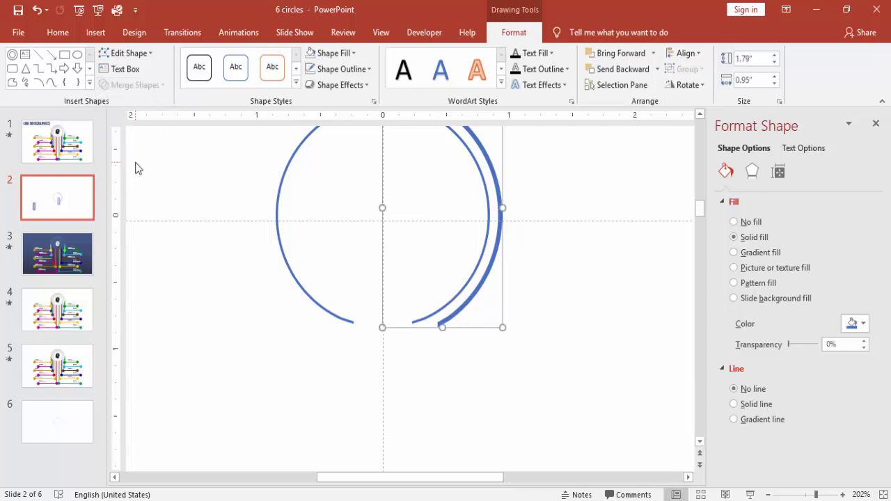
Duplicate the trimmed outer arc, flip the copy horizontally and fit it as the left half of the outer ring.
left_click(769, 494)
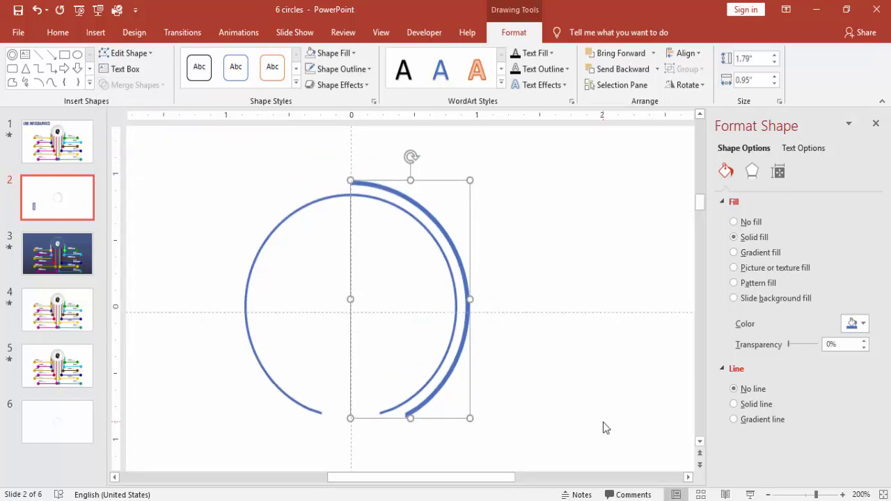
key("ctrl+d")
left_click(688, 85)
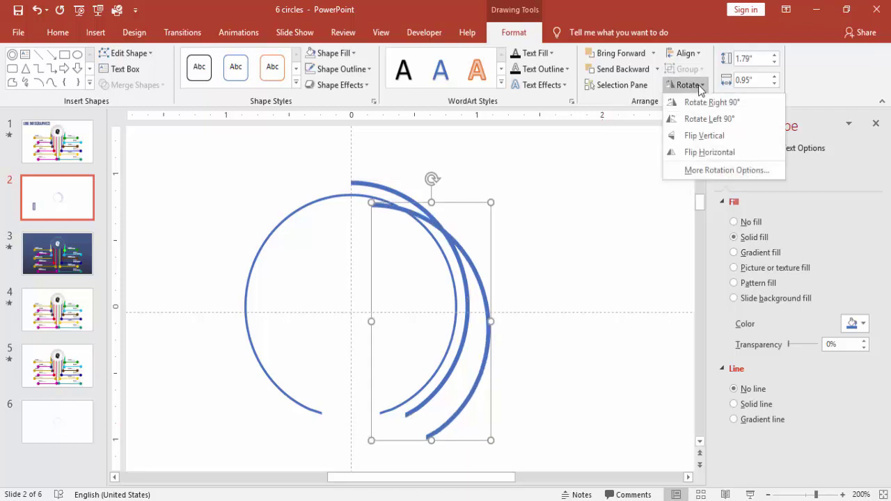
left_click(720, 153)
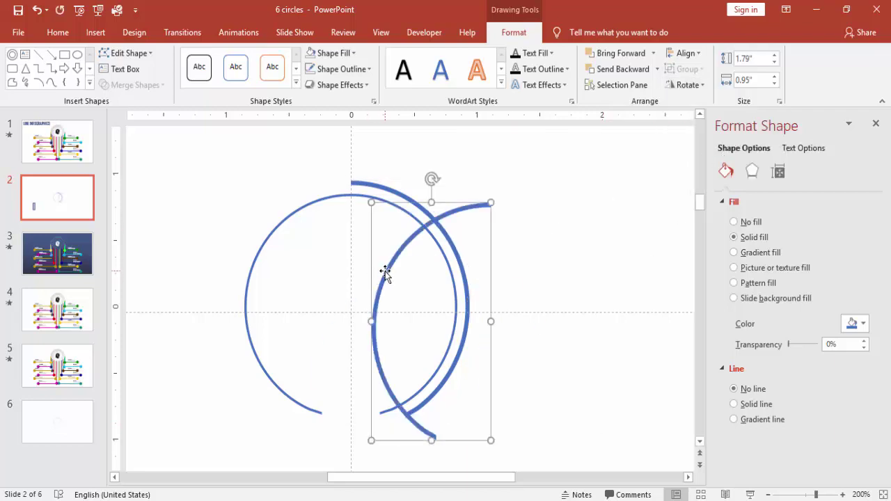
left_click_drag(384, 269, 244, 248)
left_click(497, 359)
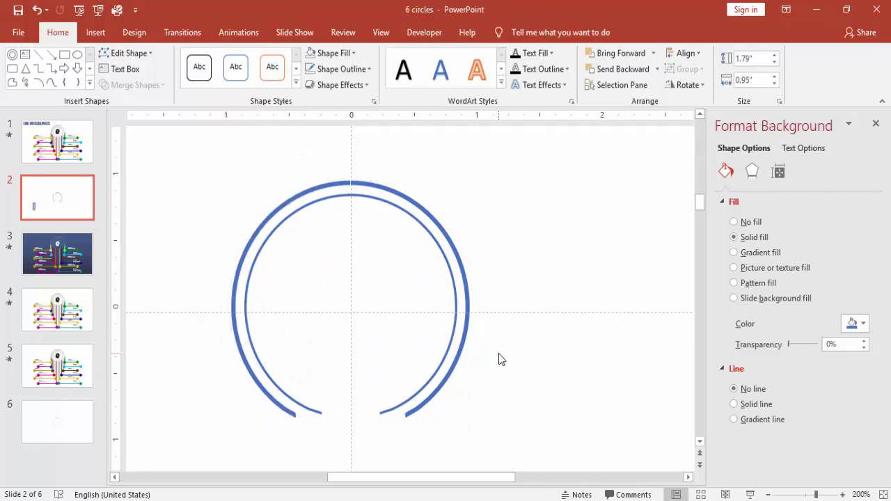
left_click(769, 494)
left_click(768, 494)
left_click(768, 494)
left_click(768, 494)
left_click(769, 494)
left_click(769, 494)
left_click(769, 494)
left_click(769, 494)
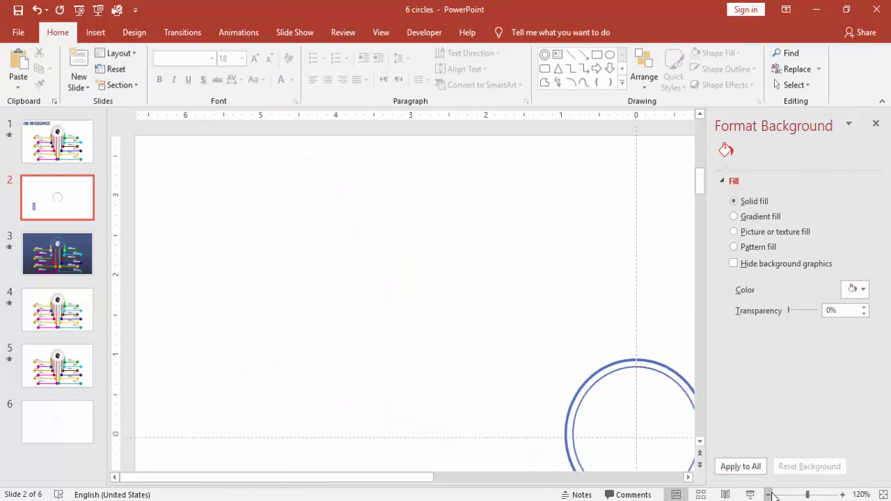
Draw a donut shape about 1 inch in diameter in the empty area above and left of the rings.
left_click(769, 495)
left_click(769, 494)
left_click(769, 494)
left_click(769, 494)
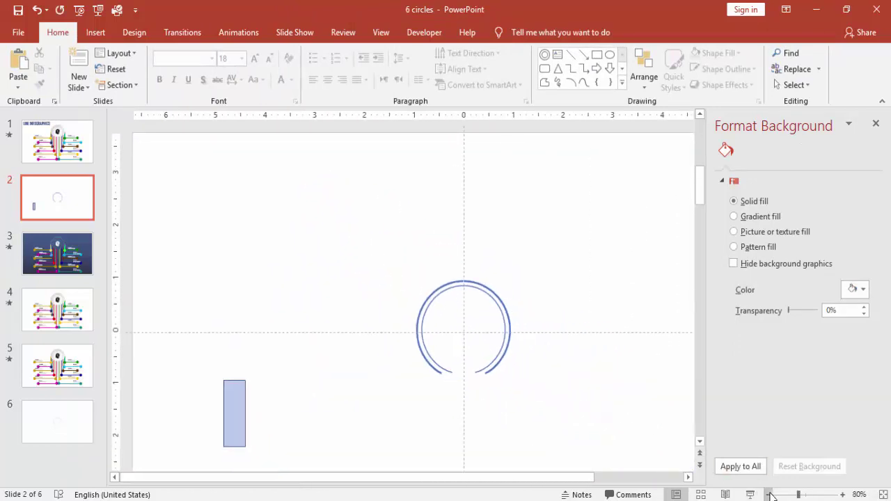
left_click(94, 32)
left_click(234, 78)
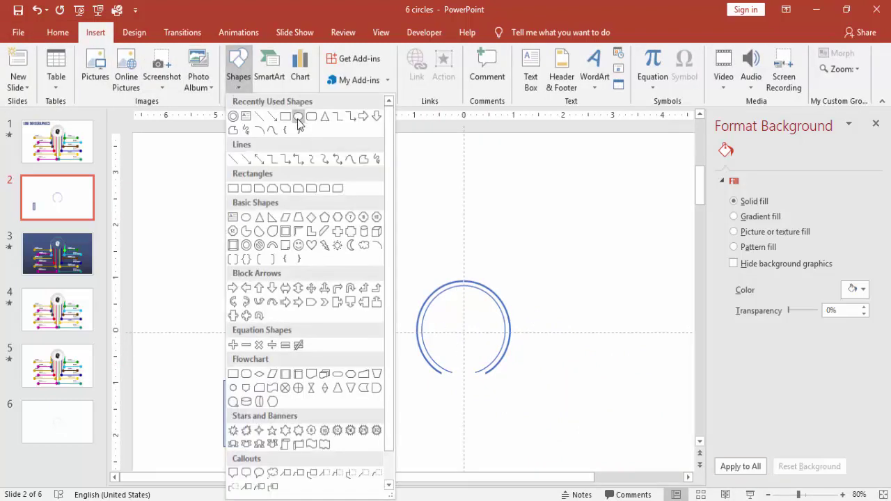
left_click(246, 245)
left_click_drag(332, 249, 384, 303)
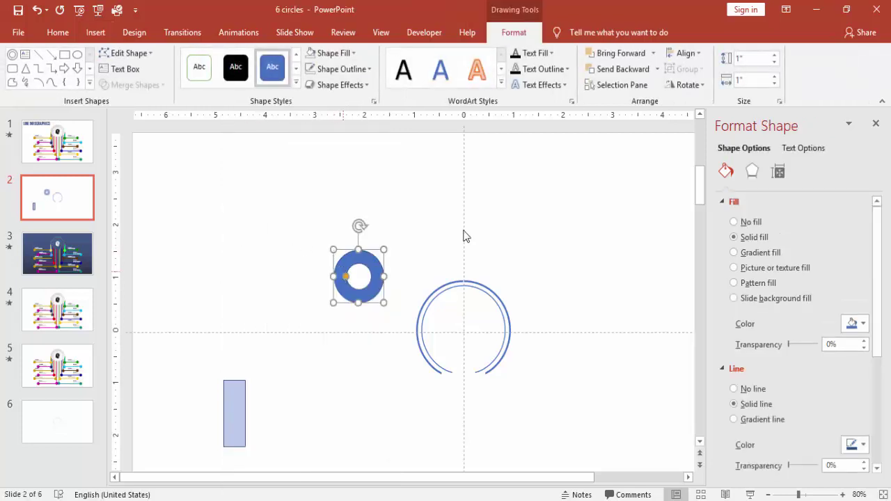
Set the donut's height and width to 2.1 inches each.
left_click(753, 59)
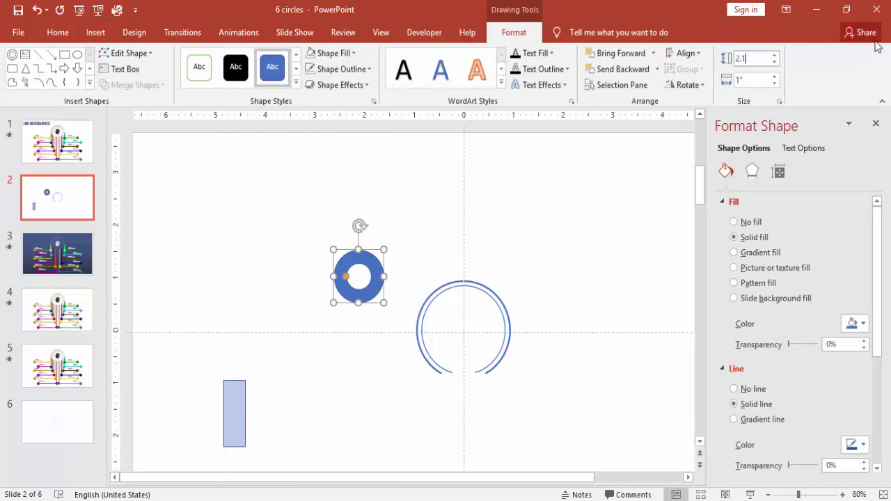
type("2.1")
left_click(746, 78)
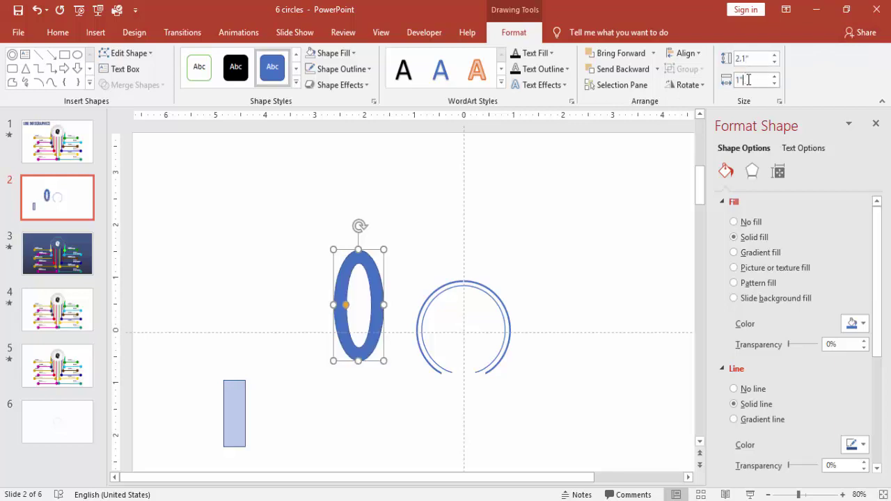
type("2.1")
key("Return")
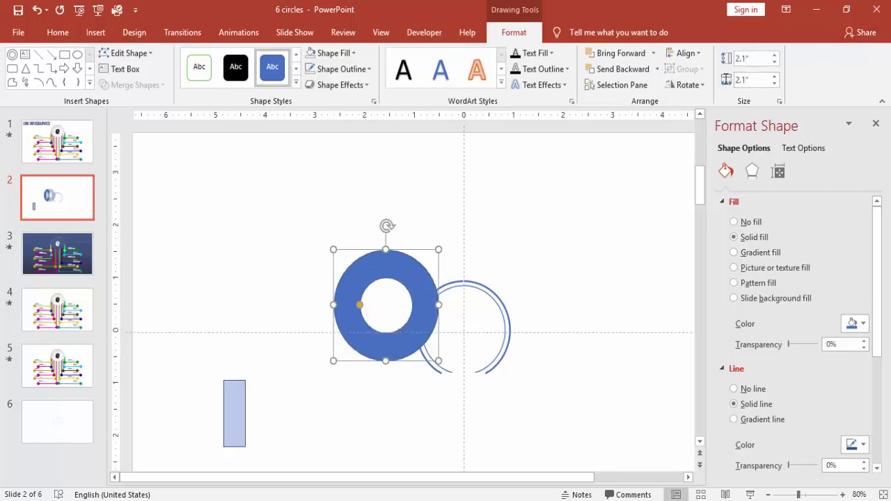
Thin the donut's band to a very narrow ring and remove its outline.
left_click_drag(359, 305, 334, 304)
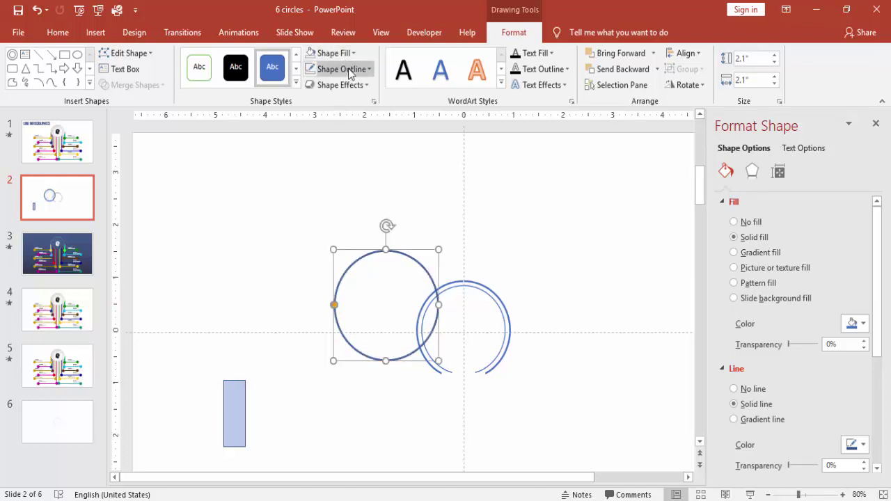
left_click(350, 73)
left_click(356, 215)
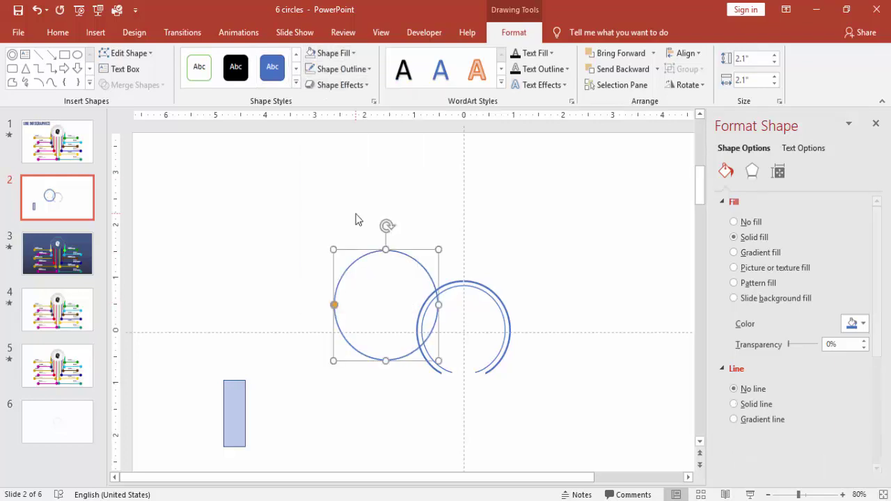
Align the thin ring to the center and middle of the slide so it surrounds the other rings.
left_click(684, 53)
left_click(699, 87)
left_click(685, 53)
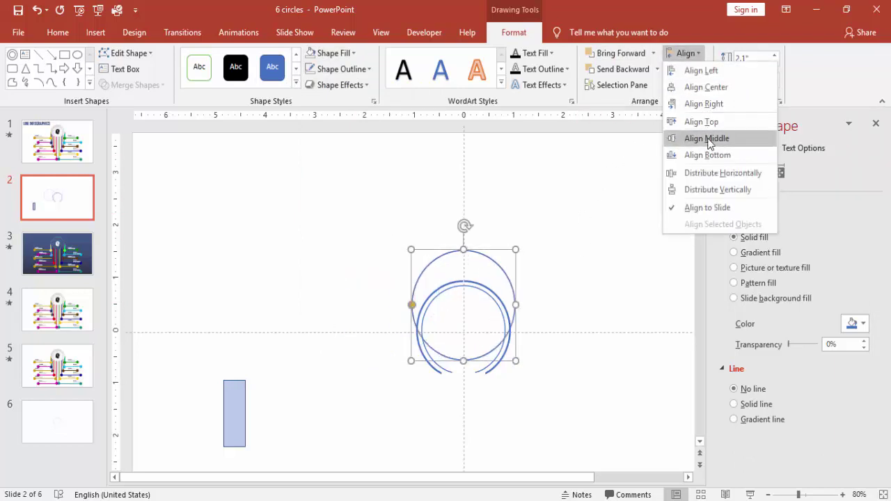
left_click(706, 139)
left_click(594, 295)
Place a copy of the semi-transparent rectangle against the vertical guide and enlarge it to cover the rings' left half.
left_click(234, 398)
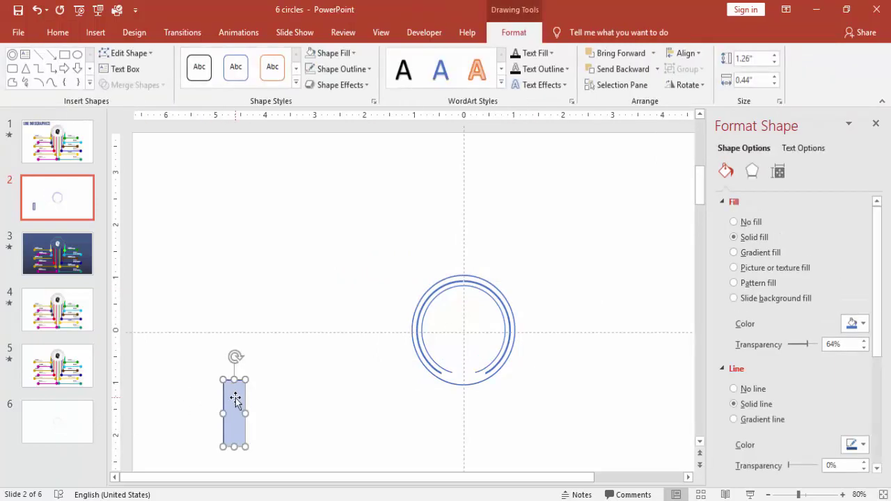
left_click_drag(231, 393, 238, 400)
left_click_drag(273, 349, 464, 293)
left_click_drag(425, 327, 453, 427)
Subtract the large rectangle from the outermost ring to leave only its right half.
left_click(469, 275)
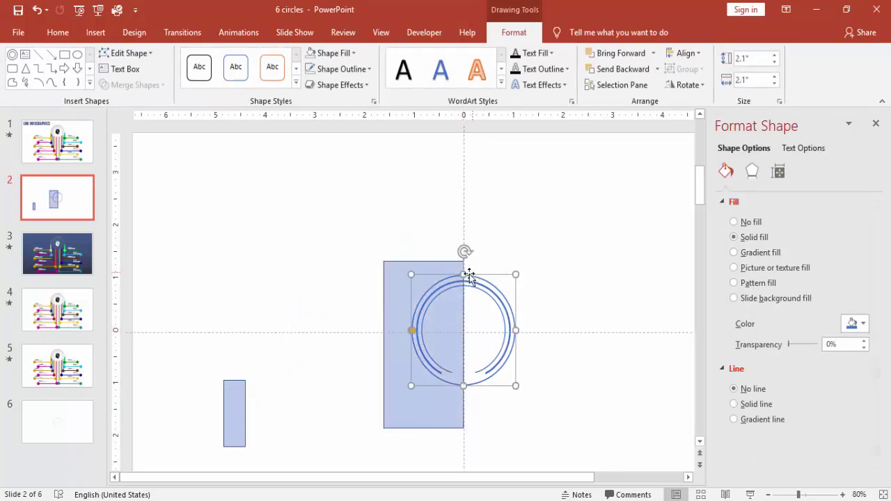
left_click(404, 266, "shift")
left_click(144, 86)
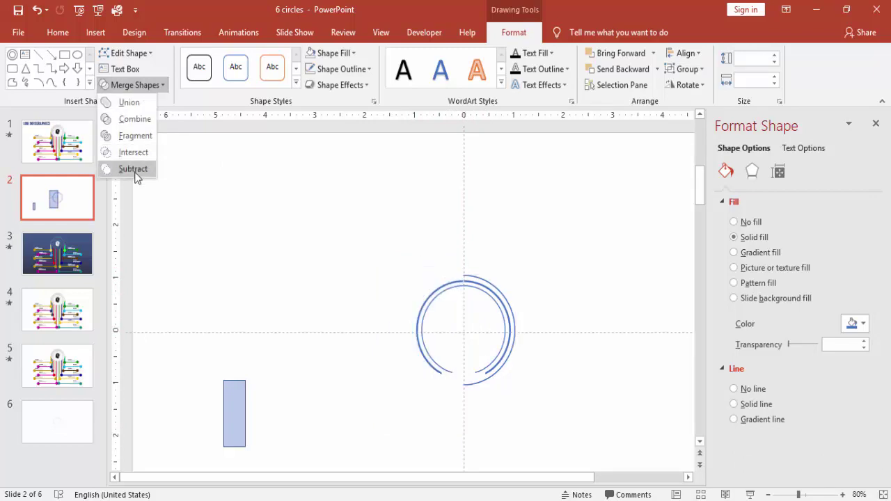
left_click(136, 172)
left_click(253, 368)
Place a copy of the narrow rectangle below the guides' crossing over the outer half ring's lower end, widened to 0.67 inches.
left_click(234, 420)
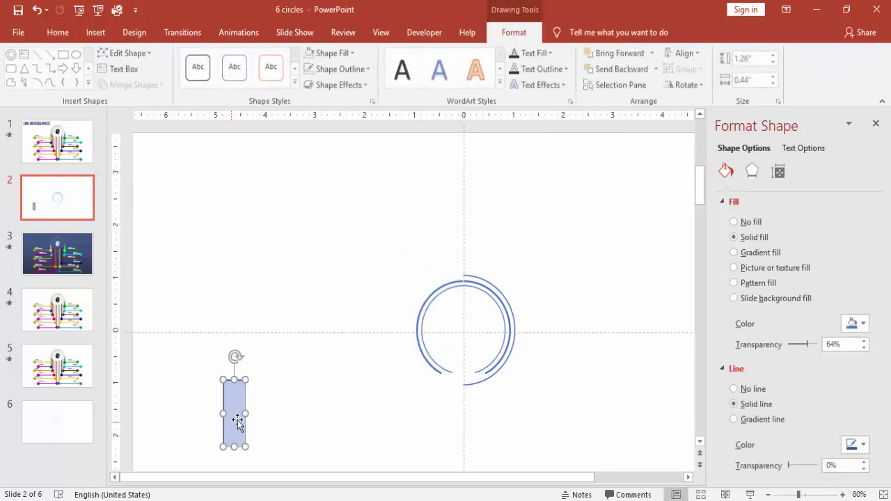
left_click_drag(237, 420, 495, 363)
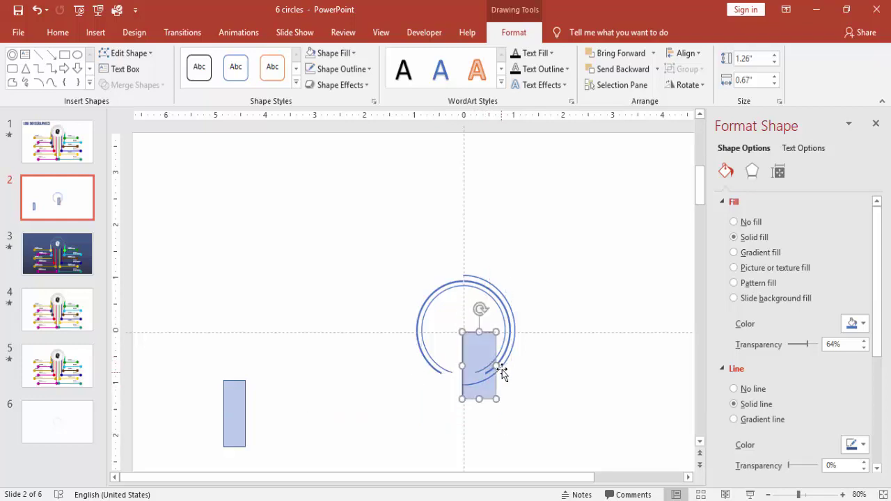
Try to subtract the 0.67-inch-wide rectangle from the outermost half ring.
left_click(508, 318)
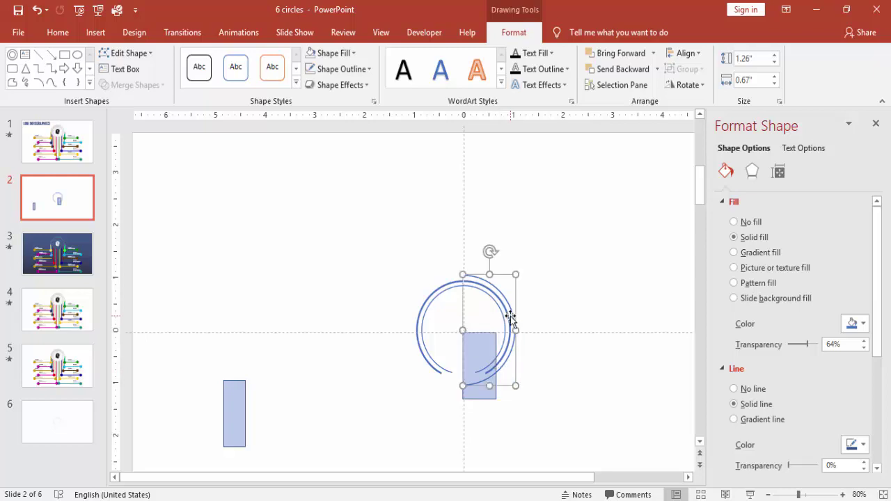
left_click(476, 360, "shift")
left_click(150, 86)
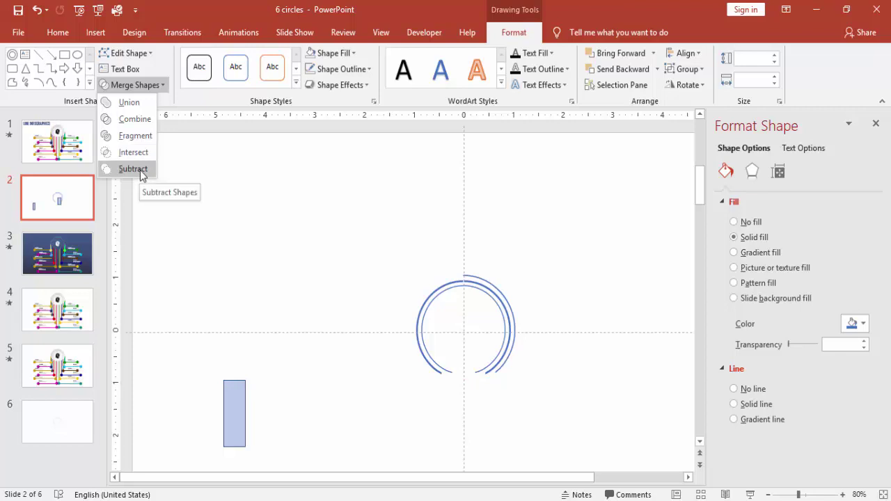
left_click(555, 338)
left_click(594, 417)
Widen the rectangle at the guides slightly and subtract it from the outermost half ring to trim its lower end.
left_click(493, 376)
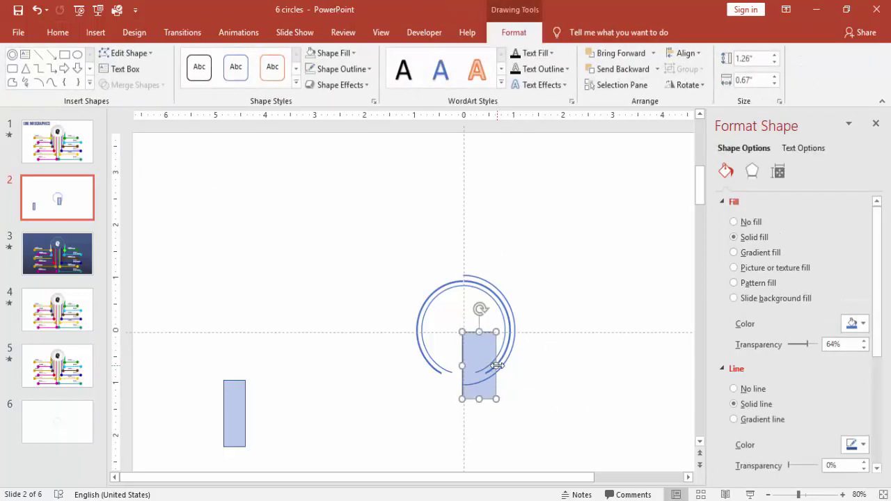
left_click_drag(497, 364, 499, 362)
left_click(511, 350)
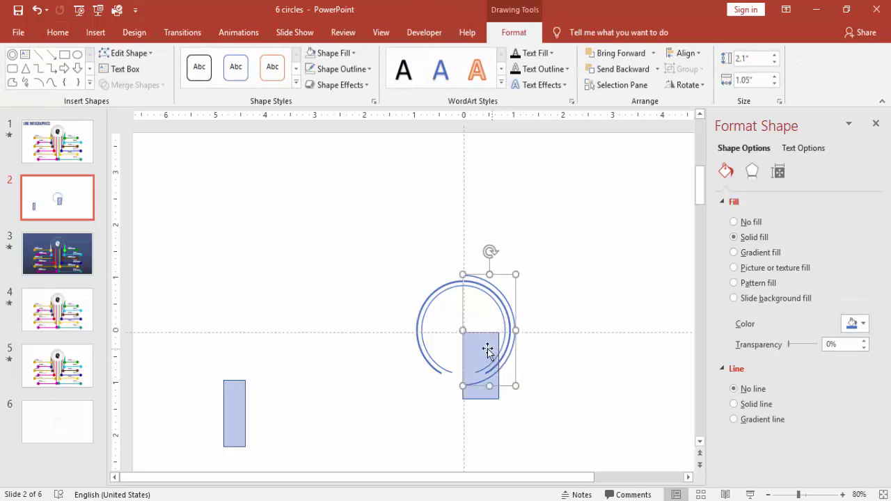
left_click(487, 351, "shift")
left_click(134, 84)
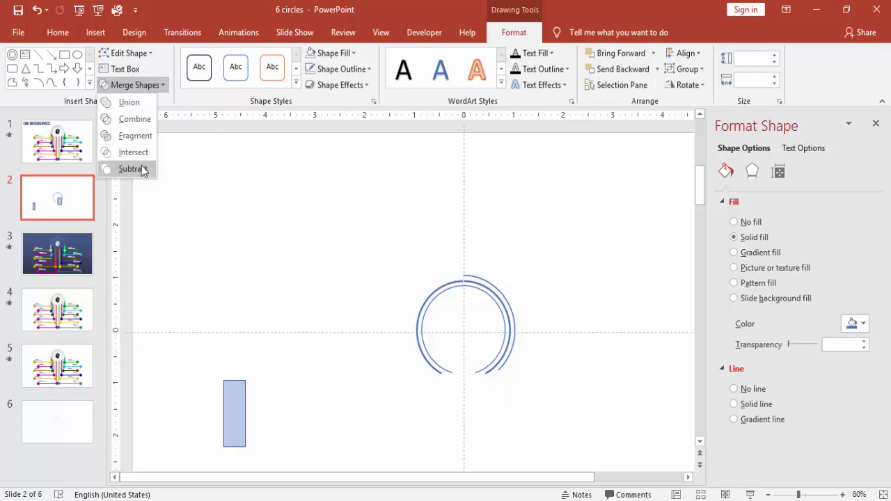
left_click(132, 168)
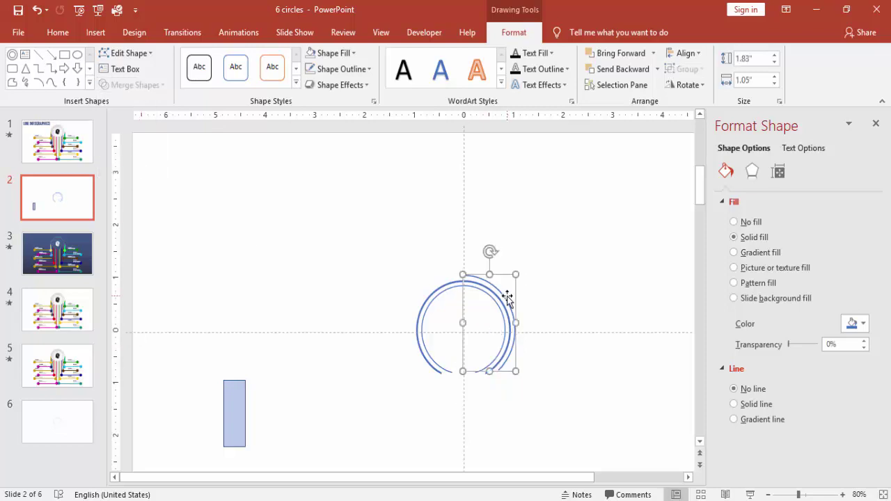
Duplicate the trimmed outermost arc, flip the copy horizontally and fit it as the ring's left half.
key("ctrl+d")
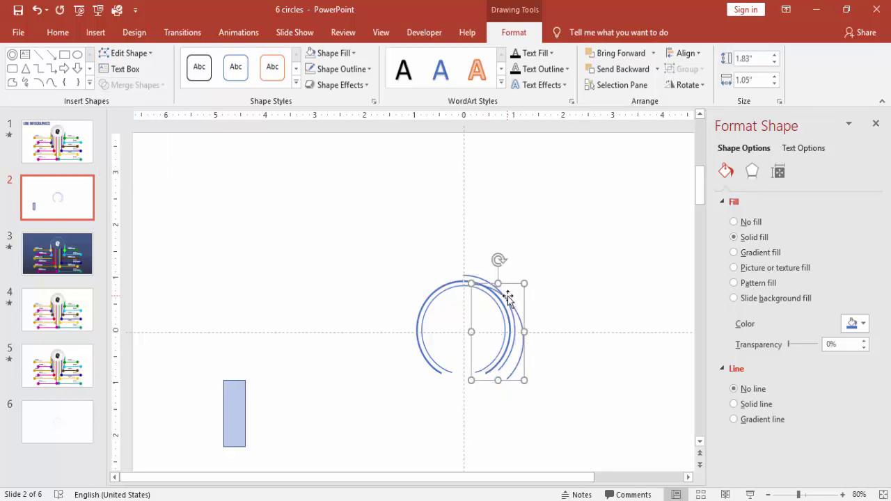
left_click(700, 84)
left_click(727, 151)
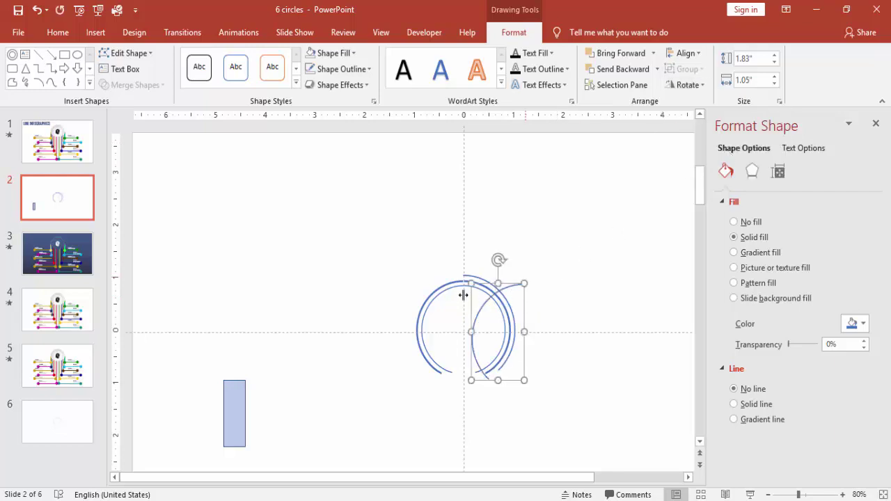
left_click_drag(483, 306, 421, 293)
left_click(536, 277)
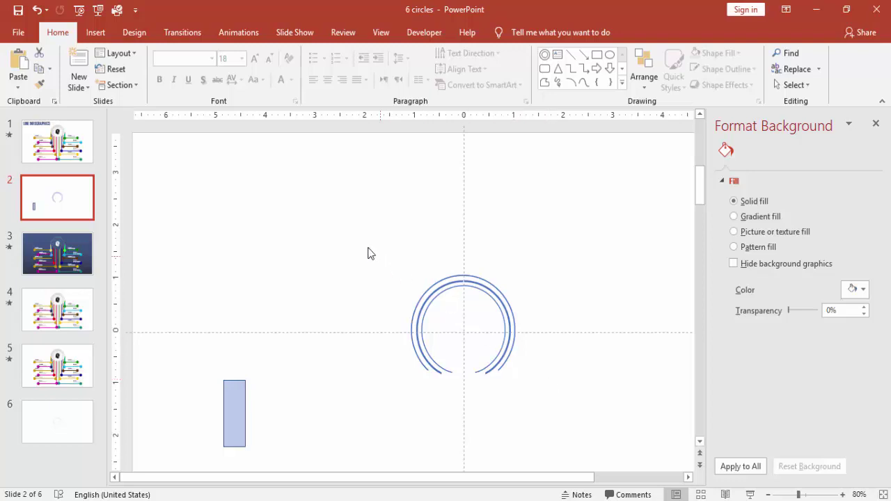
Move all the ring halves together about 2 inches straight up toward the slide's upper edge.
mouse_move(367, 252)
left_mouse_down()
mouse_move(469, 364)
mouse_move(570, 439)
left_mouse_up()
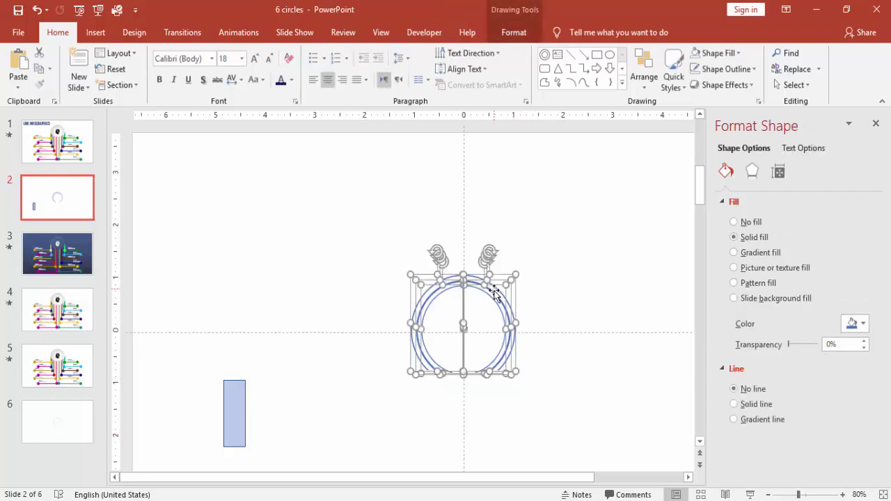
key("Up")
key("Up")
key("Up")
key("Up")
key("Up")
key("Up")
key("Up")
key("Up")
key("Up")
key("Up")
key("Up")
key("Up")
key("Up")
key("Up")
key("Up")
key("Up")
key("Up")
key("Up")
key("Up")
key("Up")
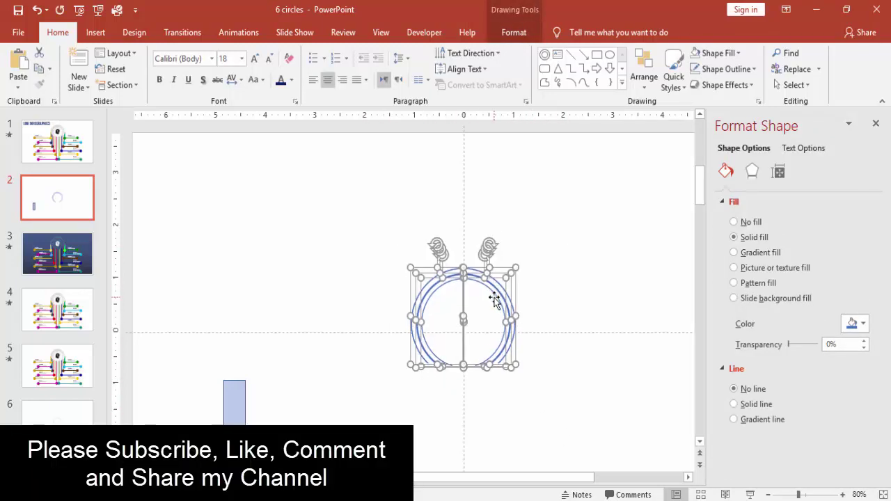
key("Up")
key("Up")
key("Up")
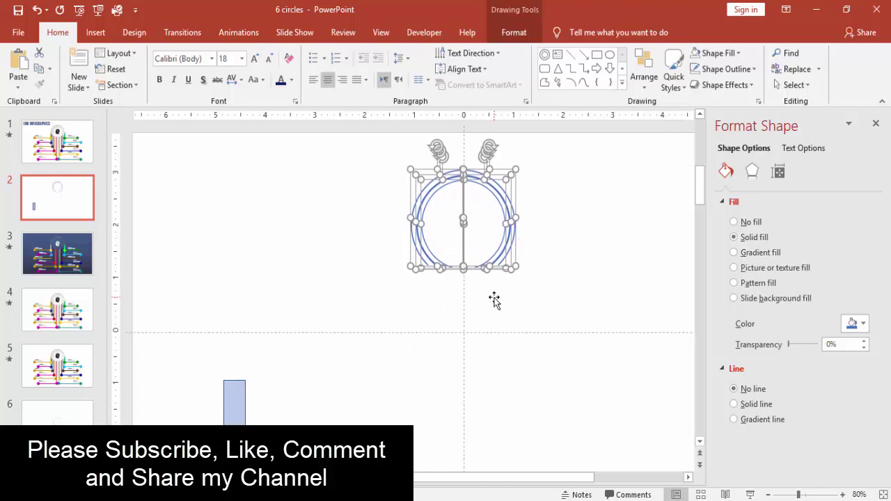
left_click(583, 267)
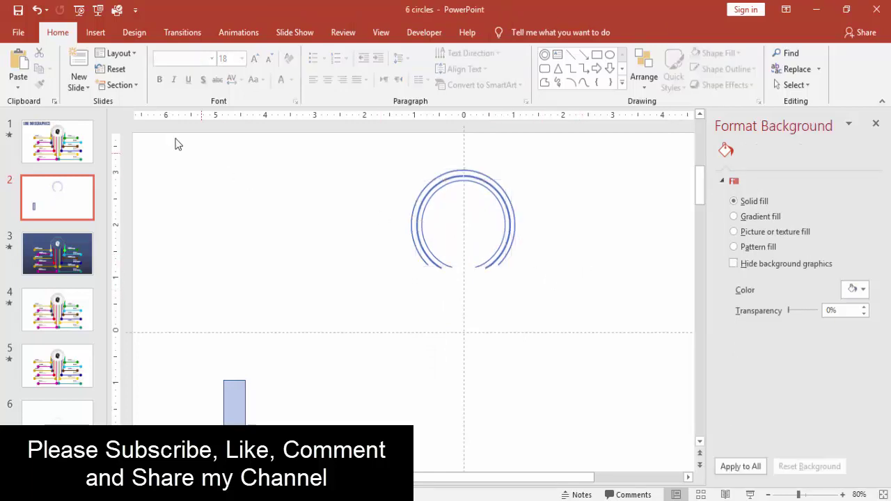
Draw a straight line about 3.41 inches long downward from the innermost ring's left end.
left_click(95, 32)
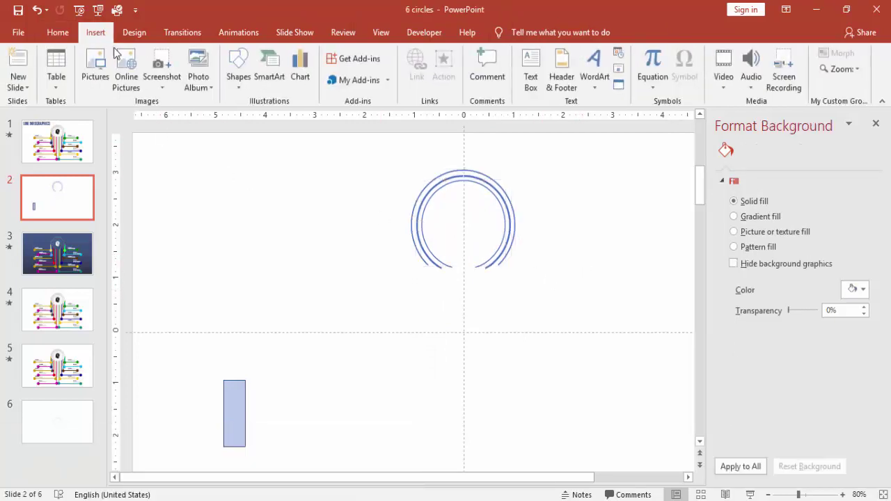
left_click(238, 89)
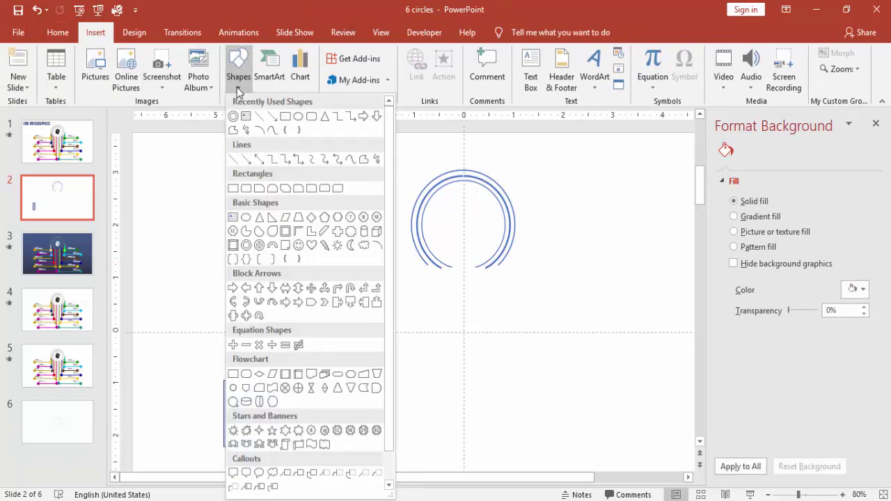
left_click(268, 116)
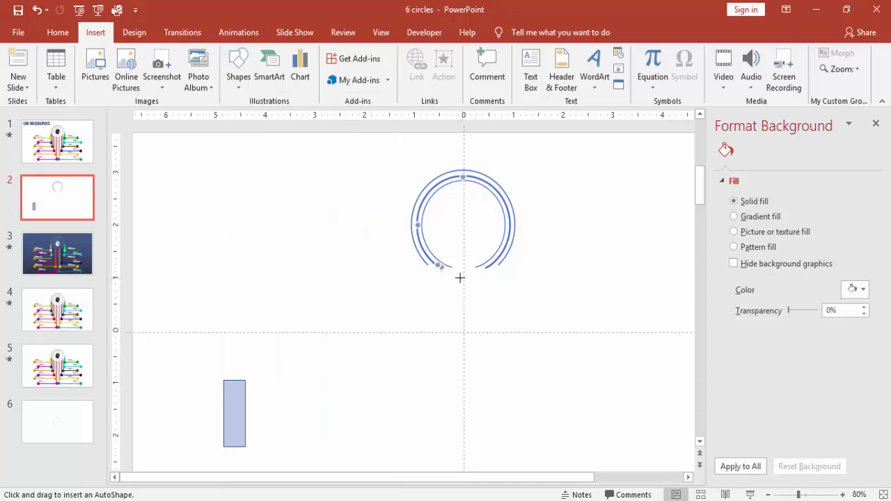
left_click_drag(452, 266, 449, 417)
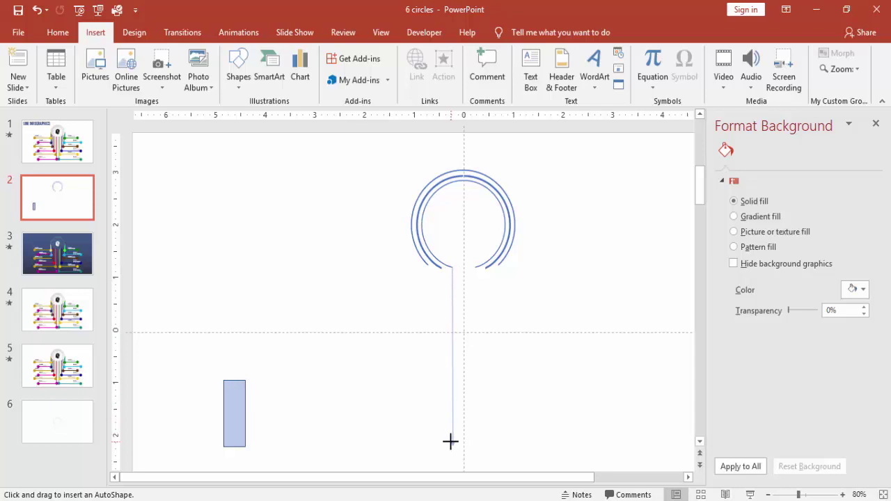
left_click_drag(451, 443, 453, 446)
Set the vertical line's end arrow type to Oval Arrow.
left_click(877, 468)
left_click(868, 448)
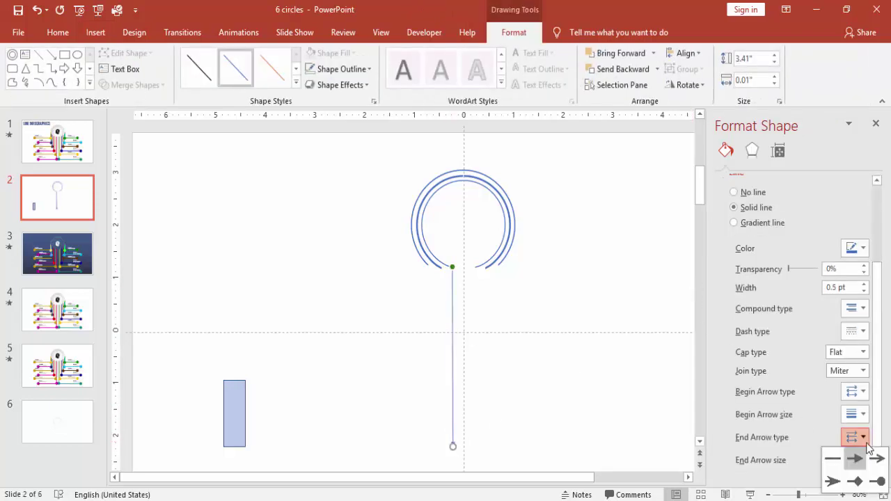
left_click(875, 491)
left_click(595, 400)
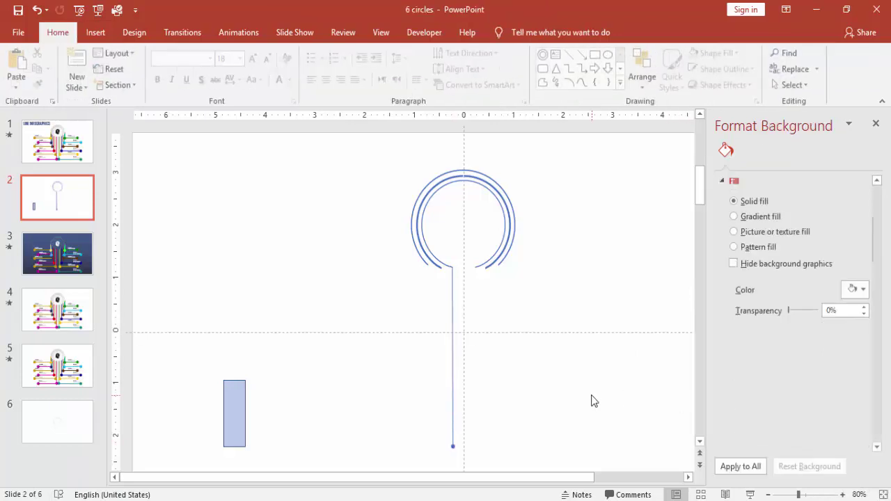
Set the vertical line's end arrow size to the largest option.
left_click(451, 406)
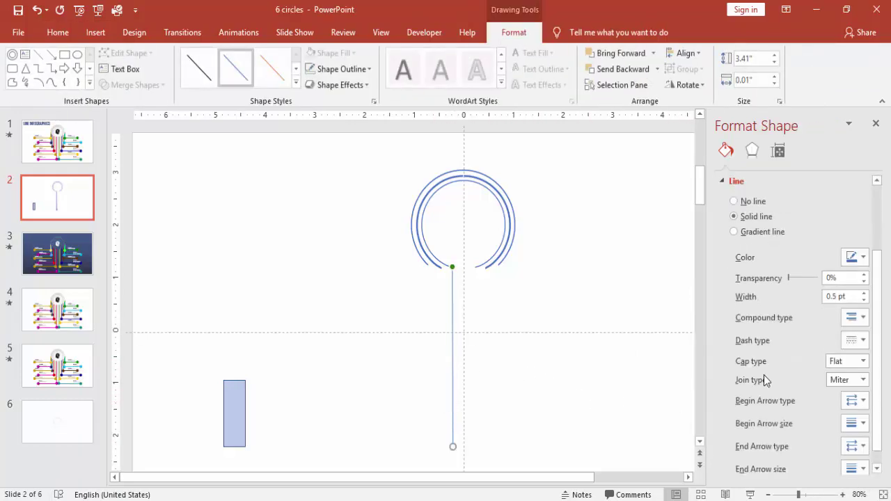
left_click(866, 448)
left_click(866, 447)
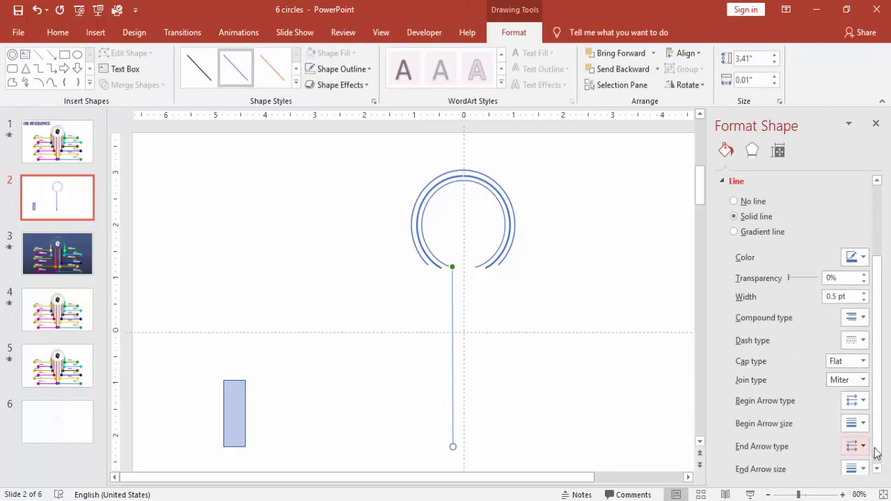
scroll(879, 451, "down", 1)
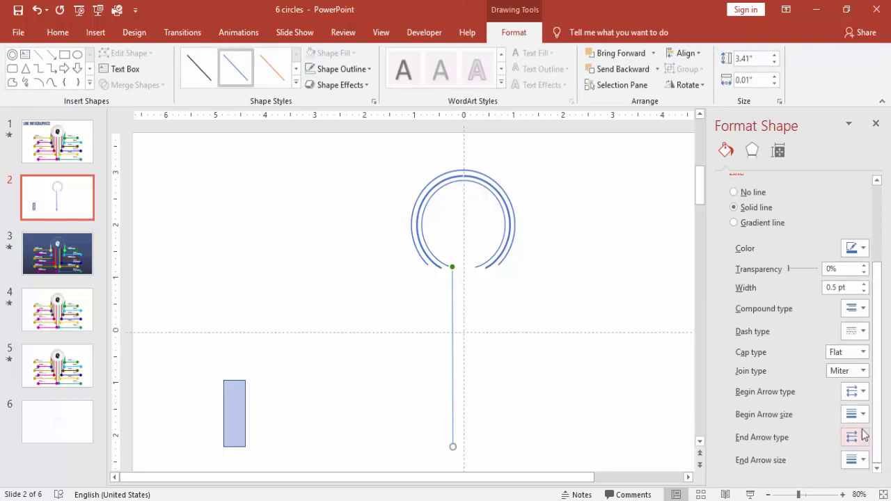
left_click(860, 464)
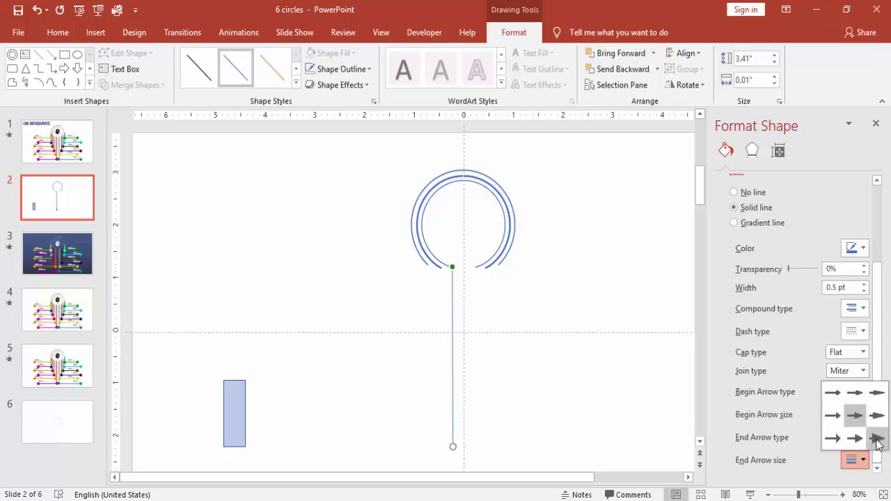
left_click(876, 437)
left_click(612, 418)
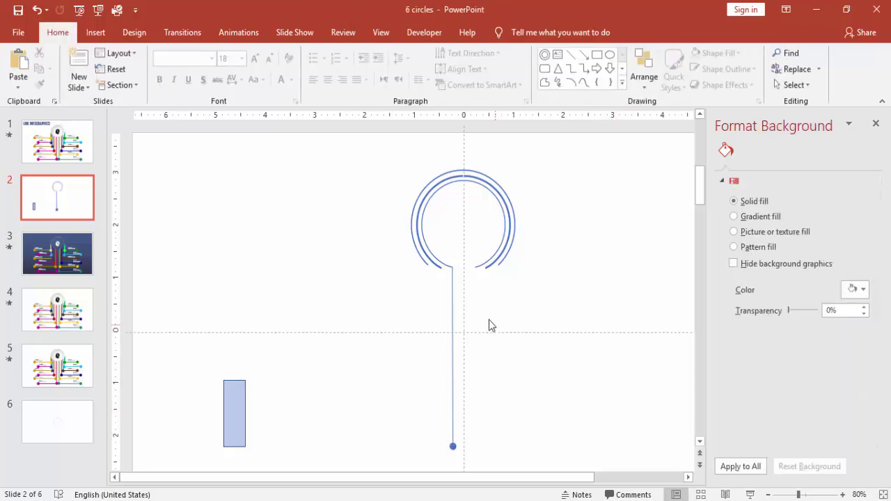
Duplicate the vertical line and attach the copy to the innermost ring's right end.
left_click(452, 296)
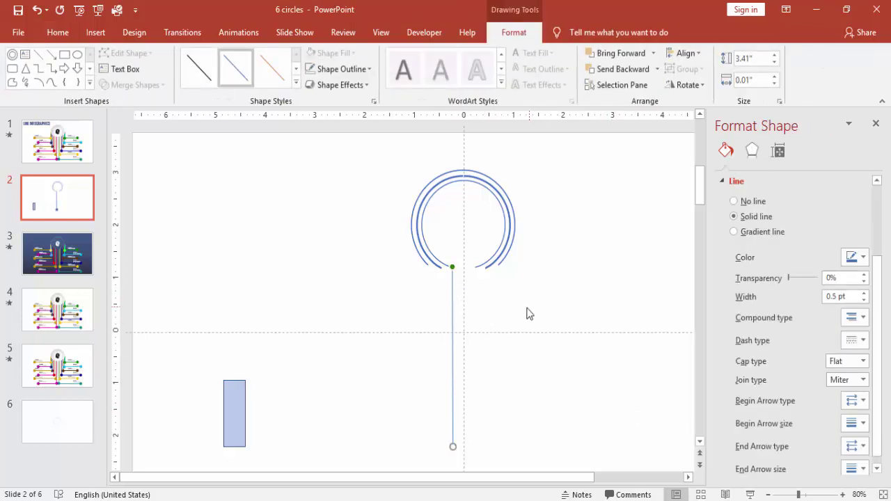
key("ctrl+d")
left_click_drag(463, 295, 476, 284)
left_click(511, 292)
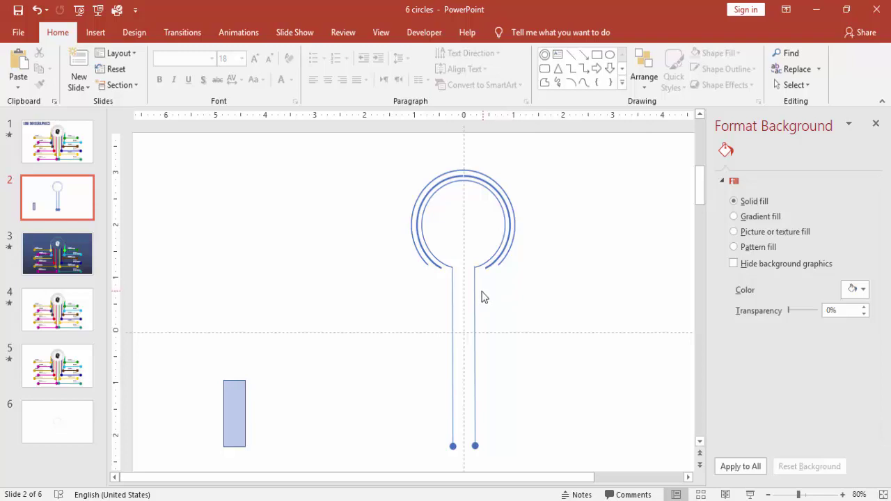
Duplicate the right-hand vertical line, attach the copy to the middle ring's right end and shorten it to about 2.74 inches.
left_click(476, 307)
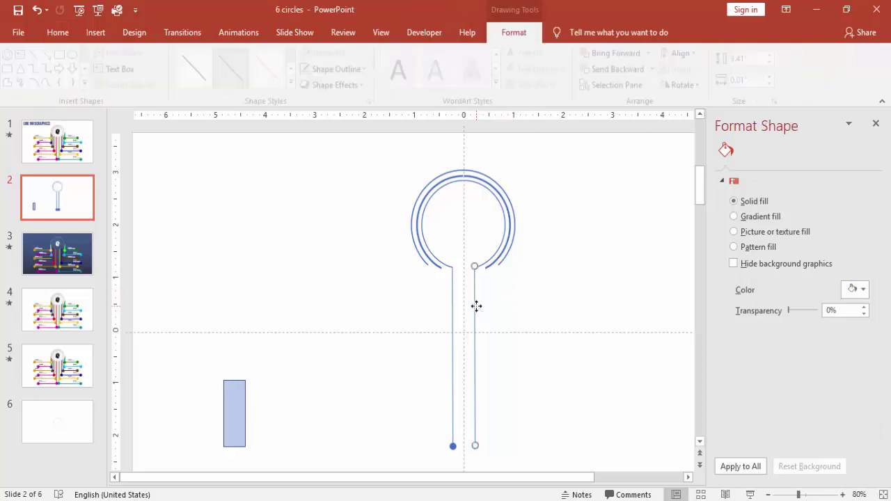
key("ctrl+d")
left_click_drag(483, 303, 485, 297)
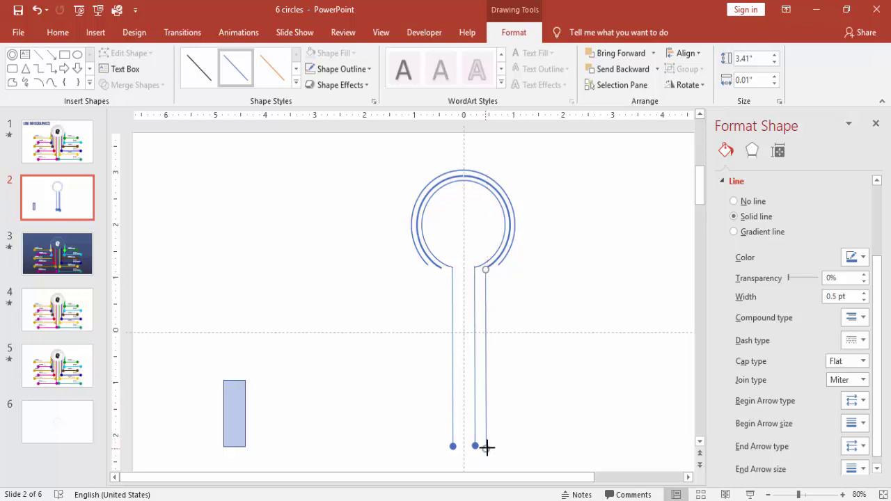
left_click_drag(488, 446, 485, 413)
Duplicate the shortened line and attach the copy to the middle ring's left end.
key("ctrl+d")
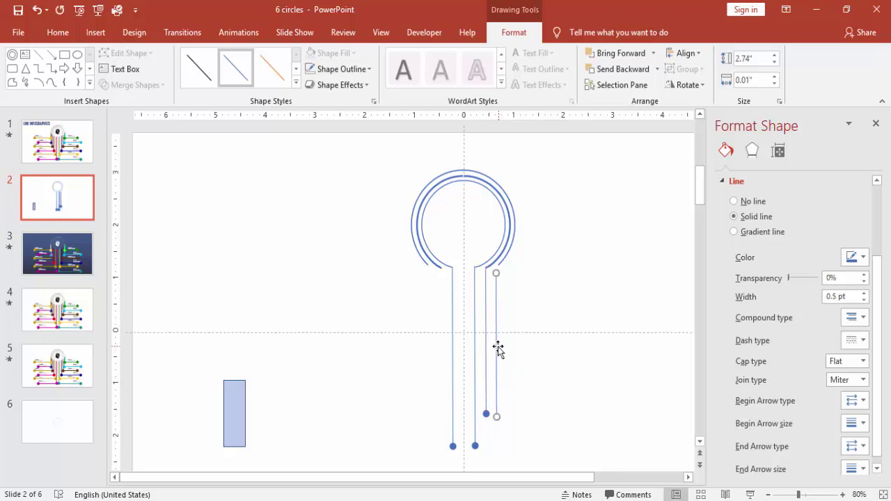
left_click_drag(473, 345, 441, 341)
left_click(507, 352)
Duplicate the middle ring's right-hand line, attach the copy to the outermost ring's right end and shorten it to about 2.05 inches.
left_click(486, 354)
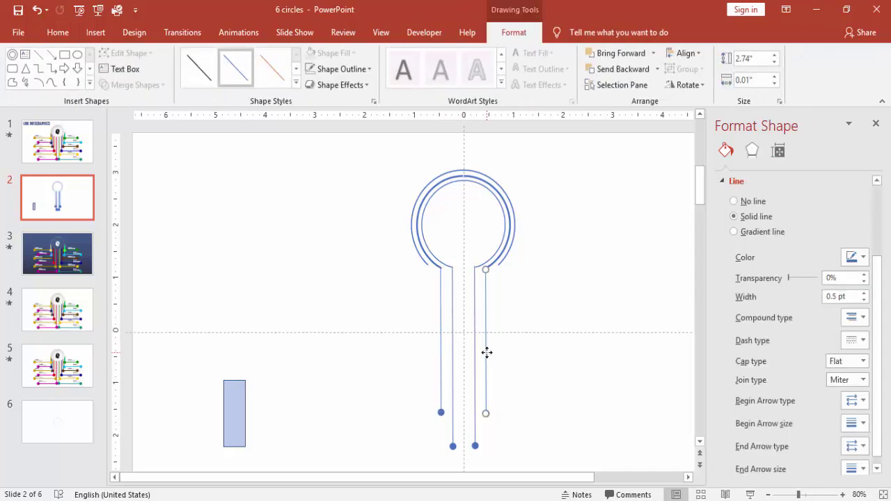
key("ctrl+d")
left_click_drag(494, 307, 498, 296)
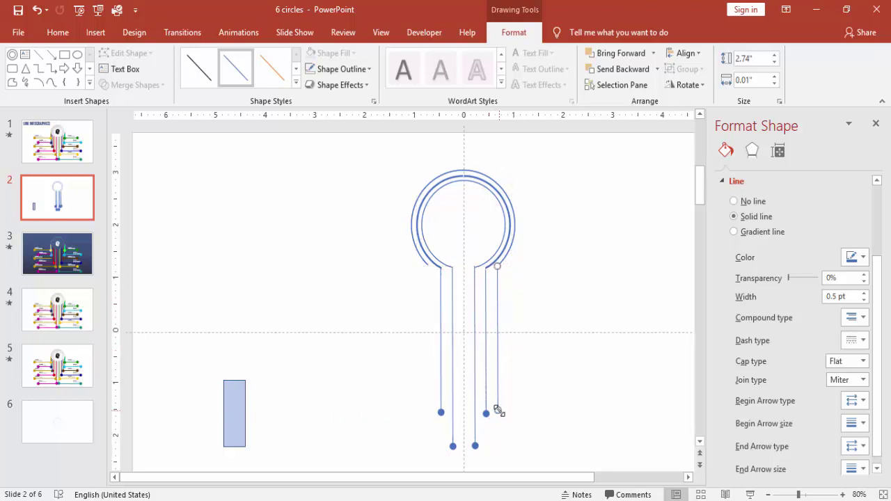
left_click_drag(498, 407, 497, 373)
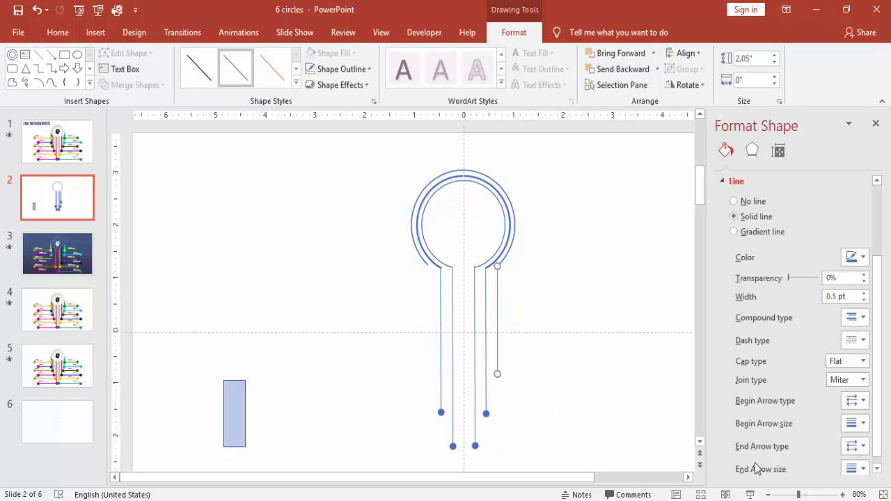
Fine-tune the upper ends of the vertical lines so they meet the ring ends exactly.
left_click(826, 495)
scroll(498, 242, "up", 2)
left_click(463, 229)
left_click_drag(411, 208, 414, 203)
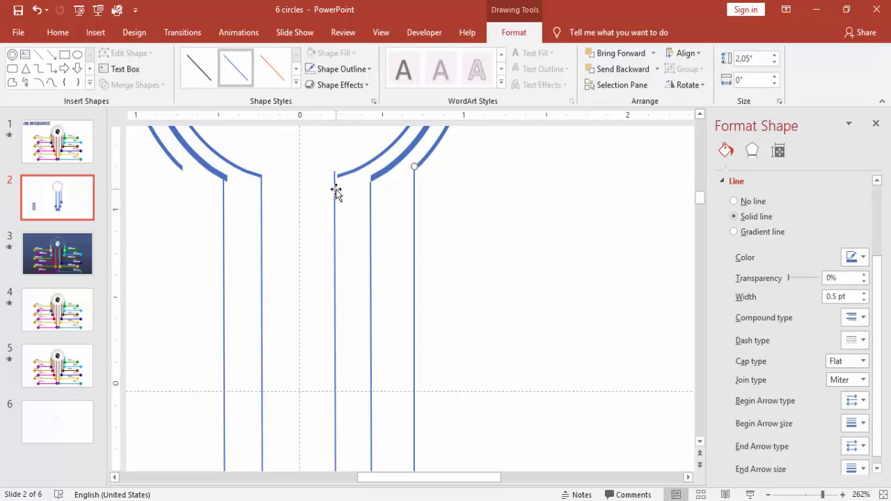
left_click_drag(334, 189, 338, 193)
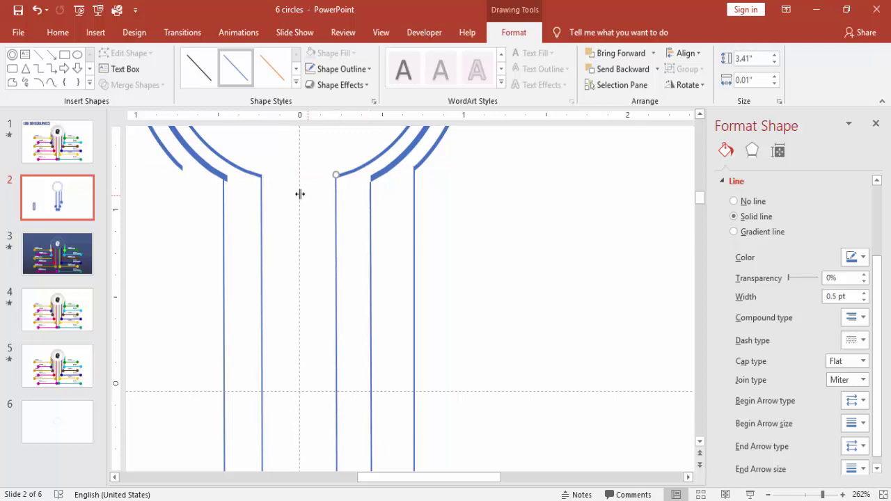
left_click_drag(225, 191, 227, 193)
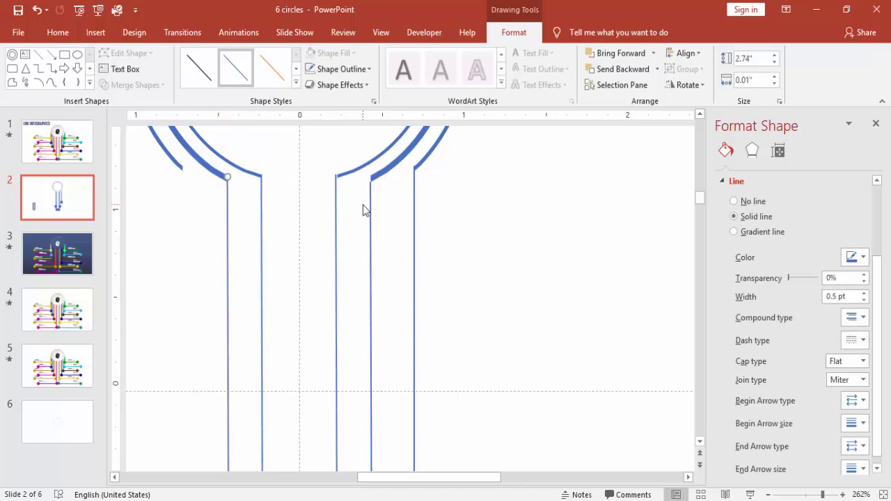
left_click_drag(369, 207, 368, 198)
Duplicate the outermost right-hand vertical line and attach the copy to the outermost ring's left end.
left_click(414, 229)
scroll(459, 230, "down", 1)
scroll(420, 232, "right", 1)
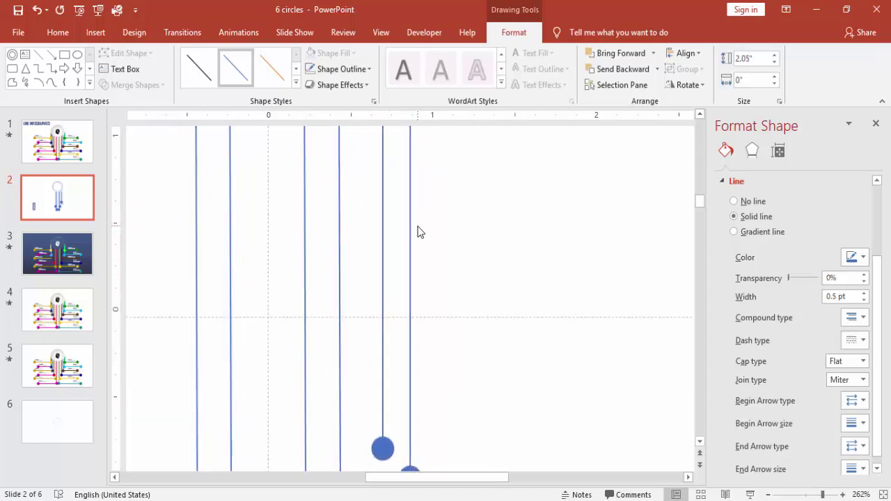
left_click_drag(409, 218, 167, 223)
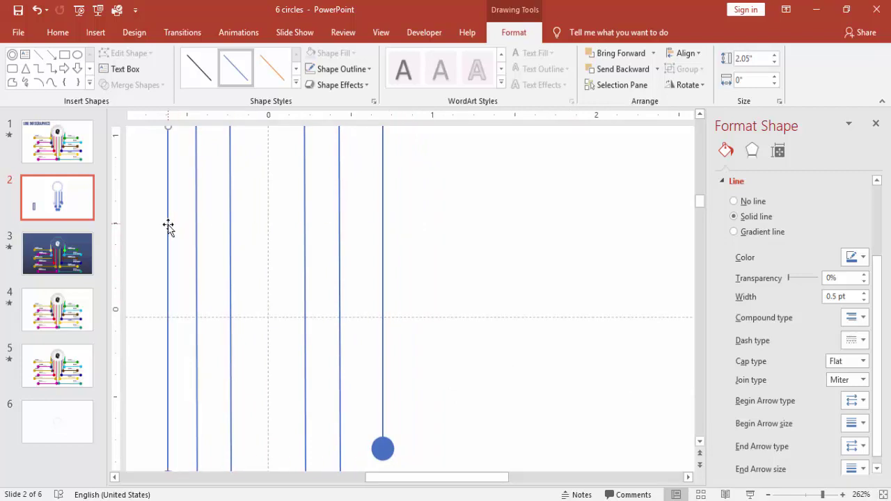
scroll(176, 262, "up", 1)
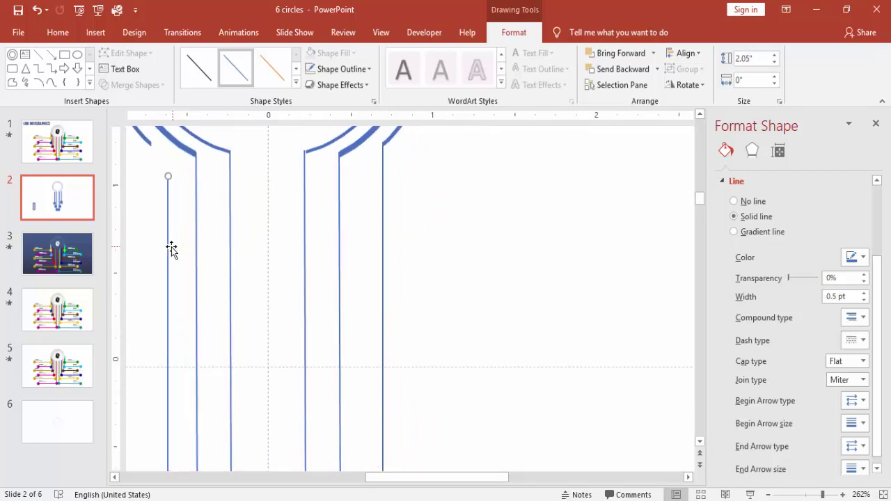
left_click_drag(168, 248, 151, 212)
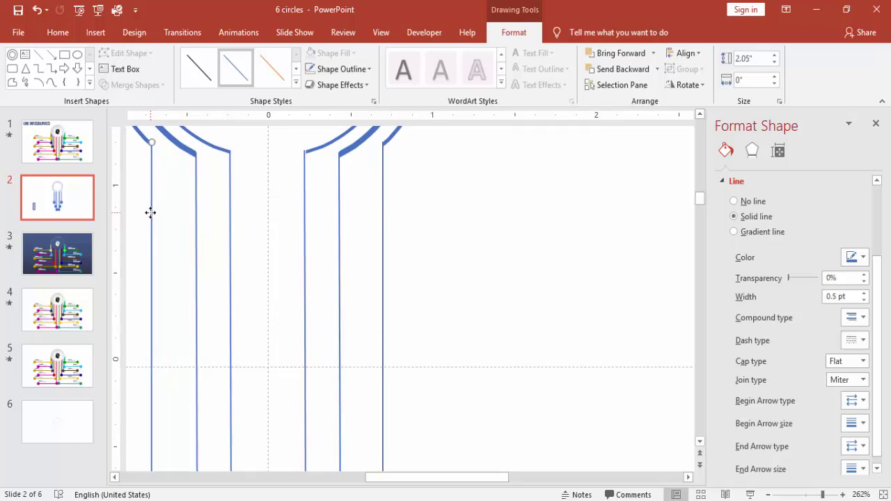
left_click(517, 227)
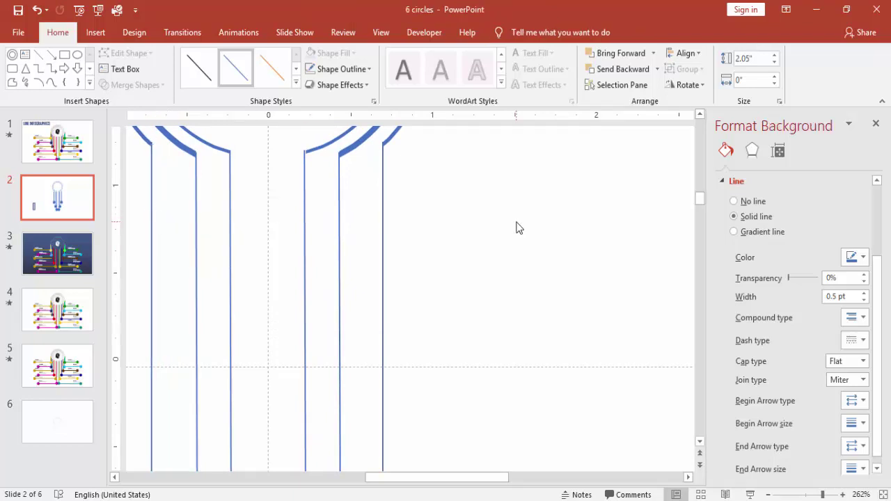
Copy the middle ring's right-hand line, rotate the copy left 90° and run it outward from the innermost right-hand line's dot.
left_click(768, 495)
left_click(768, 495)
left_click(768, 495)
left_click(769, 495)
left_click(768, 494)
left_click(769, 495)
left_click(768, 495)
left_click(769, 495)
left_click(768, 495)
left_click(768, 495)
left_click(768, 495)
left_click(768, 495)
left_click(768, 494)
left_click(768, 495)
left_click(768, 495)
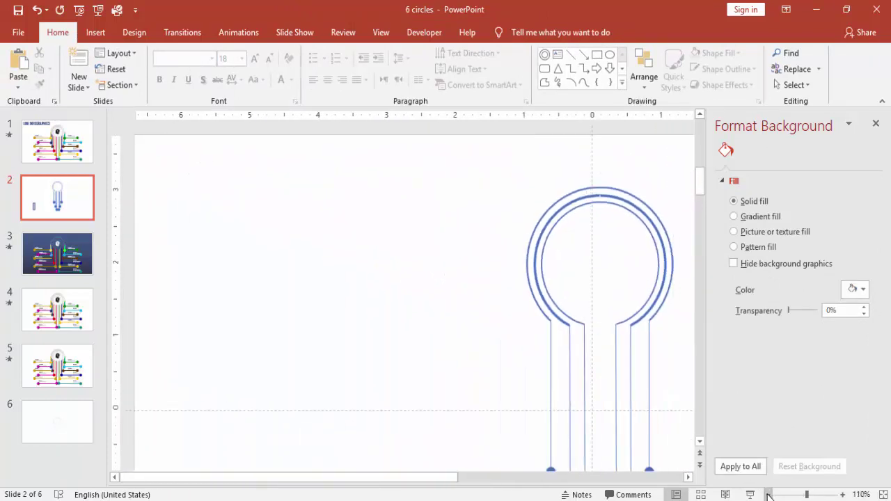
left_click(768, 495)
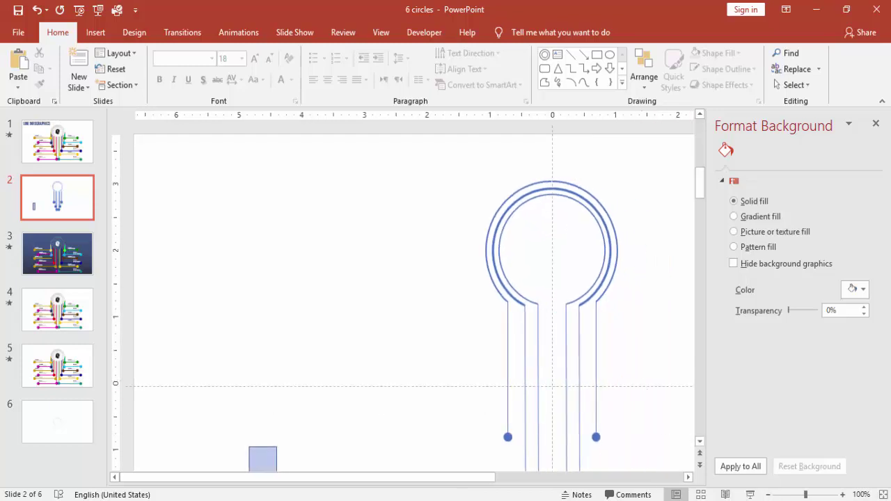
left_click(768, 494)
left_click(768, 495)
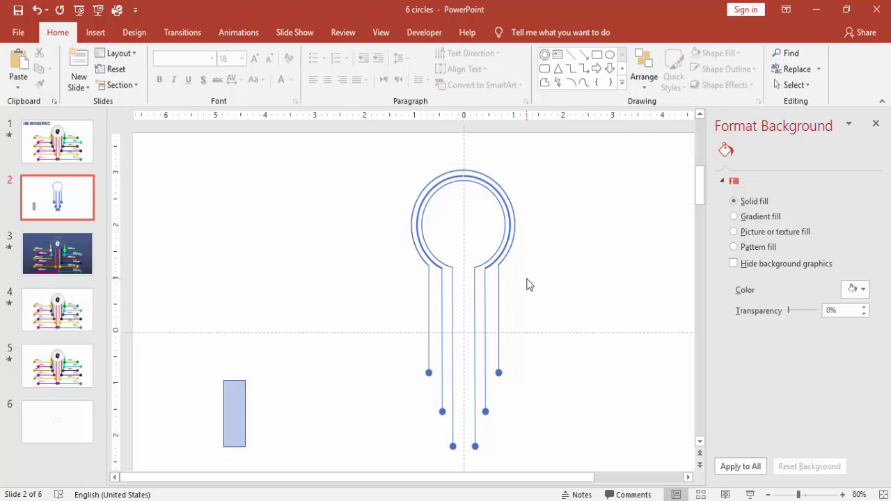
key("alt+a")
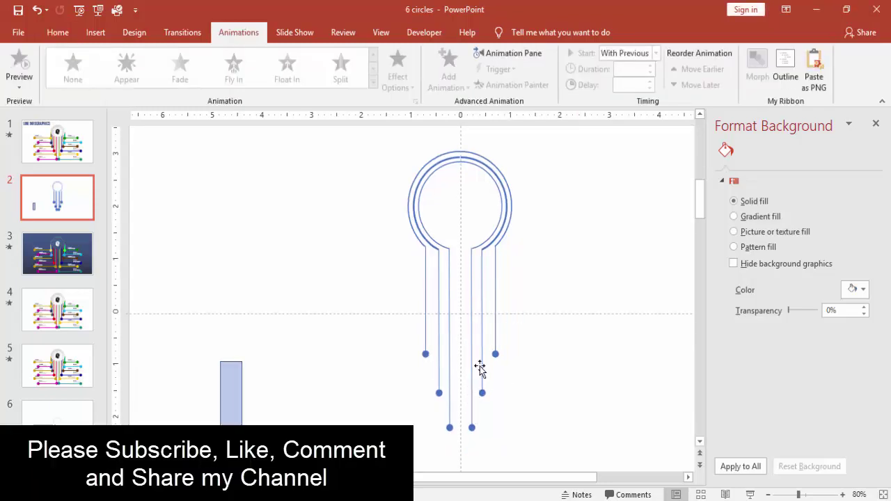
left_click(482, 365)
left_click_drag(483, 365, 563, 391)
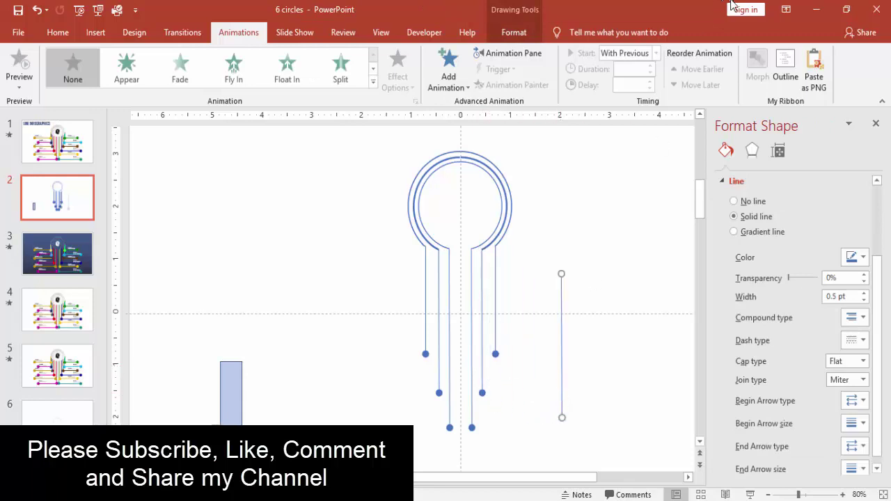
left_click(518, 33)
left_click(672, 89)
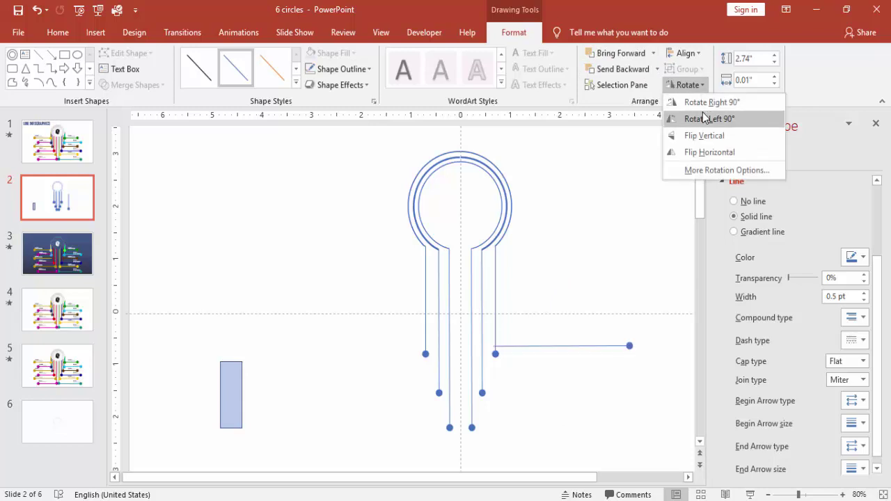
left_click(703, 115)
Copy the horizontal line to the left side, flip it horizontally and attach it to the innermost left-hand line's dot.
left_click_drag(550, 351, 285, 357)
left_click(684, 85)
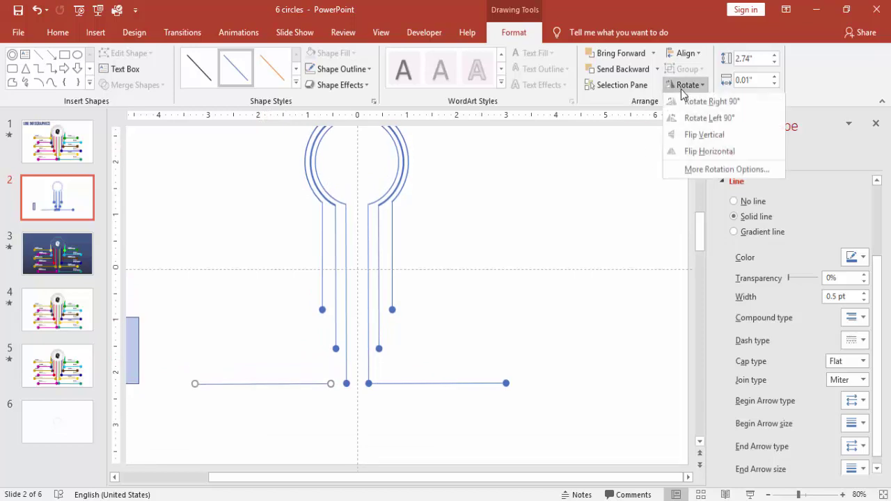
left_click(704, 153)
left_click_drag(306, 387, 321, 385)
Copy the lower right horizontal line to the middle right-hand line's dot and lengthen it outward to about 3.79 inches.
left_click(436, 382)
left_click_drag(436, 383, 443, 348)
left_click_drag(523, 347, 565, 348)
Copy the lengthened horizontal line to the left side, flip it horizontally and attach it to the middle left-hand line's dot.
key("Tab")
left_click_drag(477, 388, 288, 336)
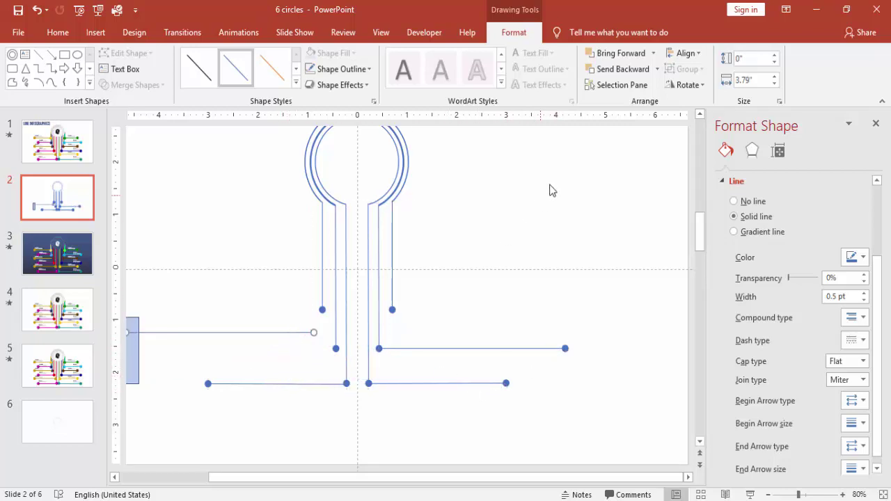
left_click(684, 85)
left_click(703, 147)
left_click_drag(264, 334, 283, 348)
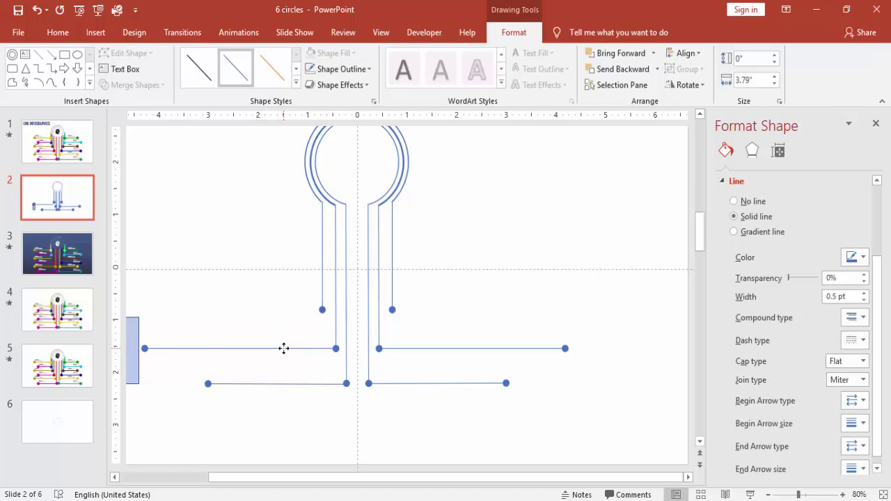
Delete the leftover rectangle and nudge the middle left horizontal line into line with its vertical line's dot.
left_click_drag(271, 477, 201, 478)
left_click(217, 338)
key("Delete")
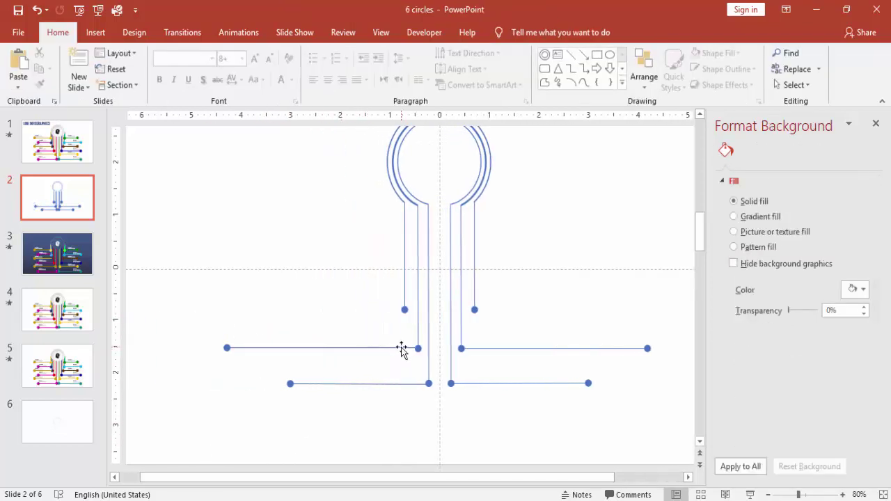
left_click(402, 348)
left_click_drag(401, 349, 402, 350)
Copy the lower right horizontal line to the outermost right-hand dot and place a horizontally flipped copy at the outermost left-hand dot.
left_click(516, 384)
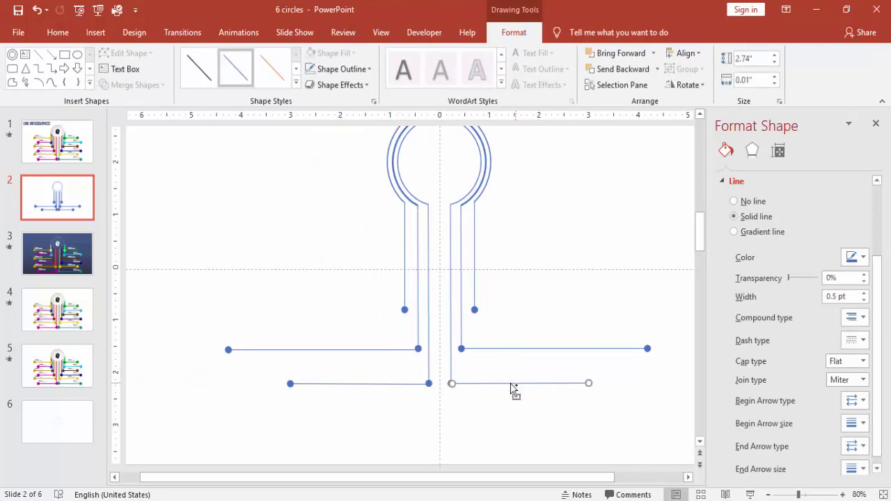
left_click_drag(498, 384, 304, 299)
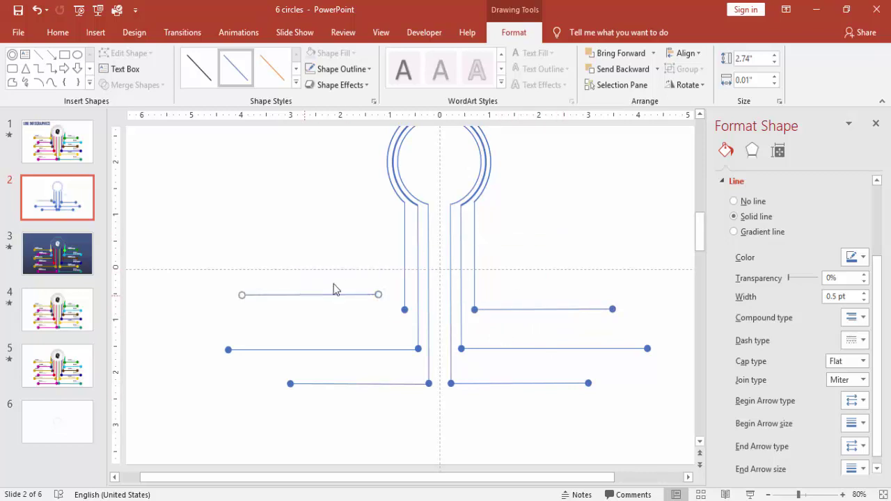
left_click(701, 86)
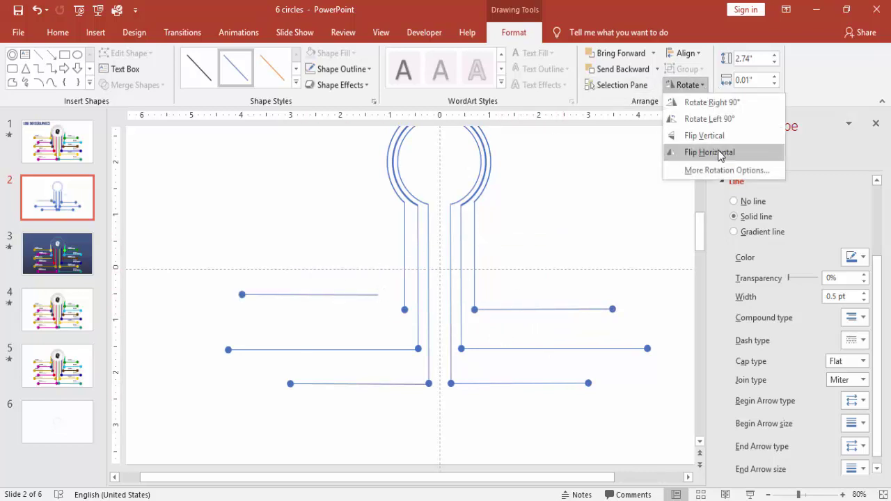
left_click(703, 152)
left_click_drag(335, 294, 358, 308)
left_click(360, 255)
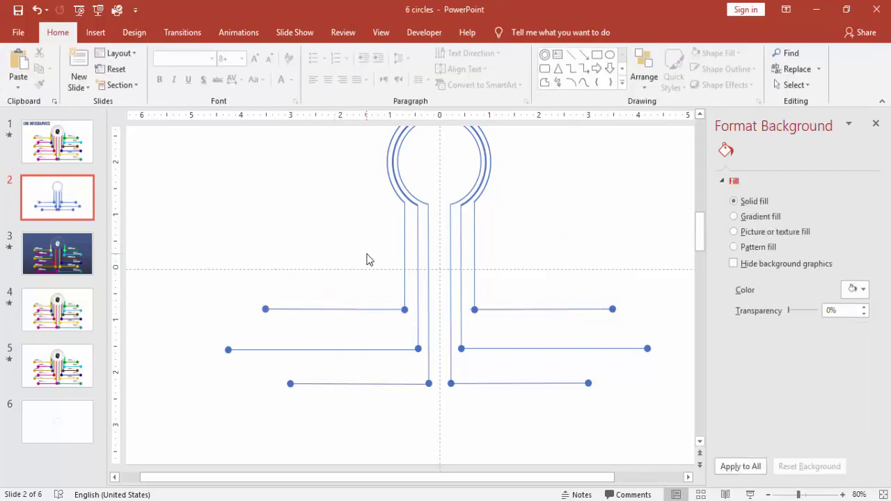
Place a copied headline text block above each of the three right-hand horizontal lines: lower, middle and upper.
key("ctrl+v")
left_click(324, 392)
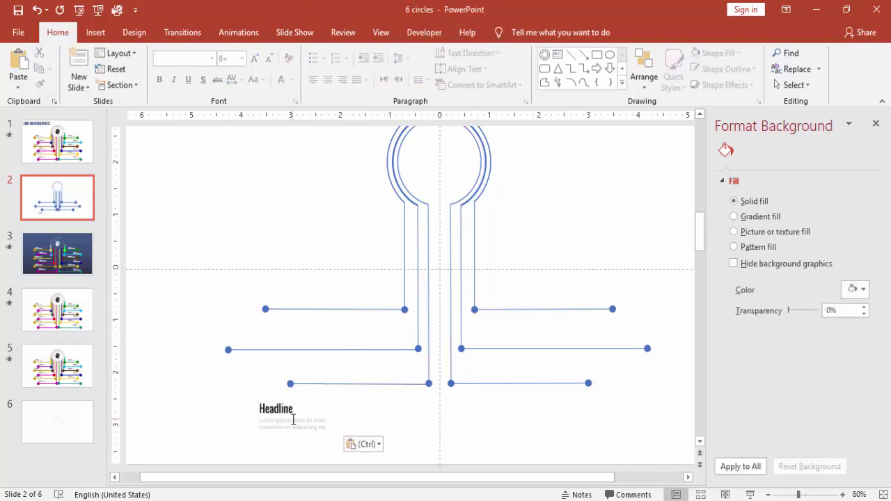
left_click(292, 420)
mouse_move(334, 397)
left_mouse_down()
mouse_move(584, 348)
mouse_move(577, 341)
left_mouse_up()
left_click_drag(545, 370, 650, 308)
key("ctrl+v")
scroll(664, 304, "right", 2)
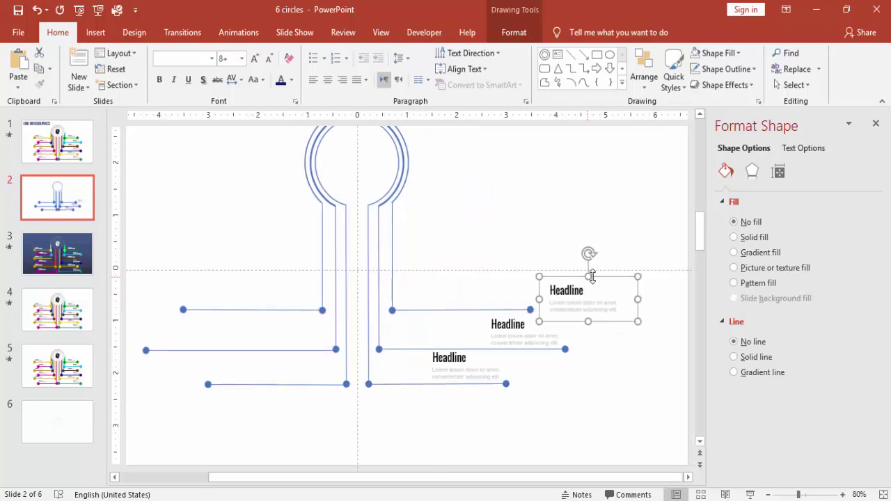
left_click_drag(595, 276, 489, 269)
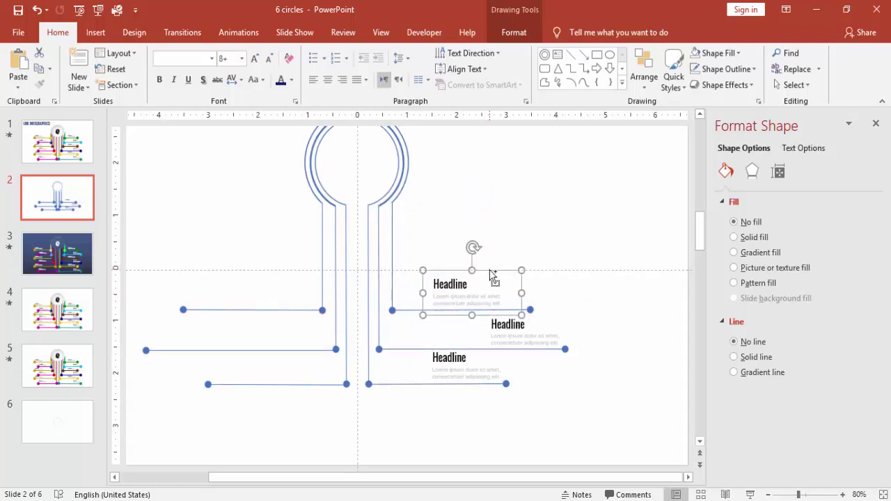
Place three more copies of the headline text block above the lower, middle and upper left-hand horizontal lines.
key("ctrl+v")
left_click_drag(436, 235, 275, 346)
key("ctrl+v")
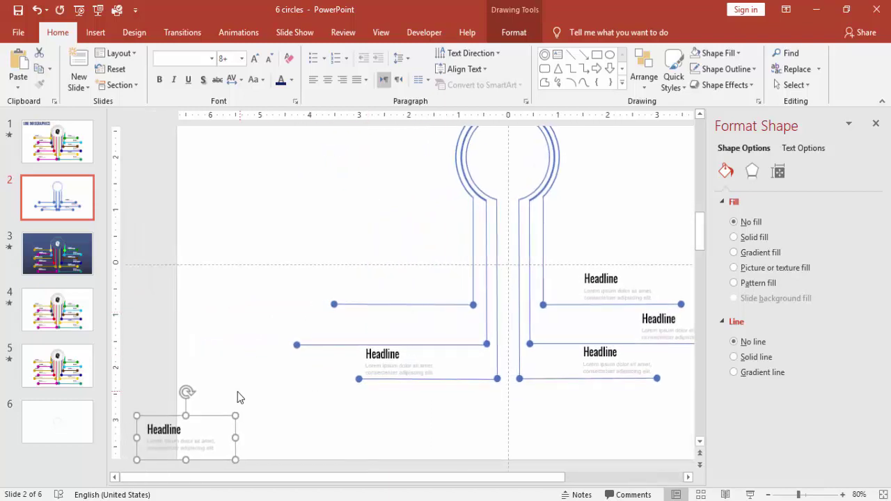
left_click_drag(208, 417, 358, 308)
key("ctrl+z")
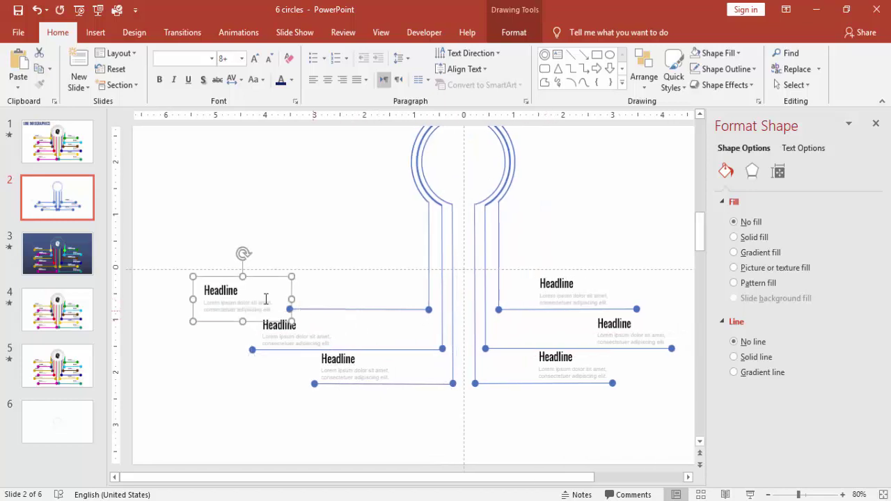
left_click_drag(266, 276, 357, 269)
left_click(389, 230)
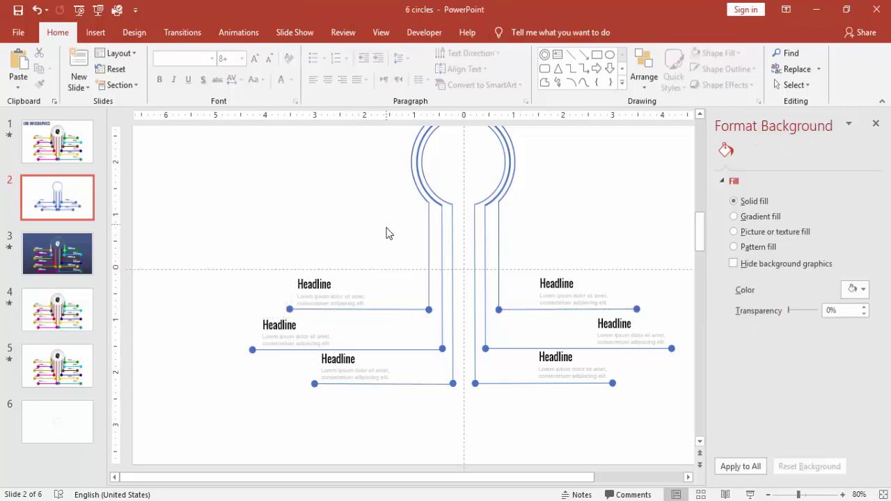
Colour the innermost right half ring red, along with its attached vertical line and the lower right horizontal line.
left_click_drag(494, 483, 538, 482)
scroll(608, 216, "up", 2)
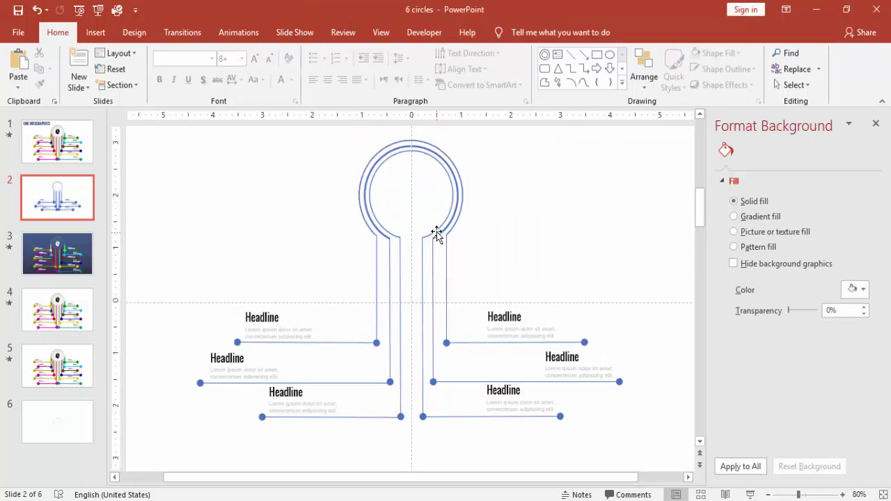
left_click(435, 231)
left_click(498, 38)
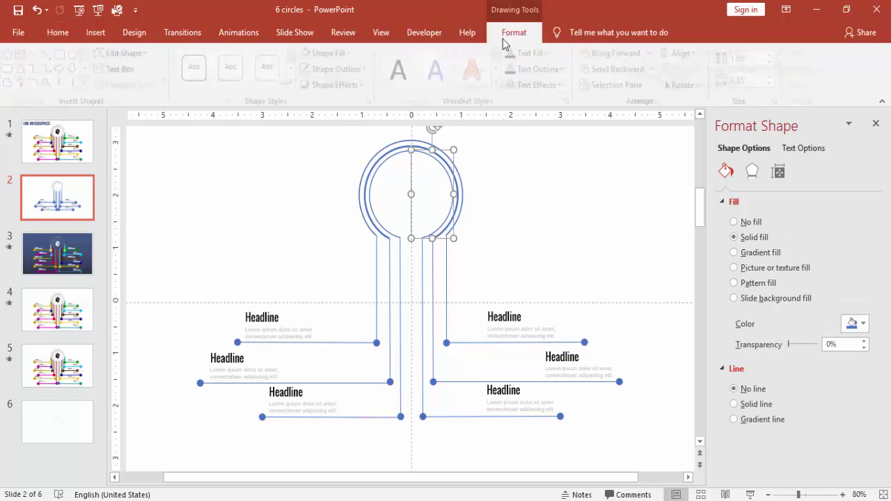
left_click(334, 54)
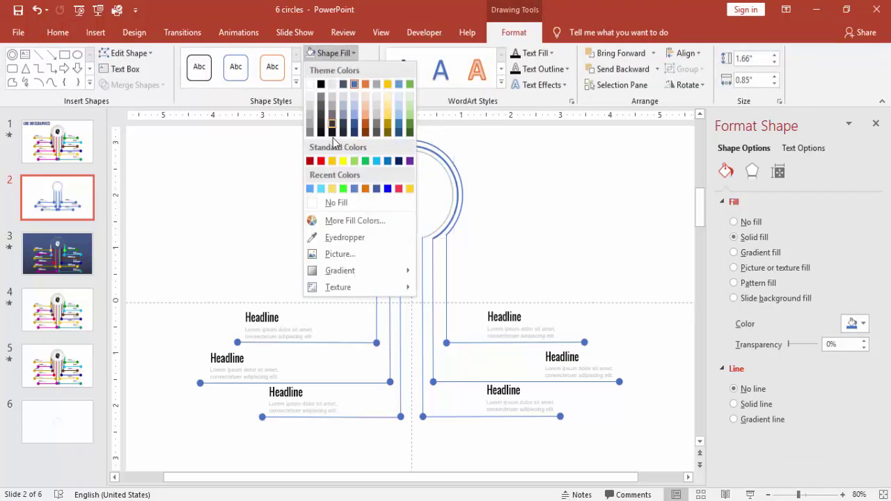
left_click(321, 161)
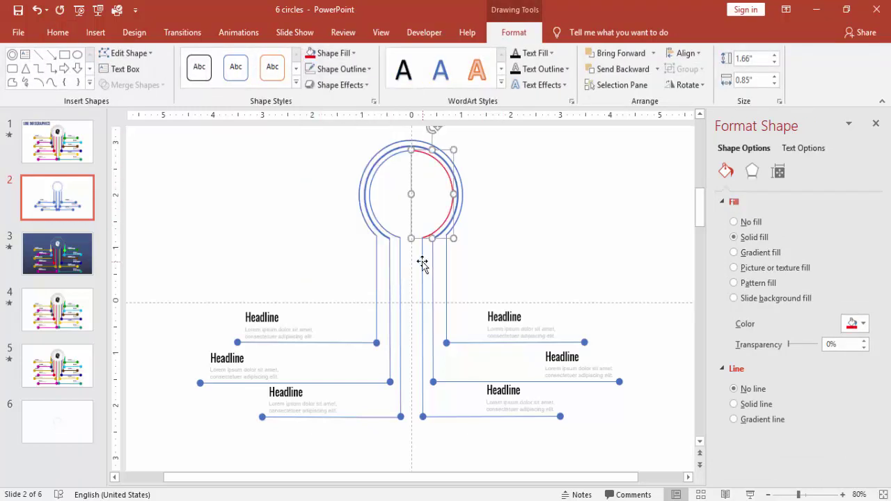
left_click(421, 263)
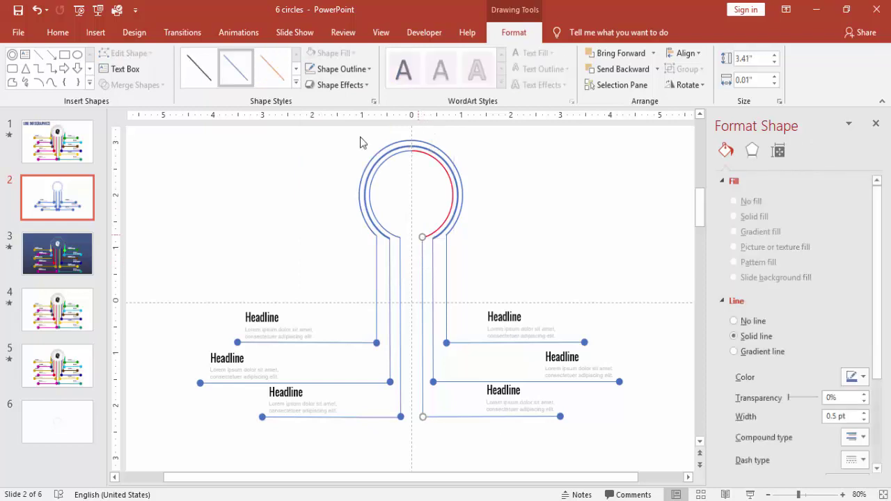
left_click(373, 68)
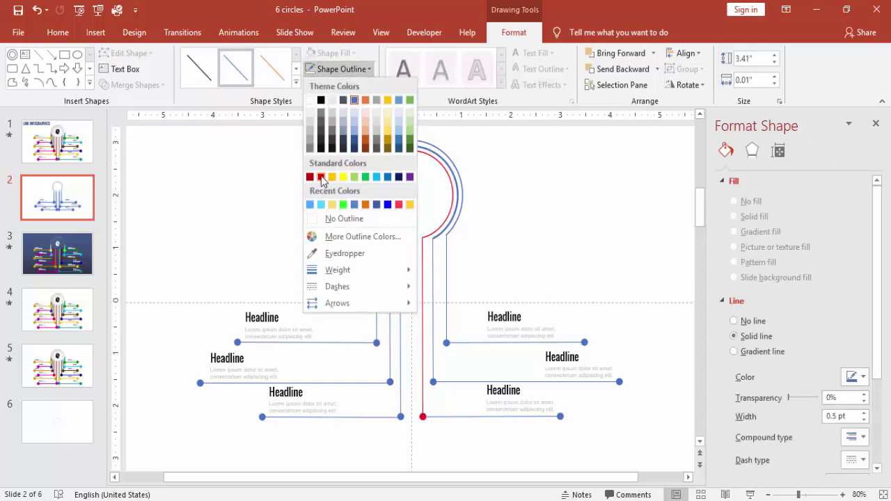
left_click(321, 176)
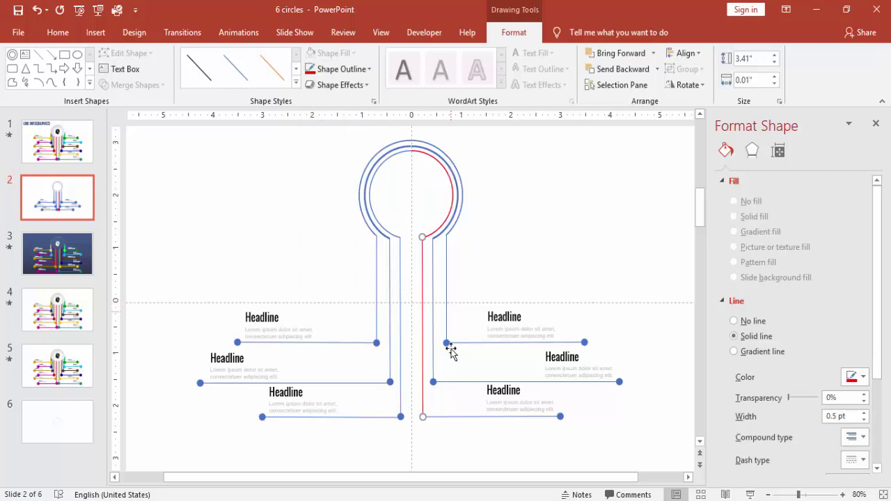
left_click(450, 417)
left_click(311, 68)
left_click(434, 273)
left_click(355, 70)
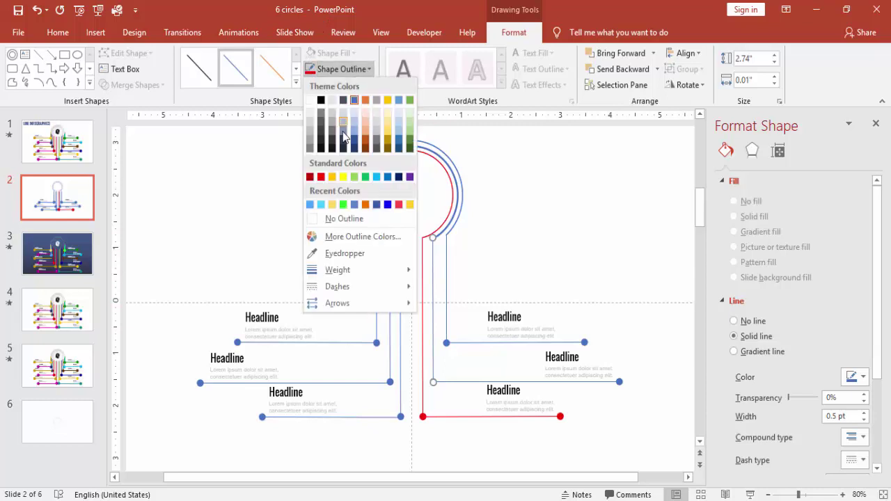
left_click(397, 175)
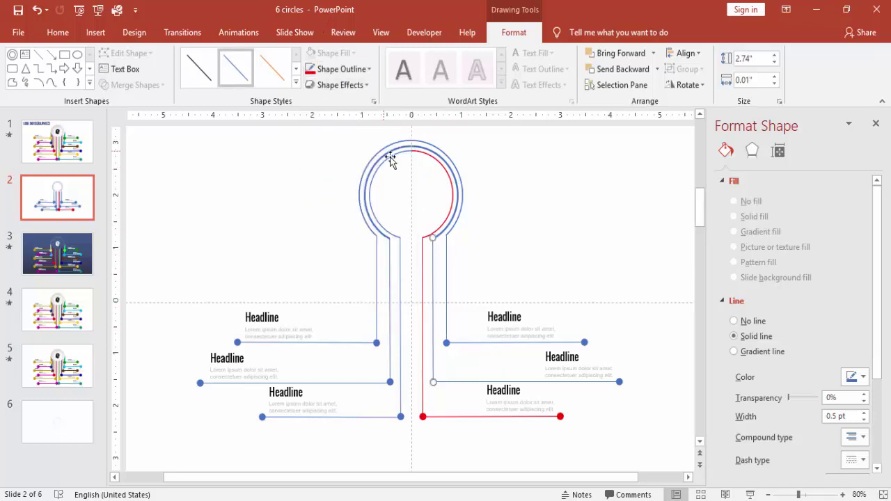
Fill the innermost left half ring light blue and colour its vertical line and the lower left horizontal line turquoise.
left_click(392, 160)
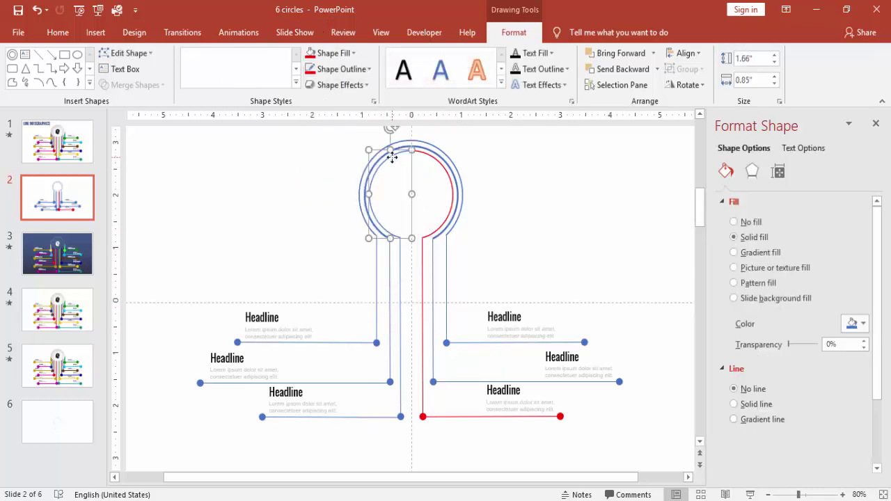
left_click(346, 59)
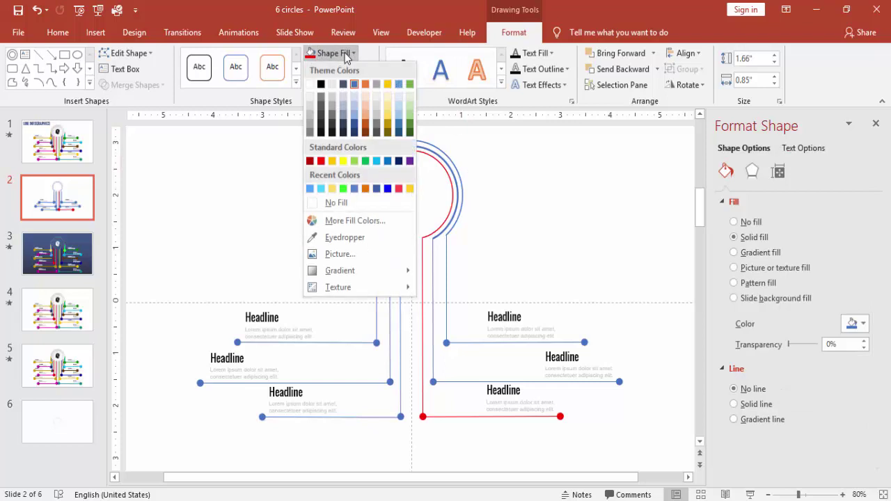
left_click(372, 160)
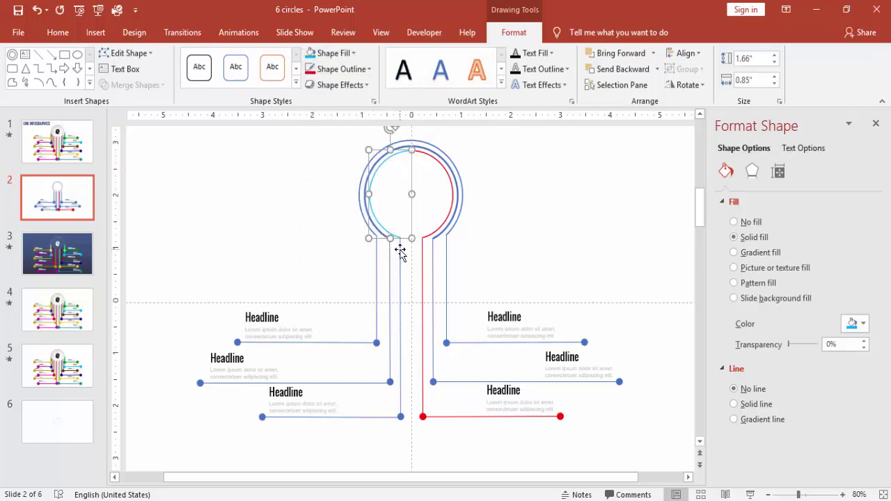
left_click(400, 248)
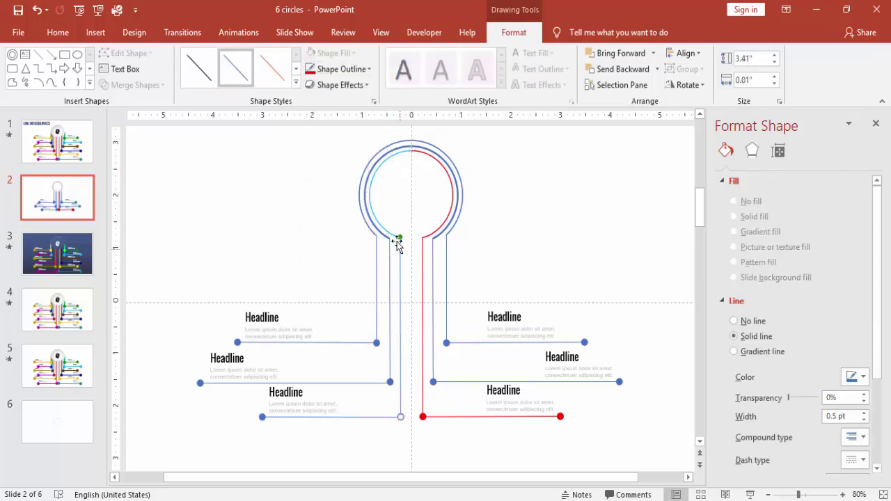
left_click(331, 77)
left_click(321, 205)
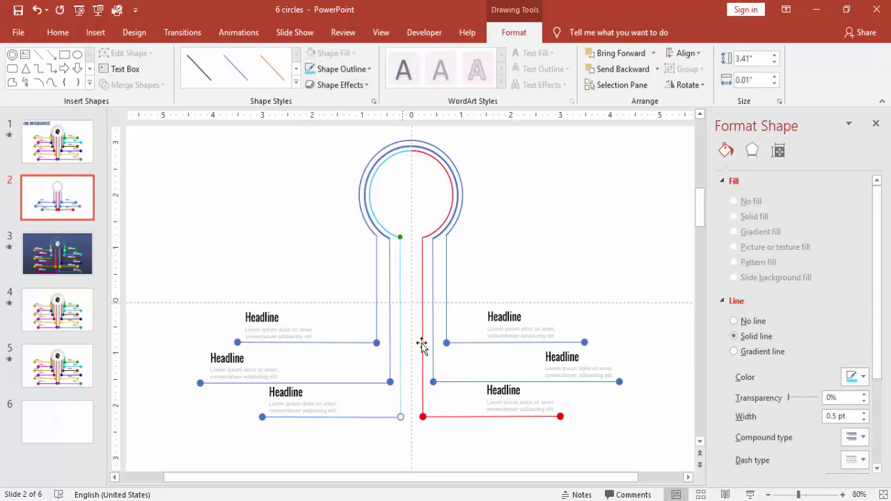
left_click(390, 417)
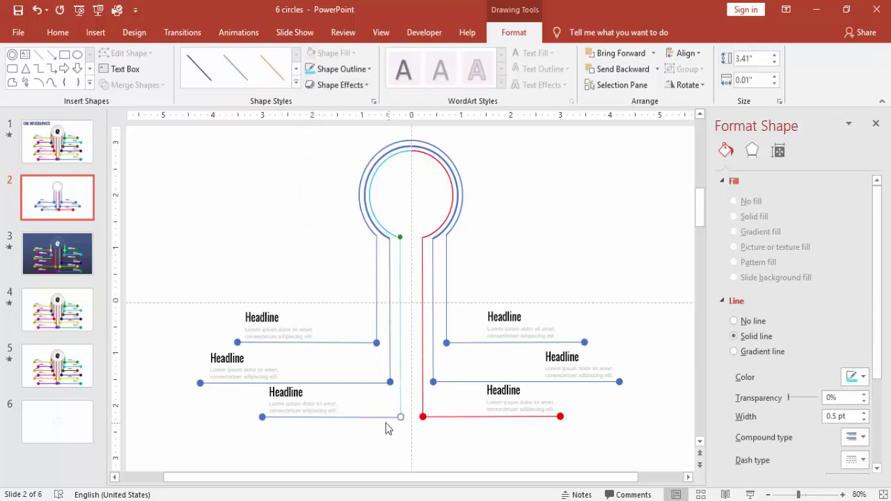
left_click(311, 69)
left_click(319, 233)
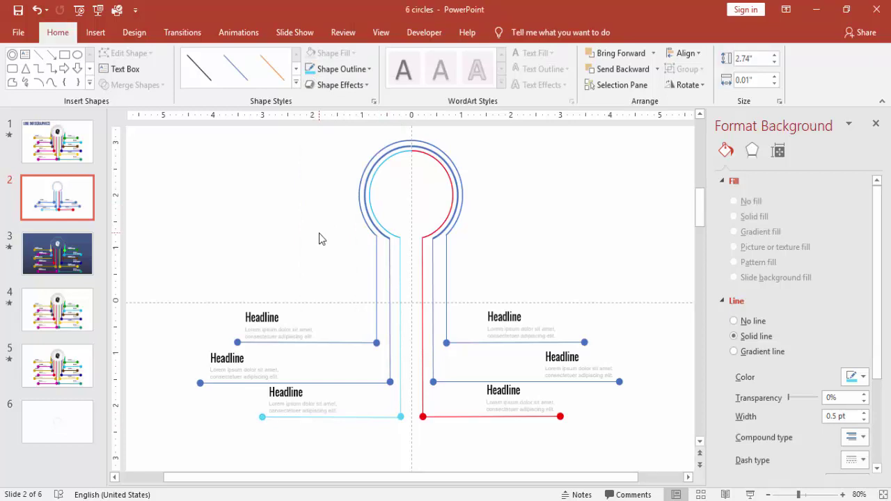
Colour the middle right half ring bright green, along with its attached vertical and horizontal lines.
left_click(440, 235)
left_click(352, 54)
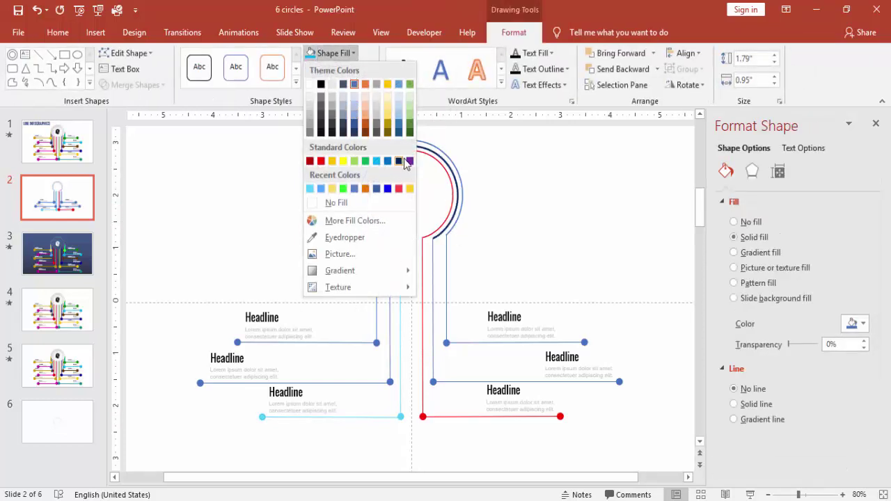
left_click(344, 189)
left_click(432, 263)
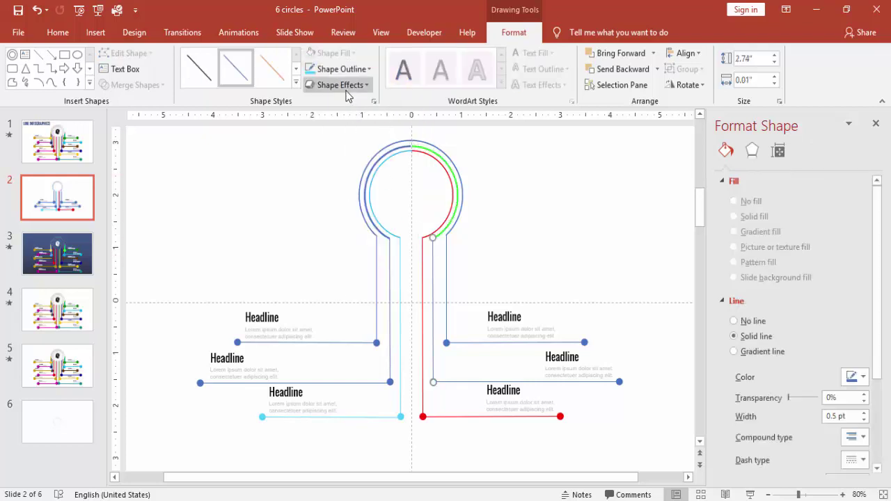
left_click(363, 69)
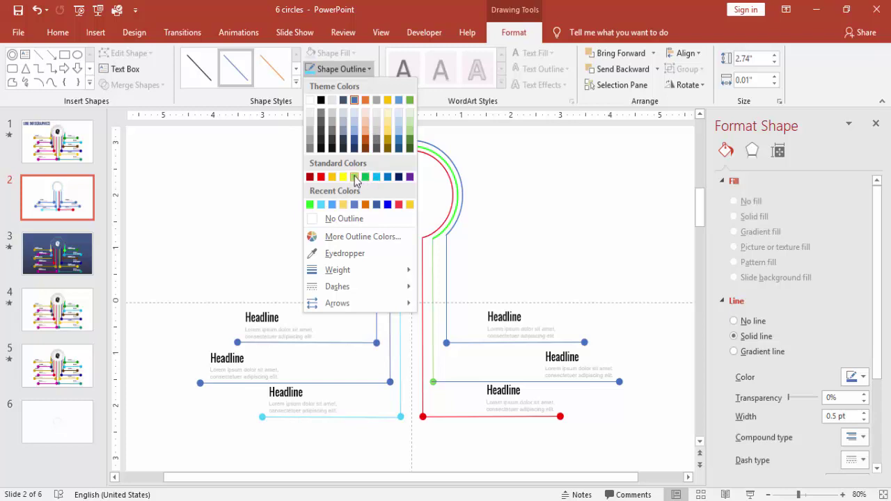
left_click(310, 203)
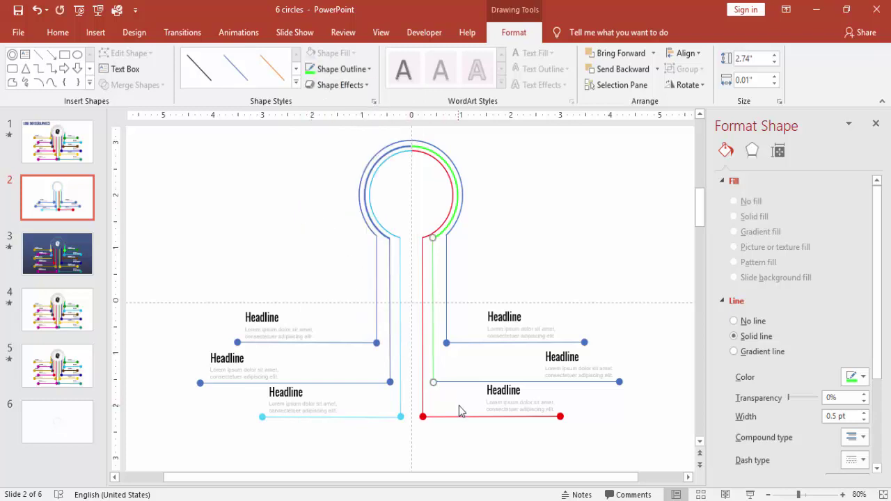
left_click(460, 381)
left_click(311, 71)
left_click(501, 223)
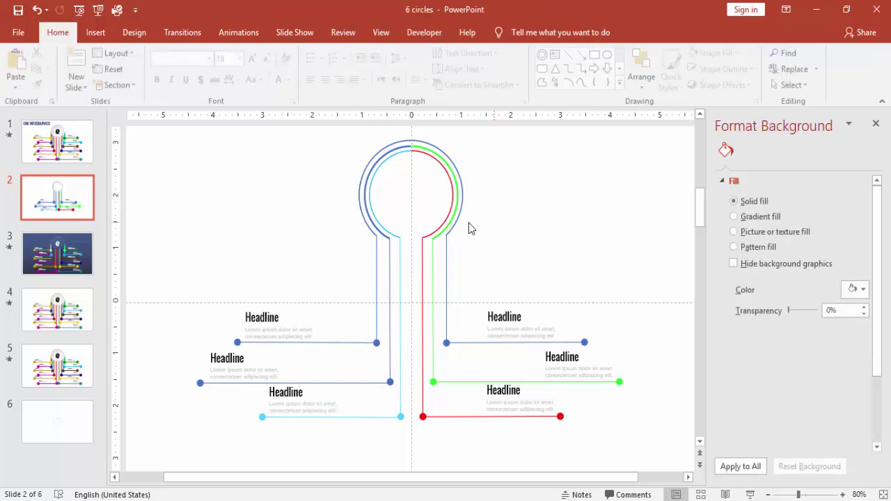
Colour the middle left half ring bright blue, along with its attached vertical and horizontal lines.
left_click(384, 236)
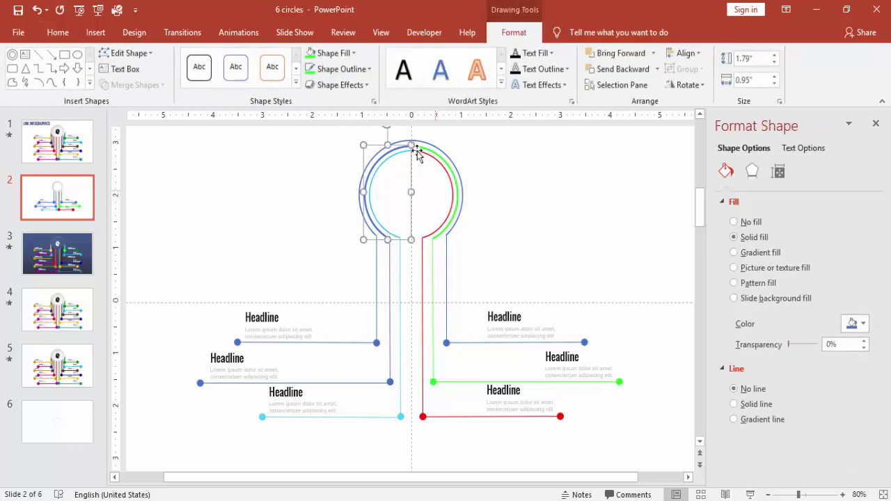
left_click(351, 54)
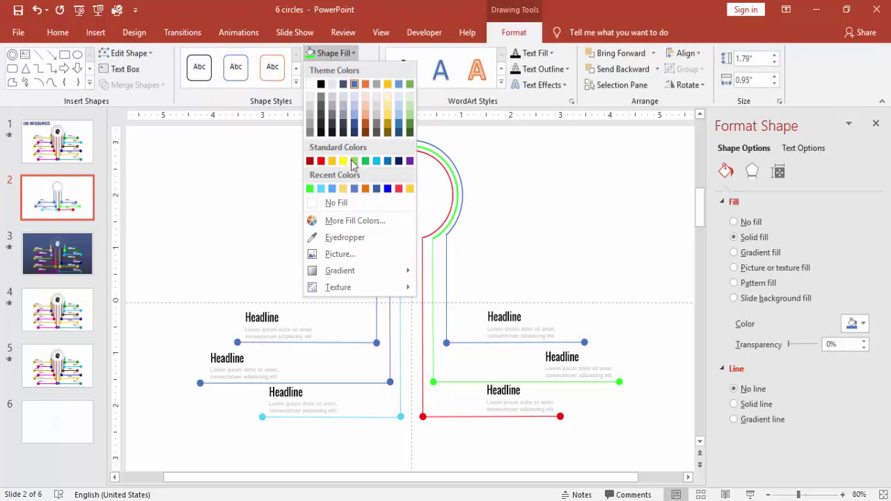
left_click(385, 190)
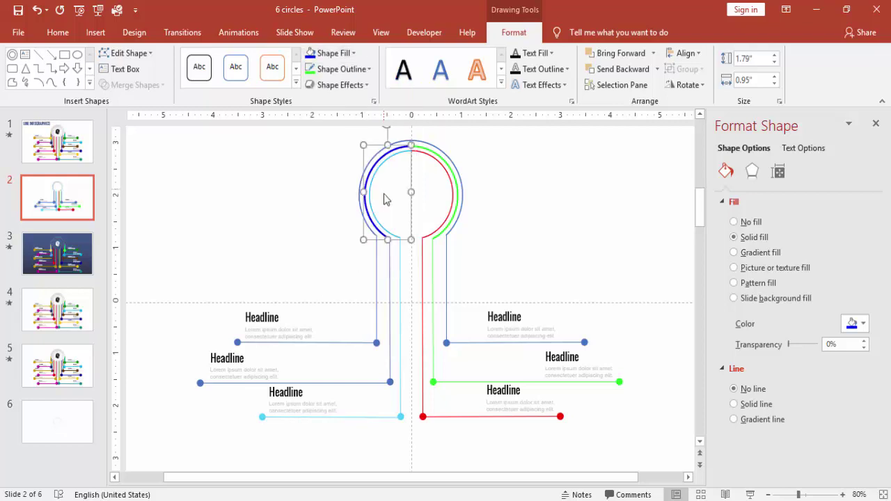
left_click(390, 253)
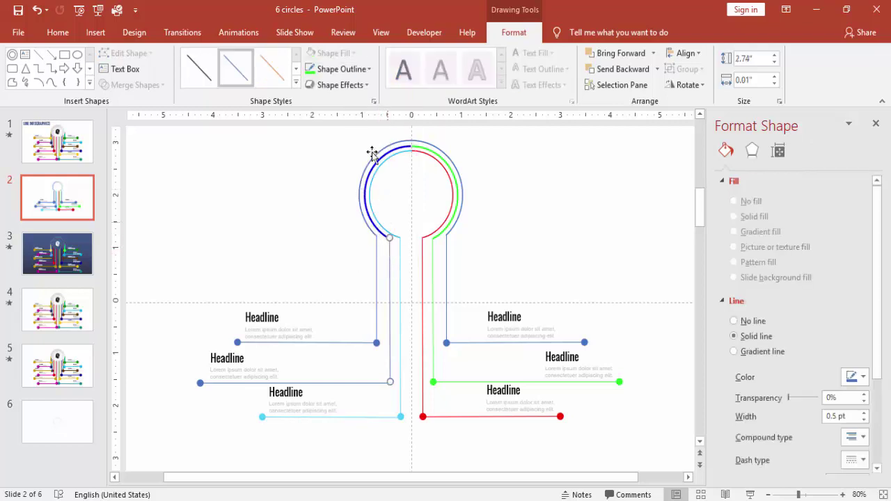
left_click(338, 71)
left_click(314, 203)
left_click(367, 382)
left_click(320, 70)
left_click(547, 255)
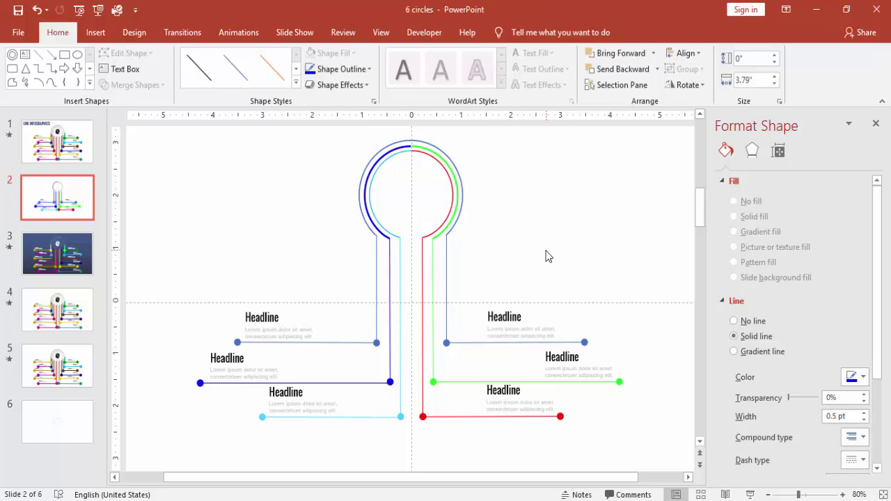
Fill the outermost right half ring with the muted blue from the recent colours.
left_click(453, 216)
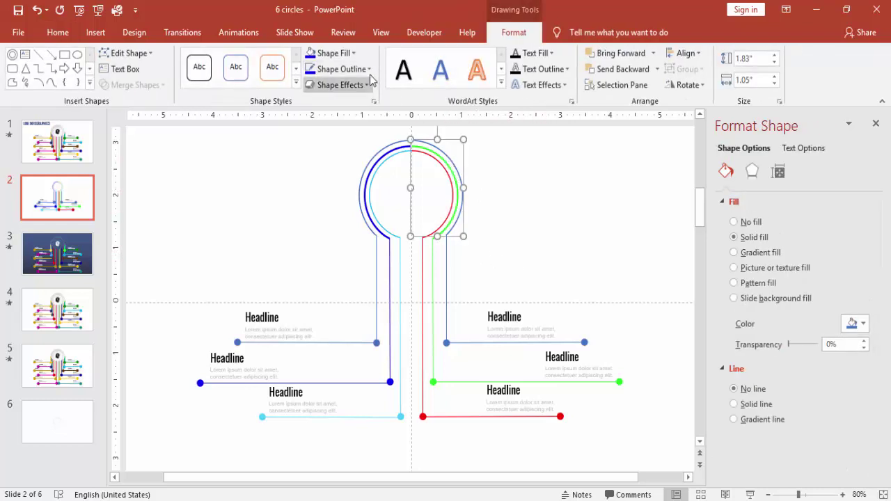
left_click(330, 53)
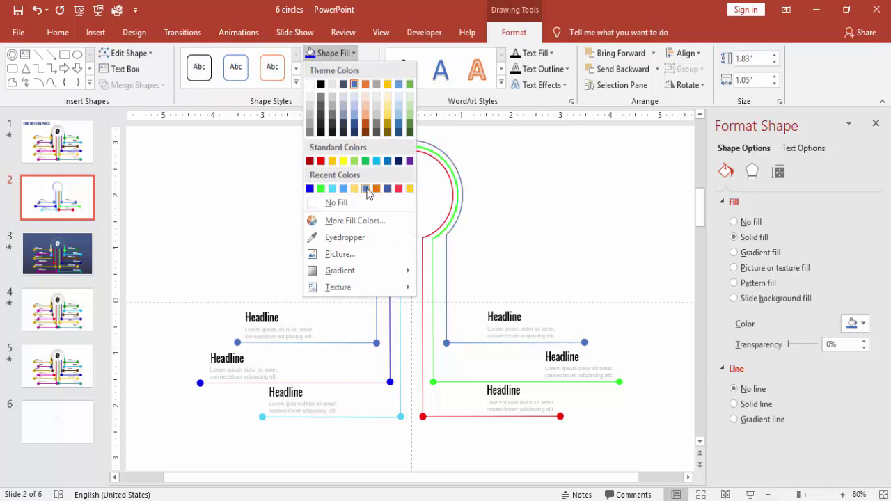
left_click(366, 191)
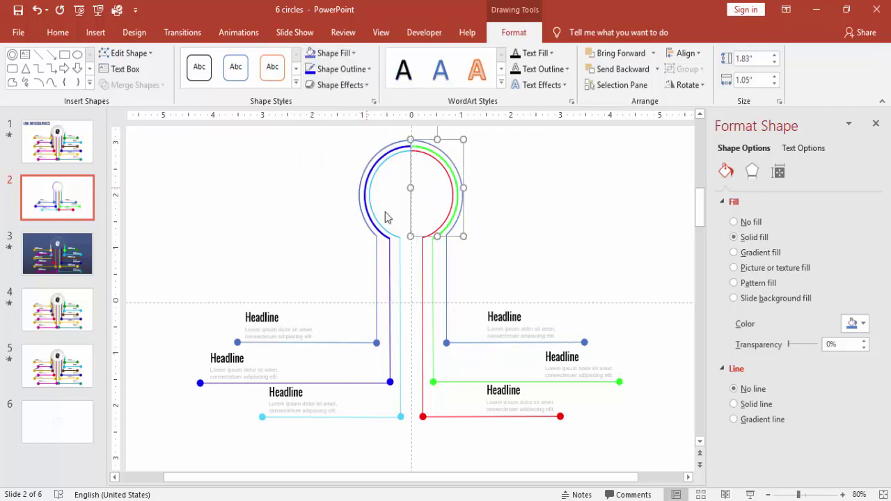
Colour the vertical and horizontal lines attached to the outermost right half ring with the muted blue from the recent colours.
left_click(443, 265)
left_click(337, 69)
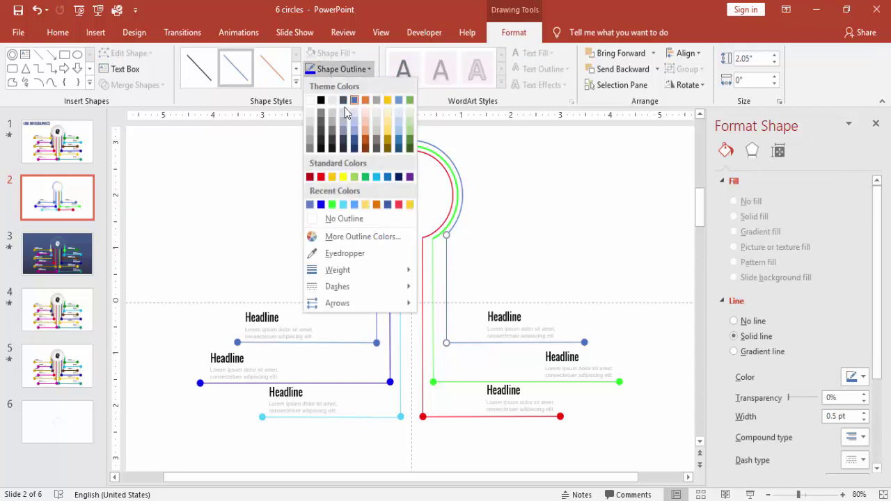
left_click(310, 204)
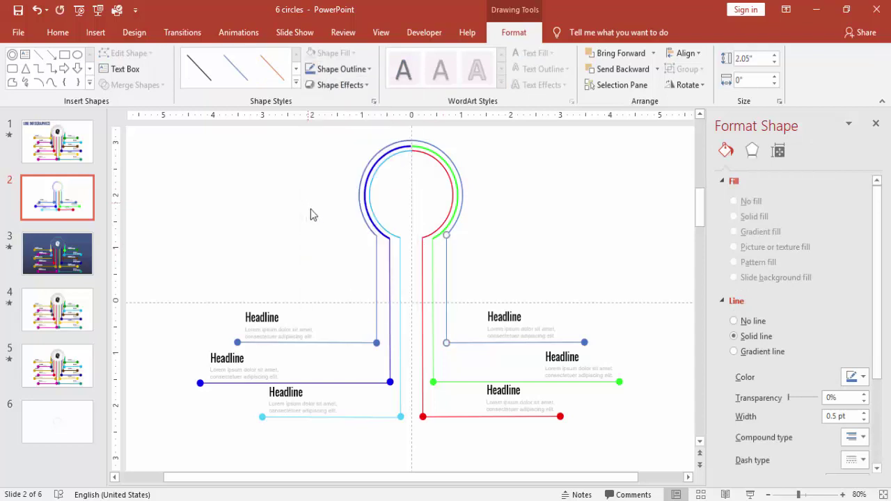
left_click(482, 343)
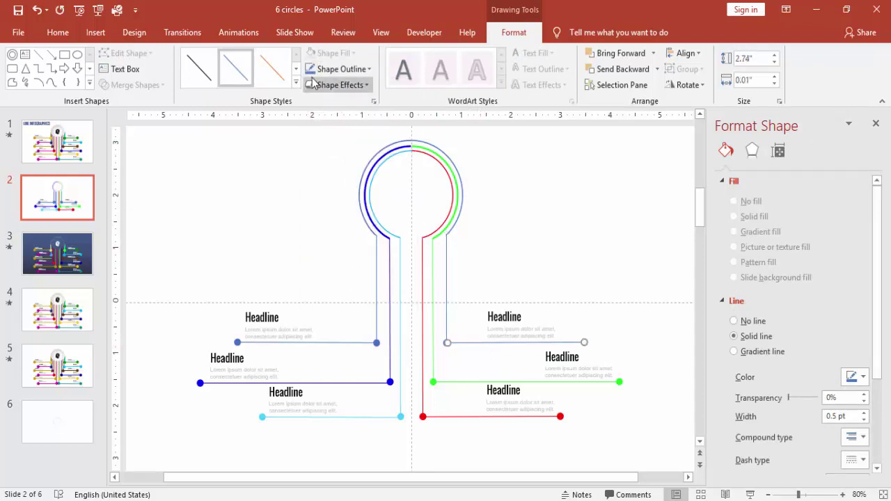
Fill the outermost left half ring dark green and colour its attached vertical and horizontal lines the standard dark blue.
left_click(358, 201)
left_click(355, 55)
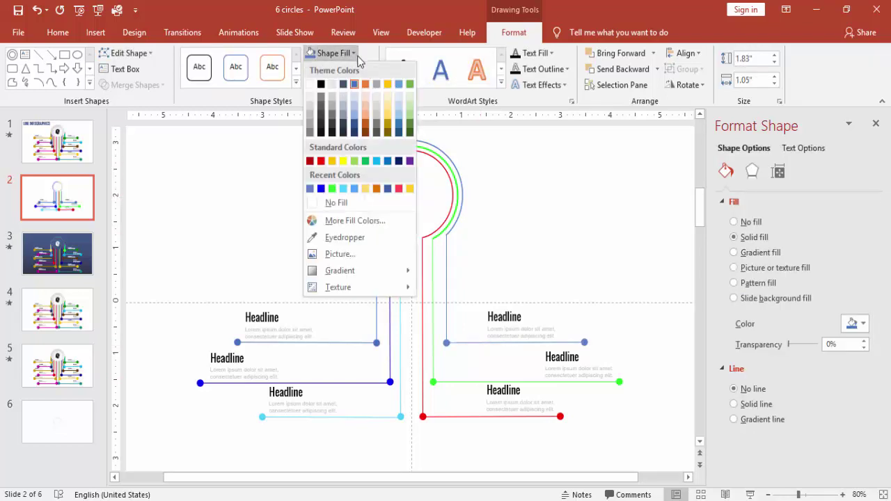
key("Escape")
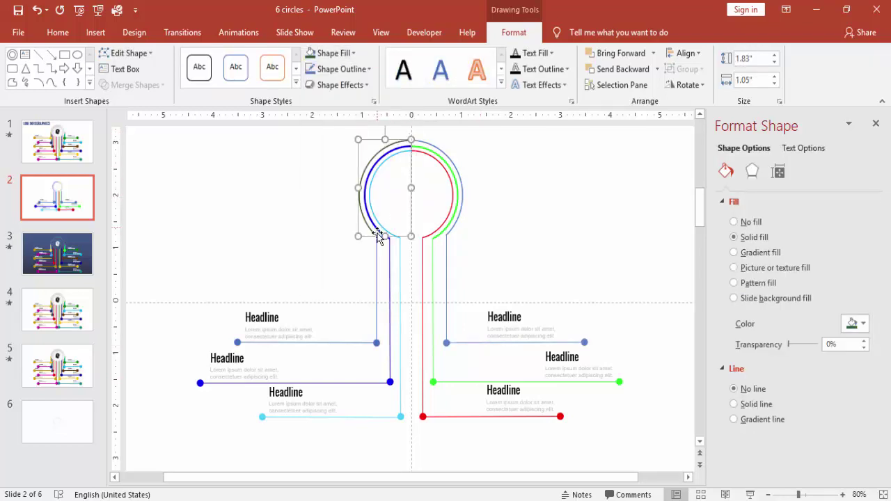
left_click(376, 251)
left_click(334, 72)
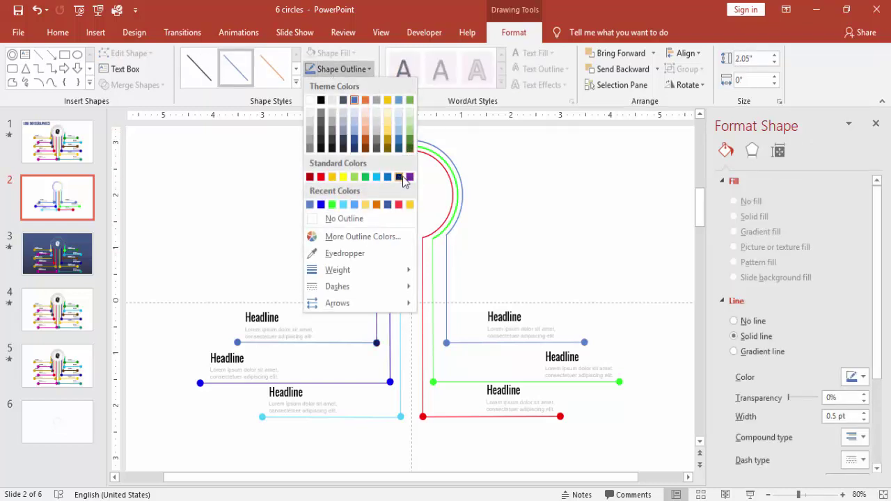
left_click(400, 177)
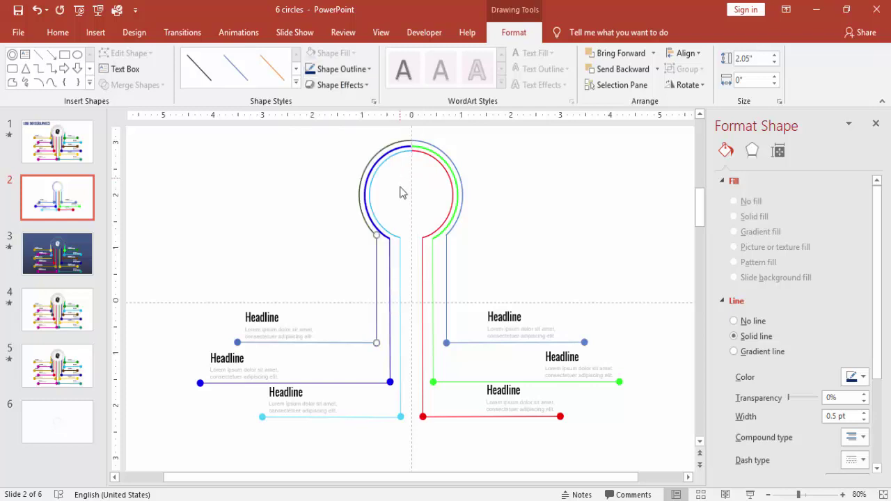
left_click(355, 345)
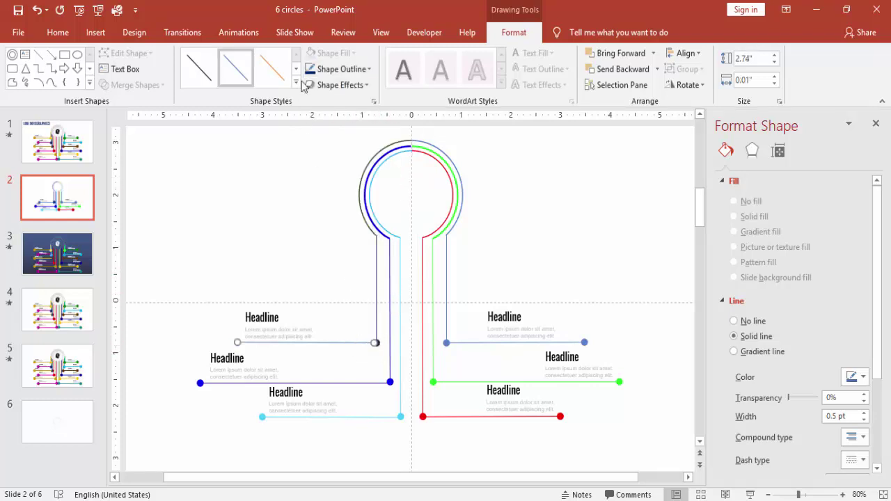
left_click(297, 206)
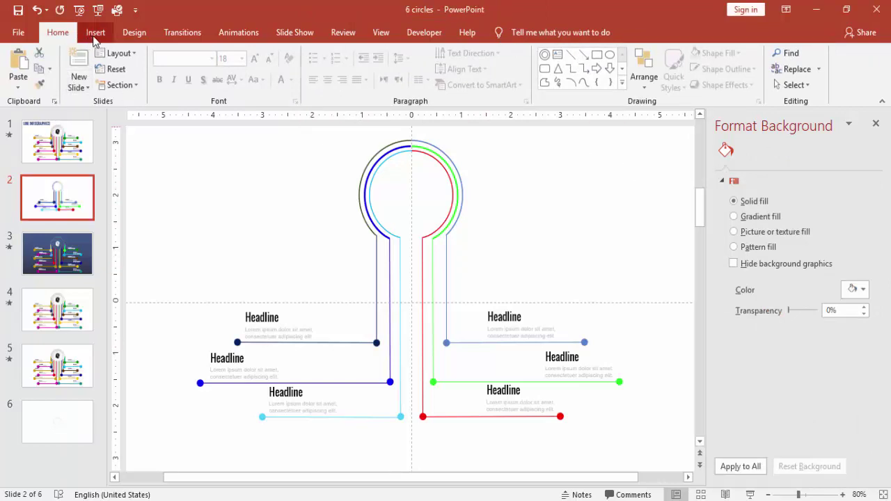
Paste the copied black head icon with the exclamation mark and centre it inside the rings.
right_click(224, 186)
left_click(211, 195)
key("ctrl+v")
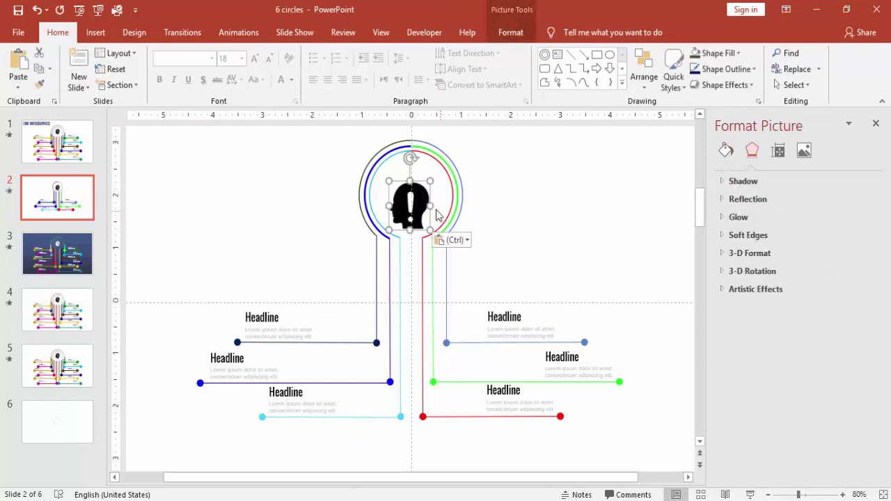
left_click_drag(412, 206, 411, 196)
left_click(530, 224)
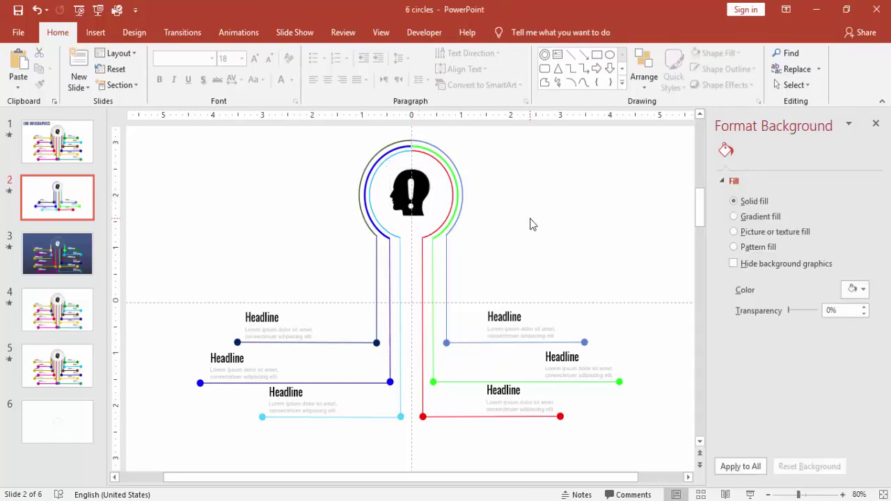
Show the list of slide animations and remove the Basic Zoom entrance effect from the head picture.
left_click(876, 123)
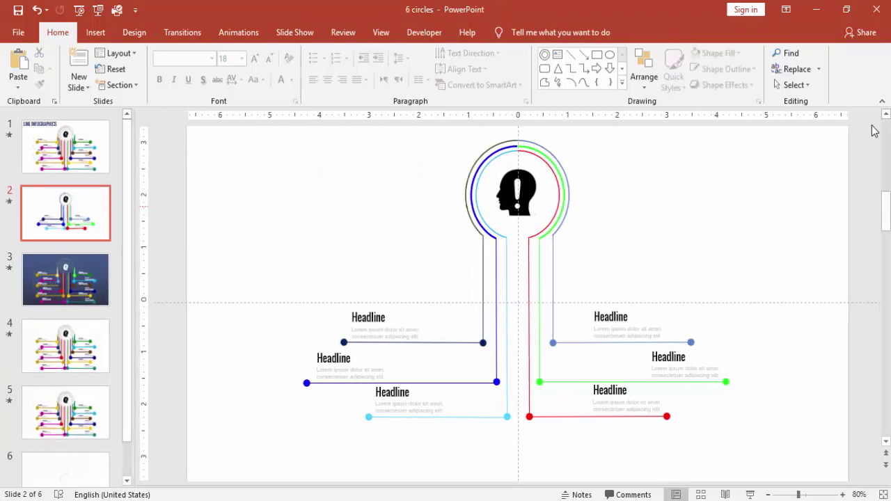
left_click(537, 158)
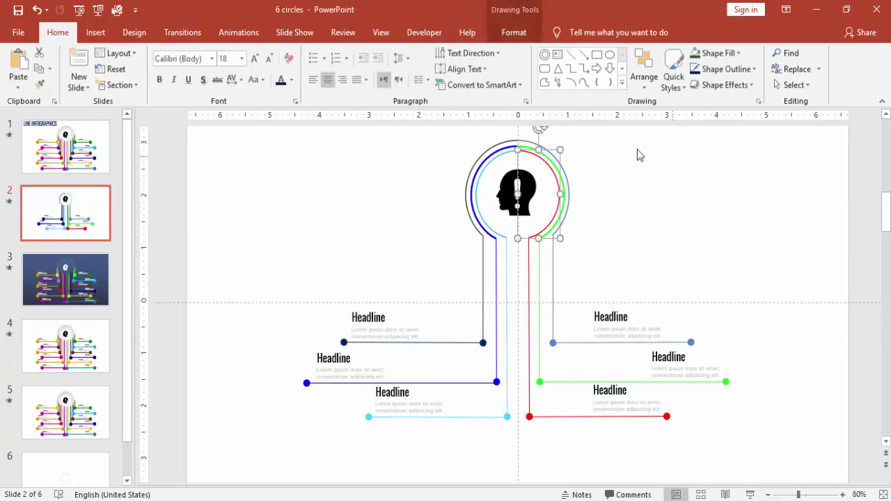
left_click(240, 33)
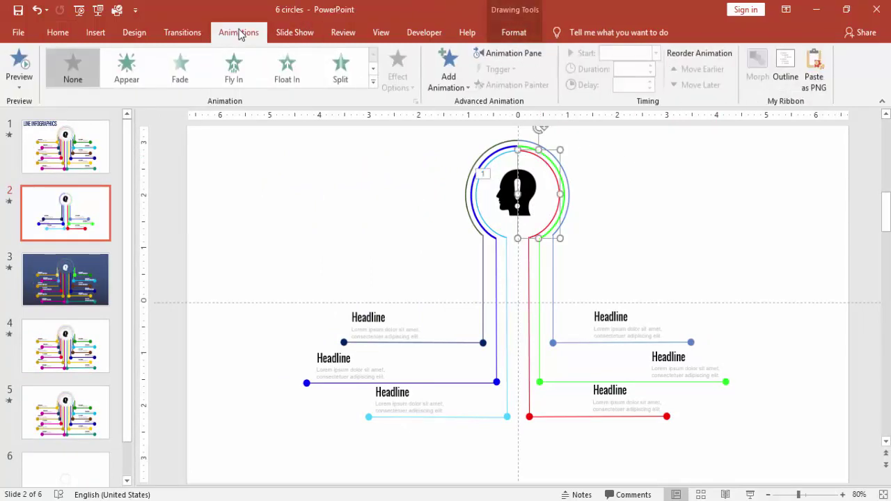
left_click(513, 53)
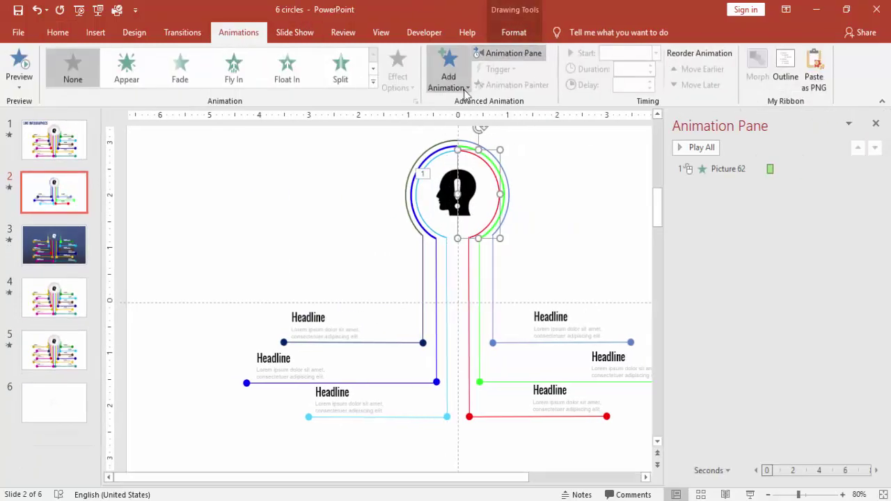
left_click(718, 169)
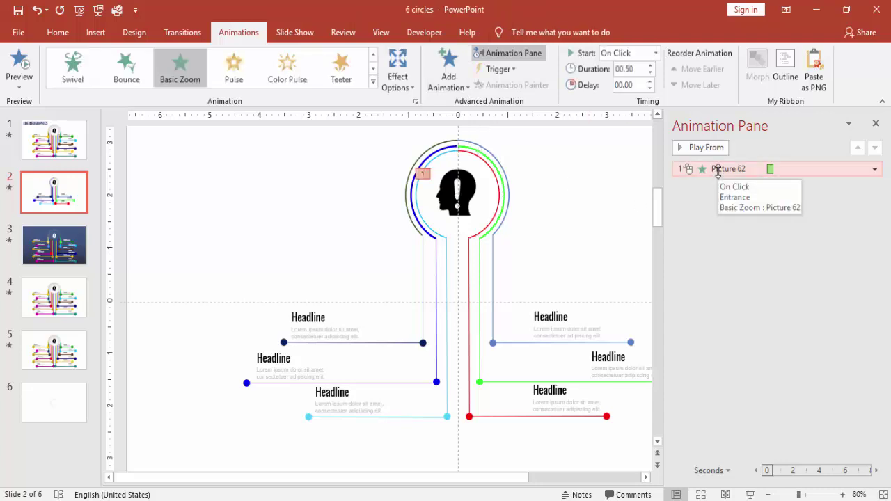
key("Delete")
Apply a Wipe entrance animation with the From Top direction to the red innermost right half ring.
left_click(483, 162)
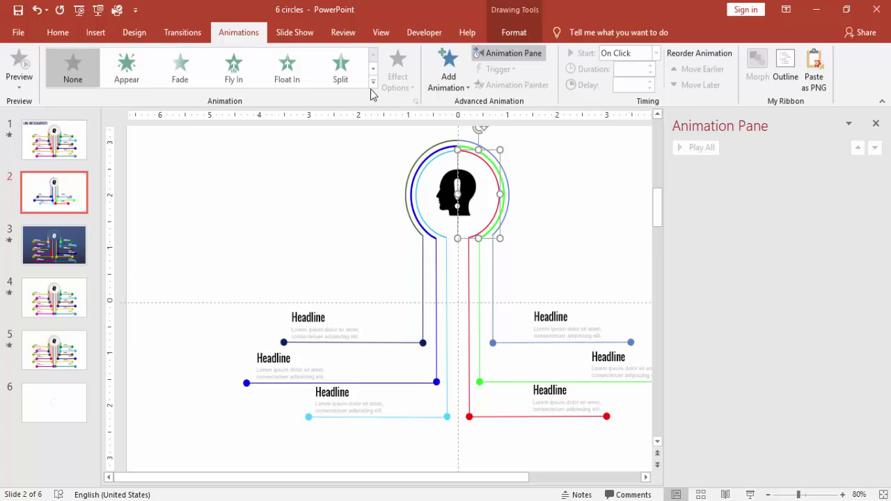
left_click(373, 82)
left_click(352, 132)
left_click(398, 88)
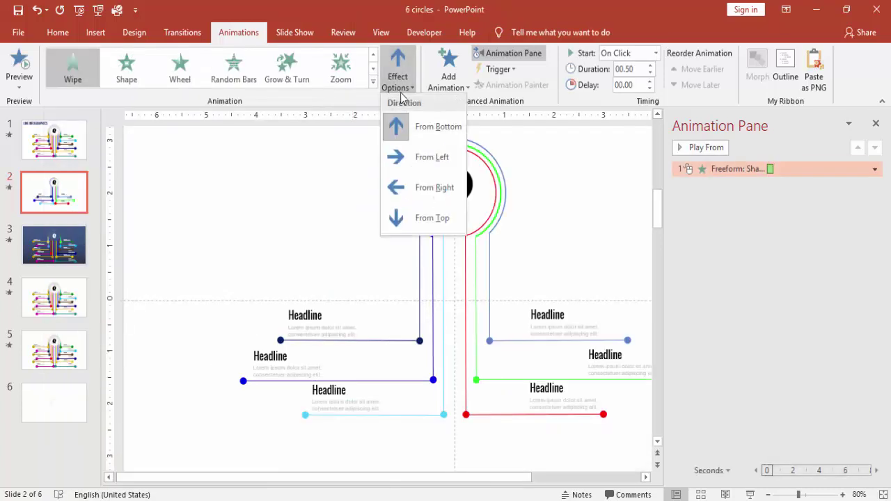
left_click(438, 218)
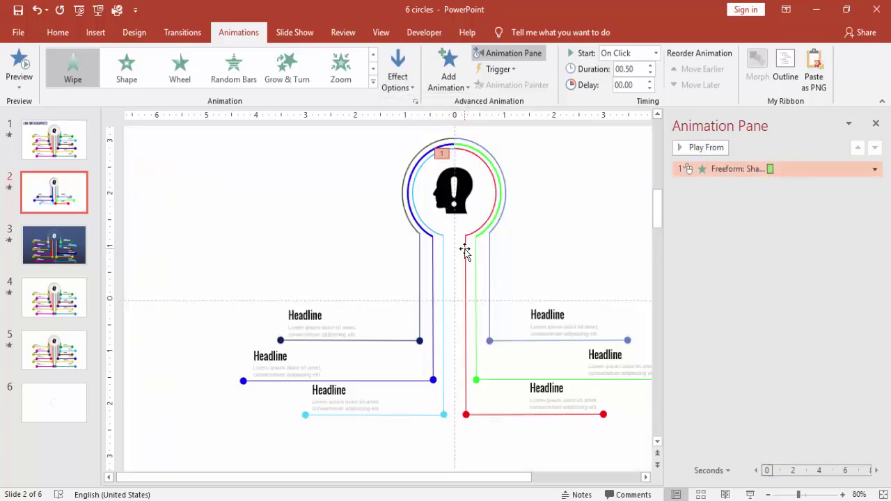
Animate the light blue innermost left half ring with a Wipe entrance from the top, starting With Previous.
left_click(437, 233)
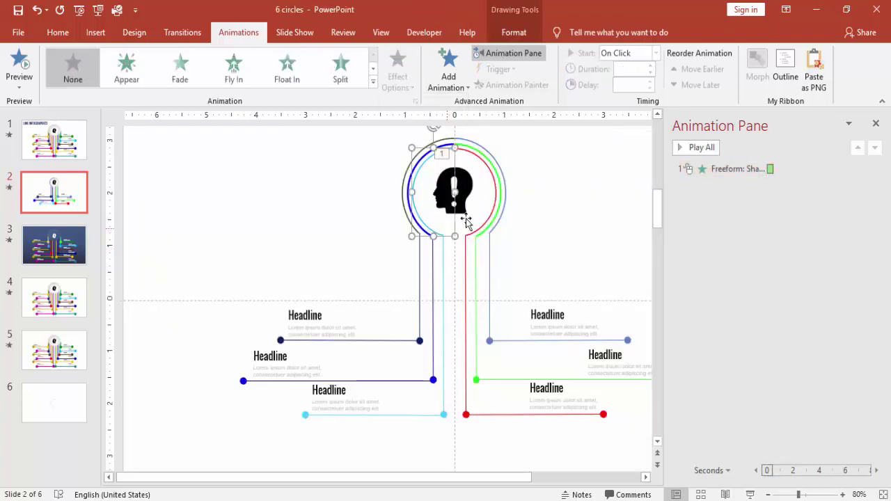
left_click(373, 84)
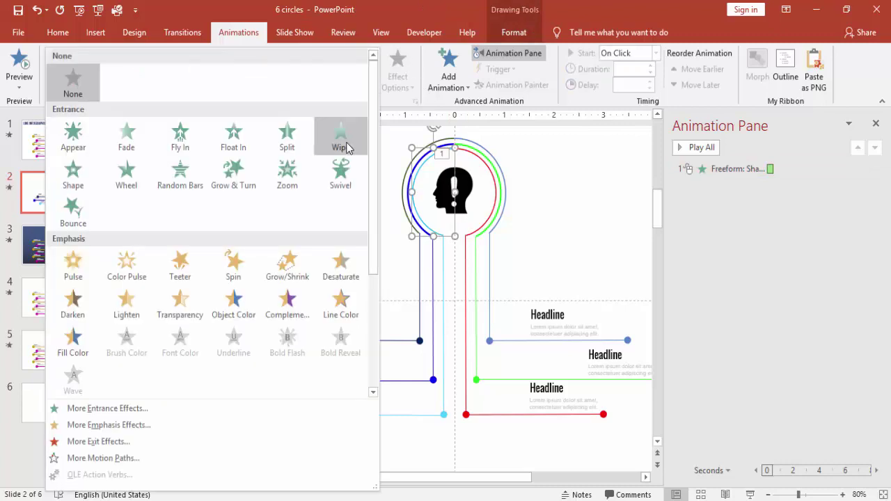
left_click(342, 139)
left_click(404, 87)
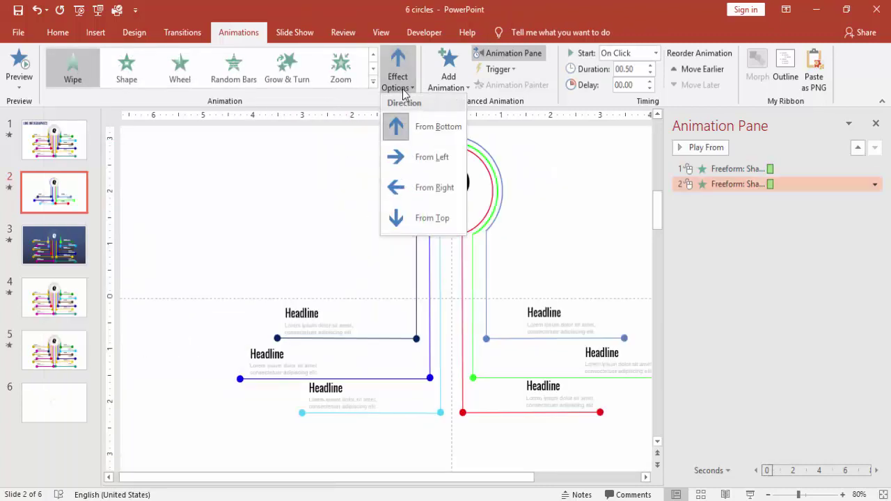
left_click(425, 200)
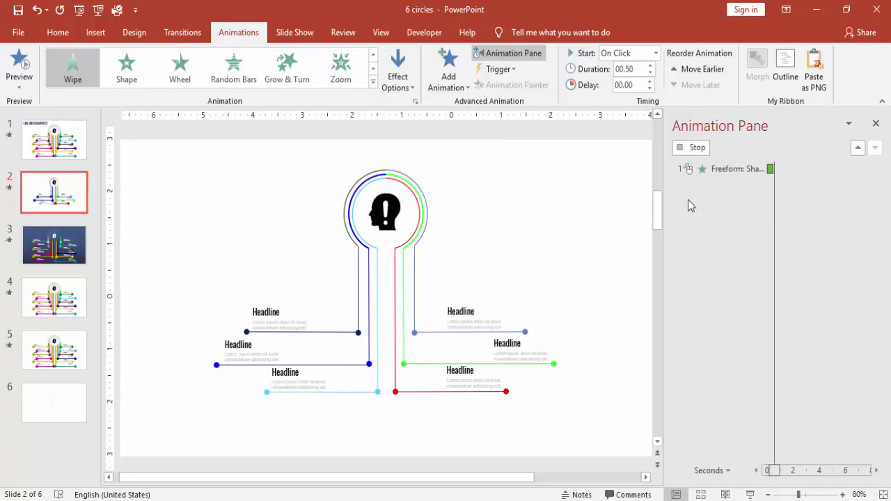
left_click(655, 53)
left_click(643, 69)
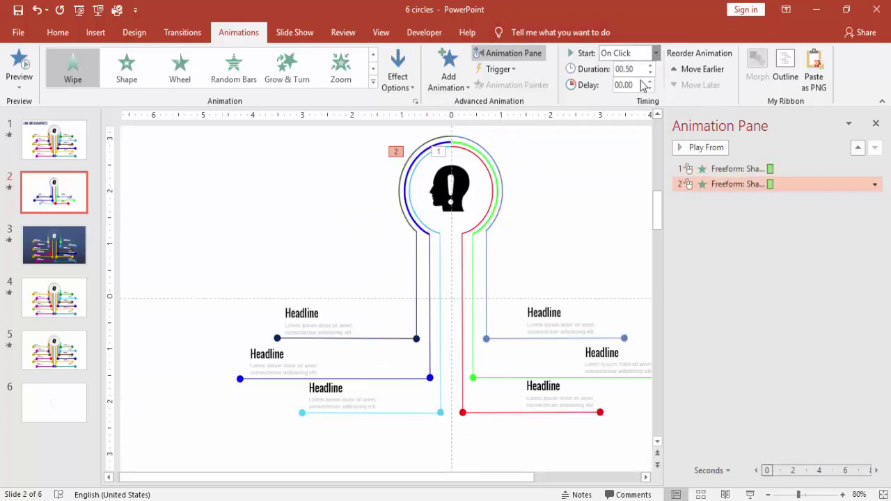
Animate the red vertical line with a Wipe entrance from the top, starting After Previous.
left_click(462, 261)
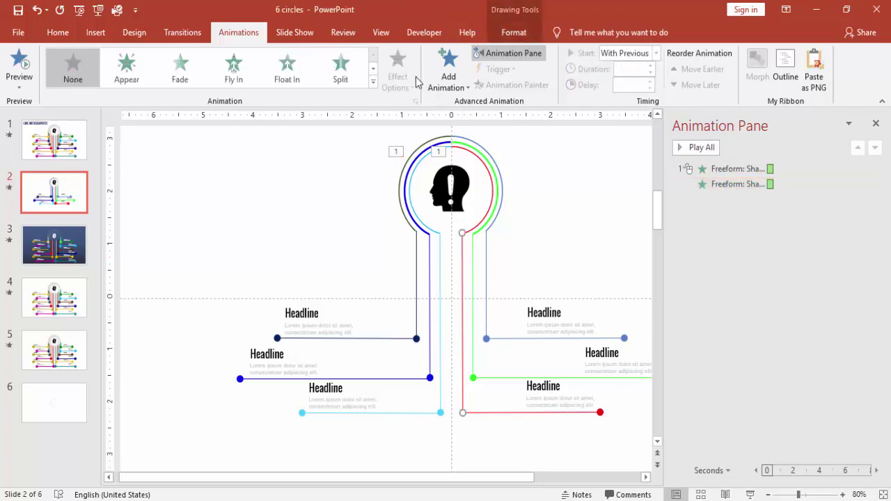
left_click(373, 81)
left_click(351, 133)
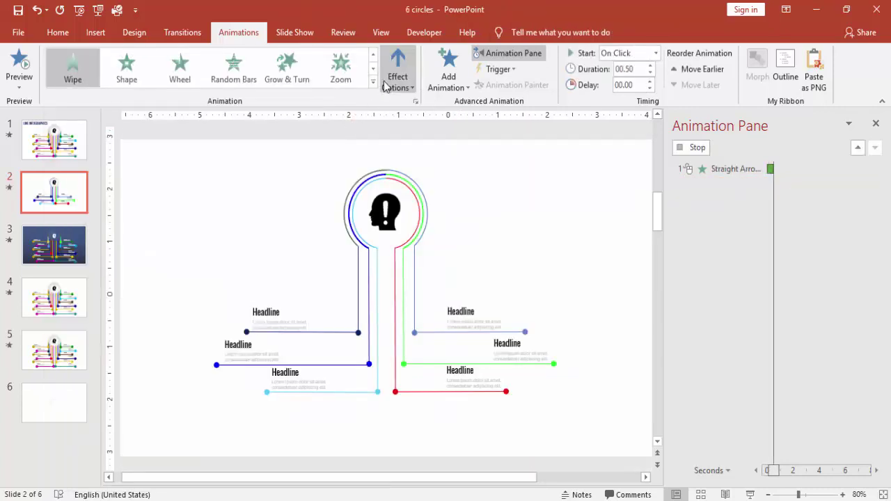
left_click(397, 77)
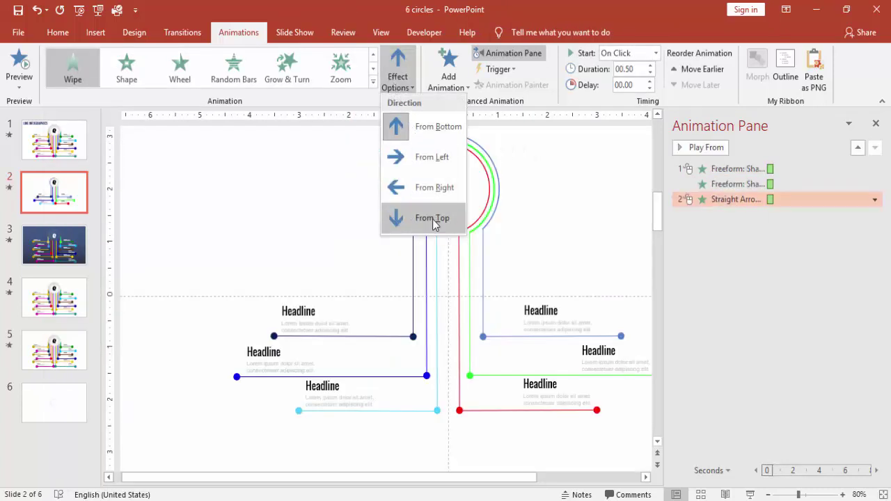
left_click(433, 218)
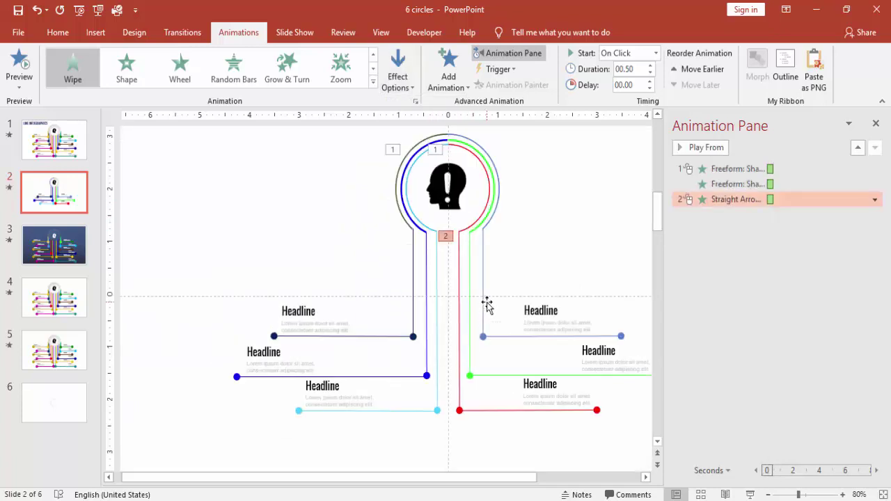
left_click(655, 54)
left_click(624, 91)
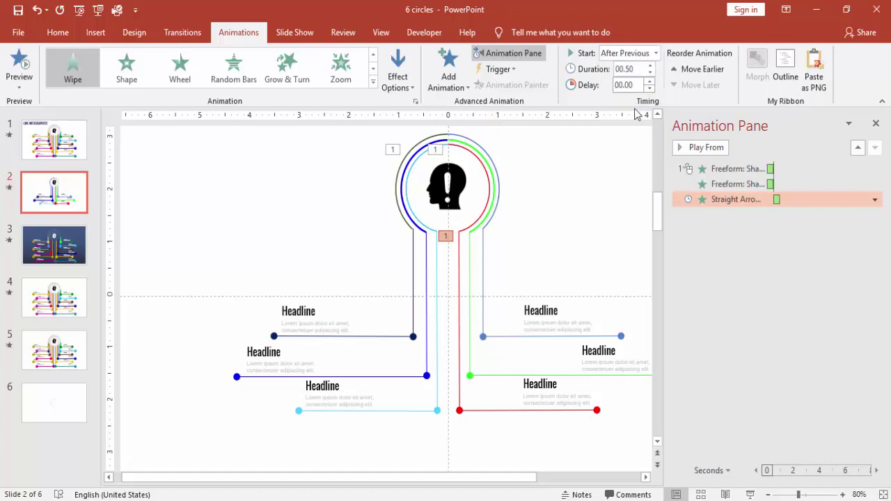
Animate the red horizontal line with a Wipe entrance from the left, starting After Previous.
left_click(469, 411)
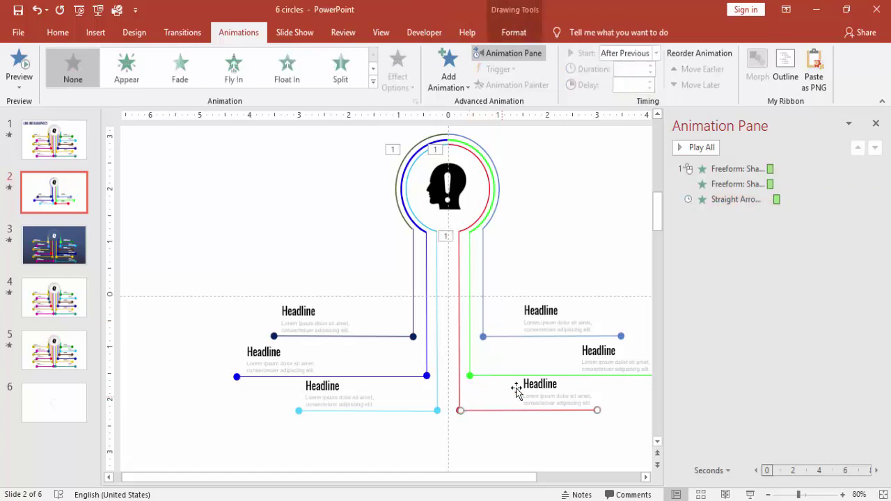
left_click(373, 82)
left_click(341, 135)
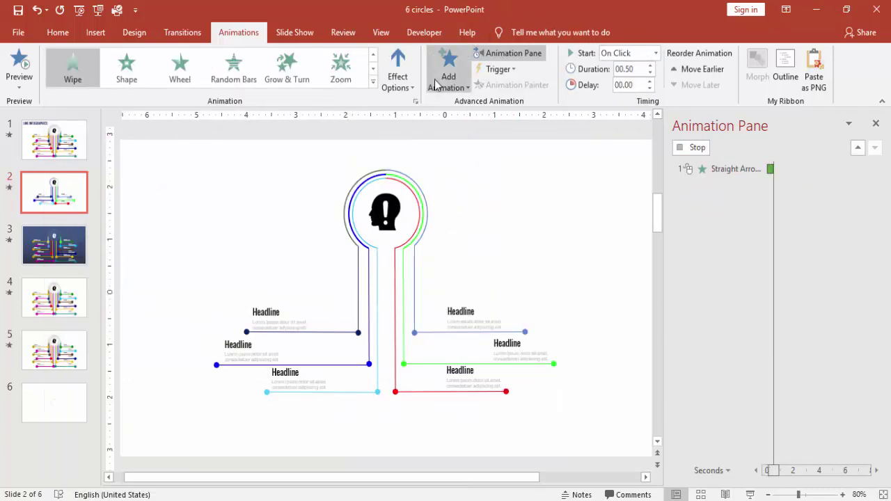
left_click(397, 78)
left_click(421, 156)
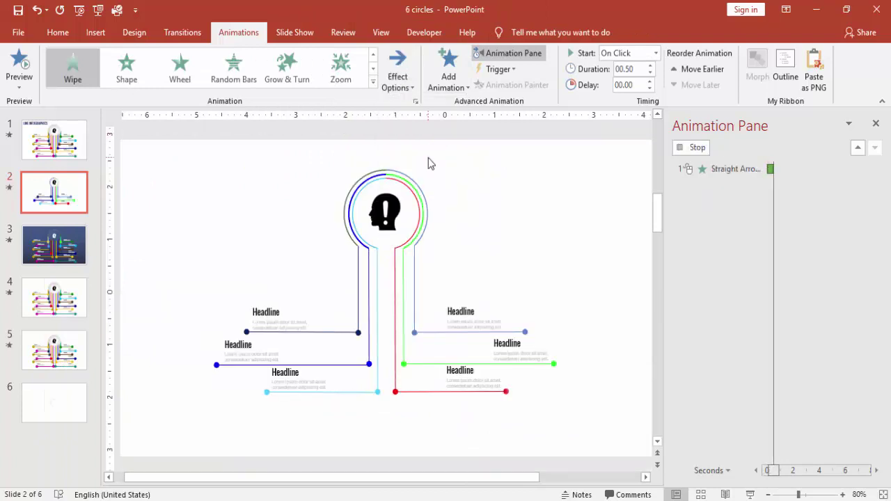
left_click(678, 144)
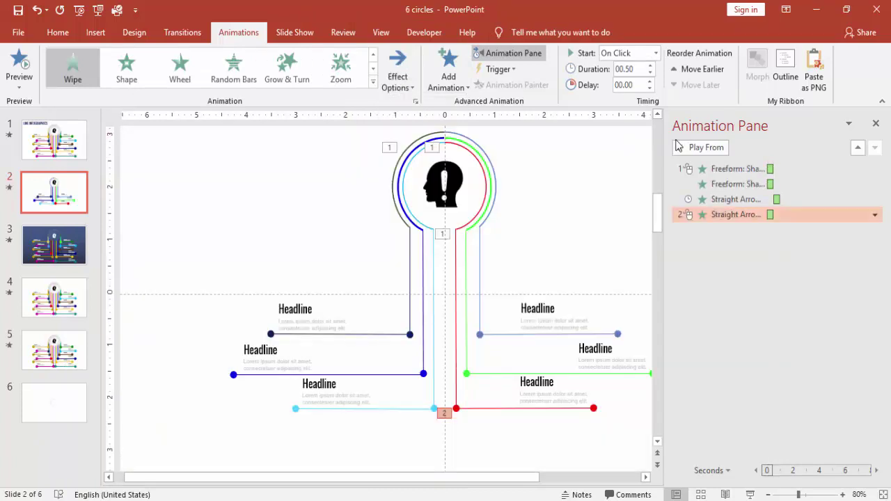
left_click(655, 53)
left_click(629, 94)
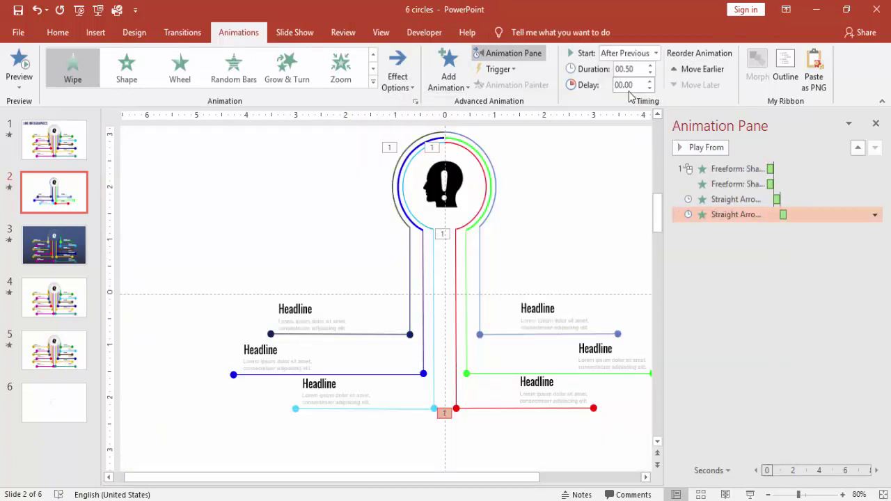
Copy the red vertical line's Wipe animation to the light blue vertical line with the Animation Painter.
left_click(431, 248)
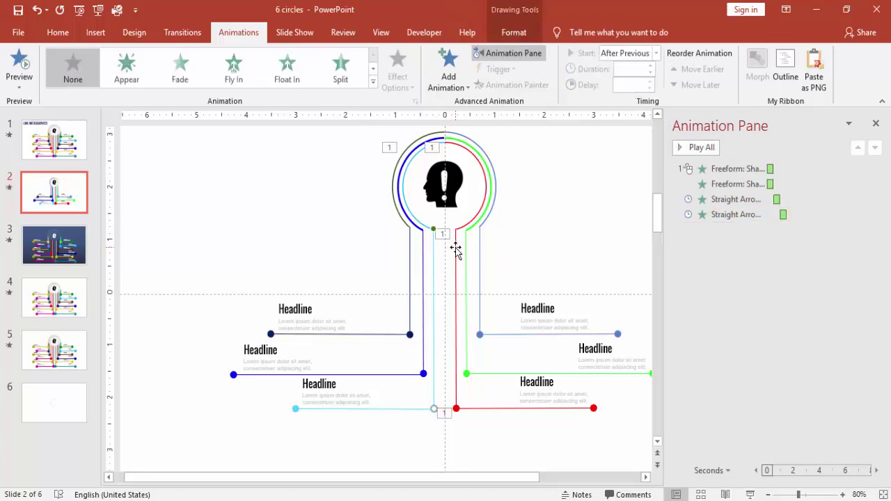
left_click(456, 251)
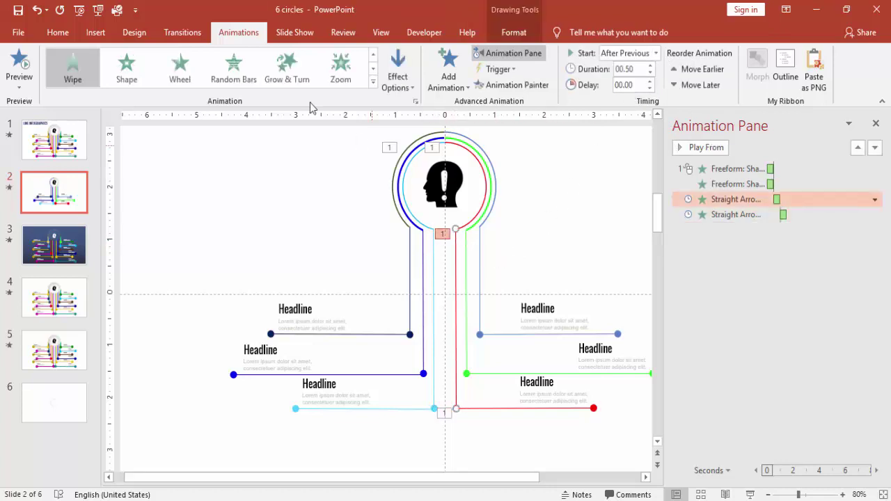
left_click(510, 85)
left_click(433, 242)
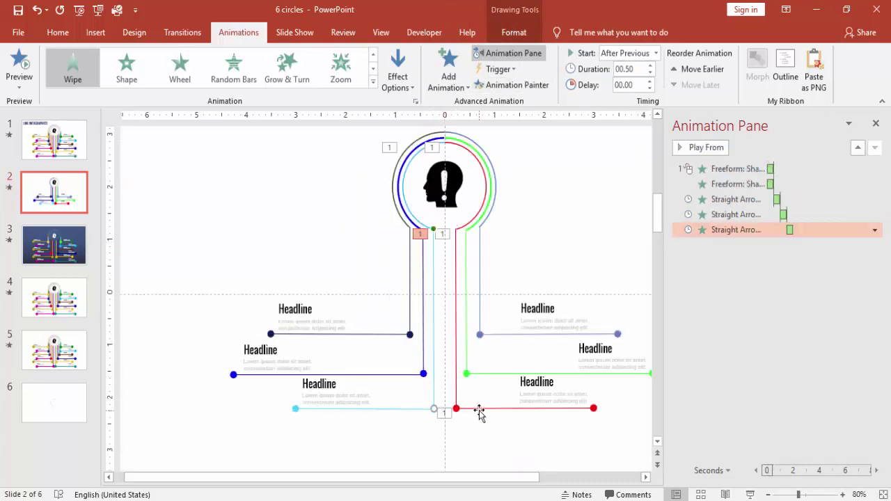
Copy the red horizontal line's animation to the light blue horizontal line and set its Wipe direction to From Right.
left_click(480, 408)
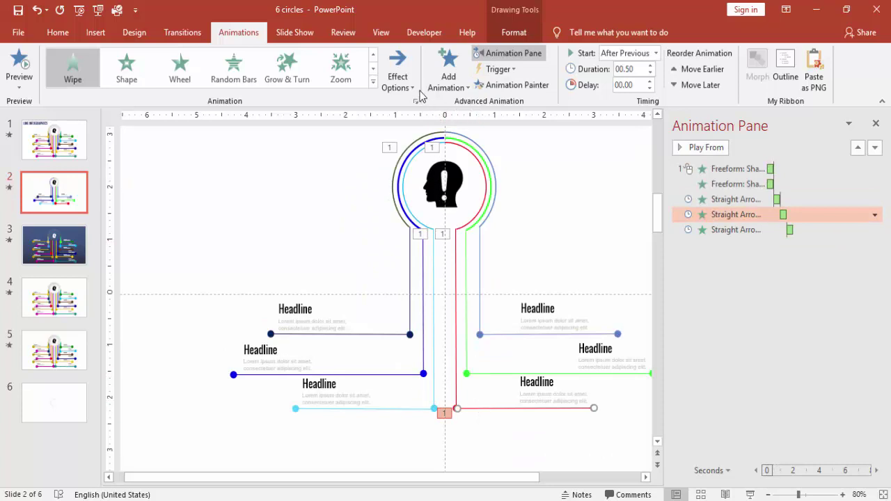
left_click(513, 85)
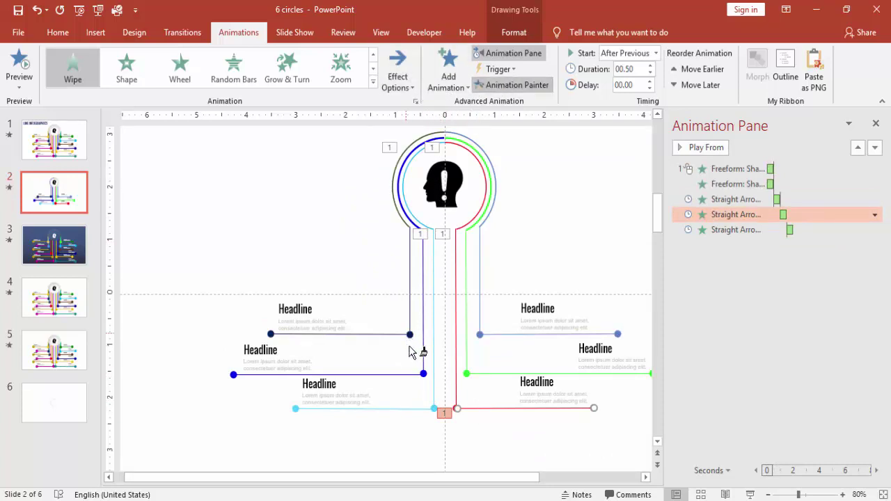
left_click(416, 408)
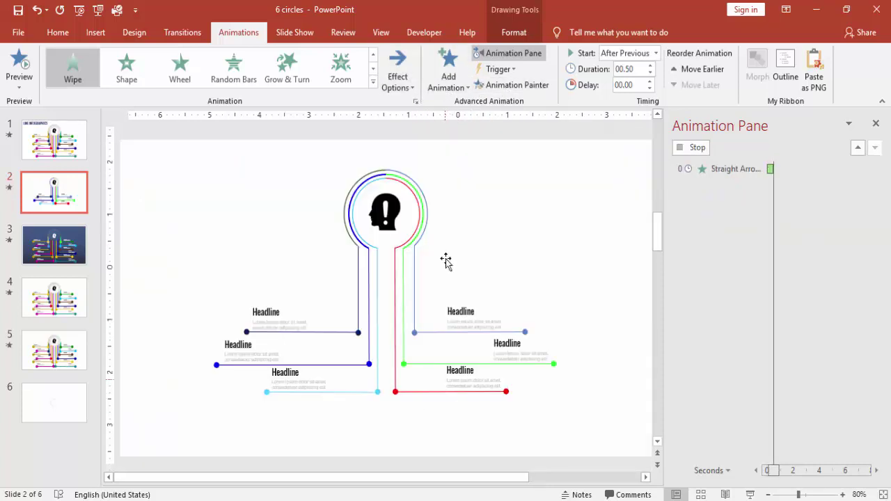
left_click(397, 81)
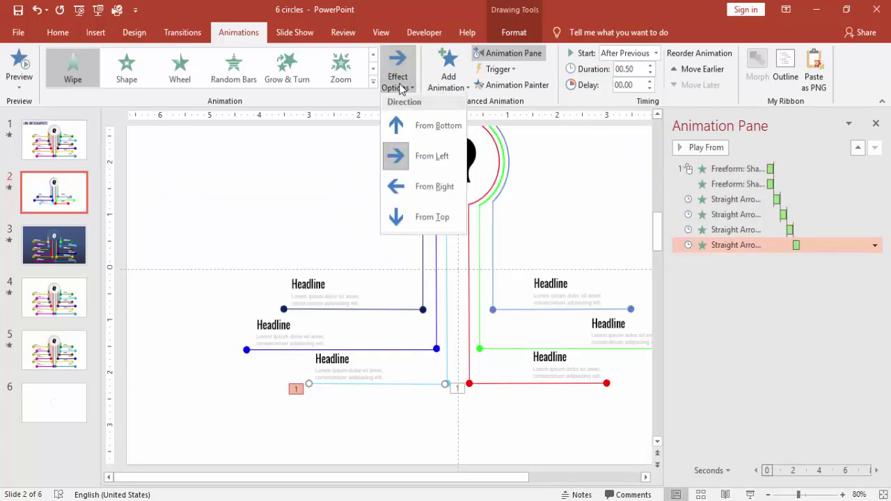
left_click(433, 198)
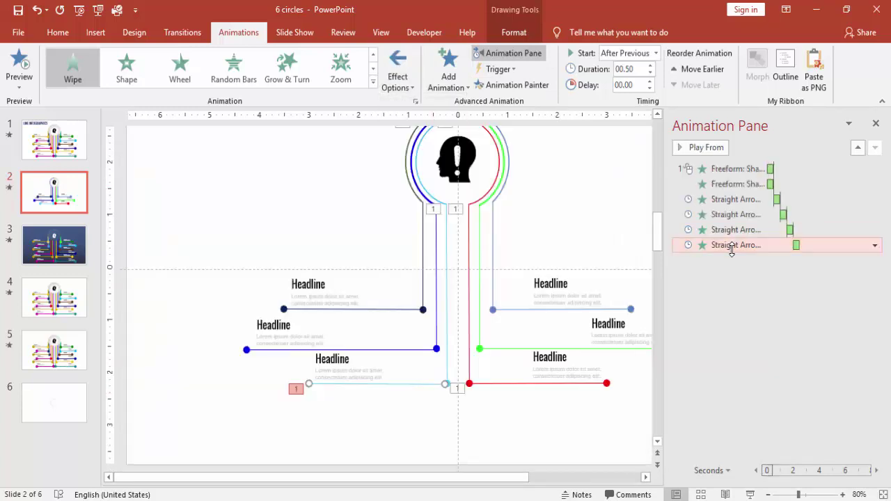
Preview the slide show and make the light blue vertical line animate With Previous, directly after the red vertical line in the order.
left_click(749, 494)
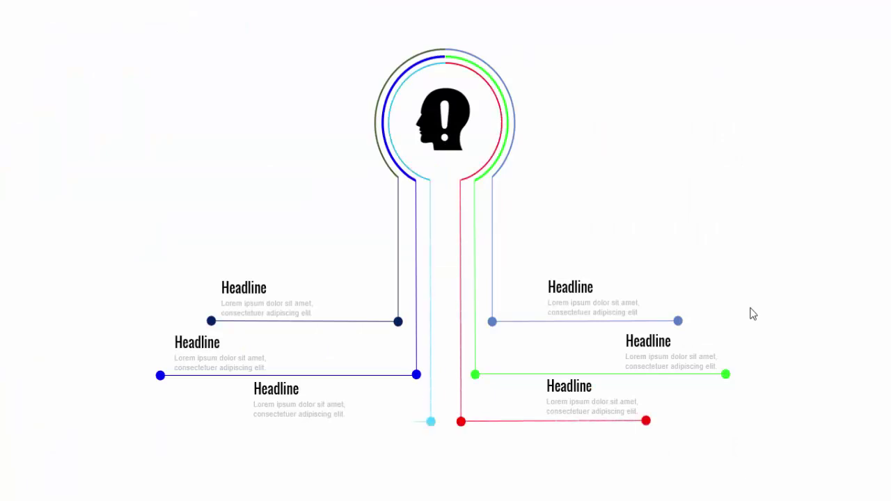
key("Escape")
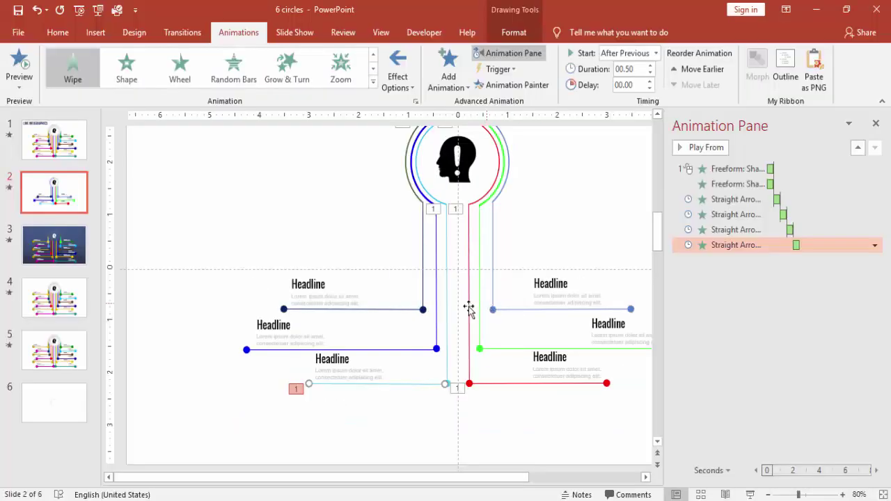
left_click(468, 299)
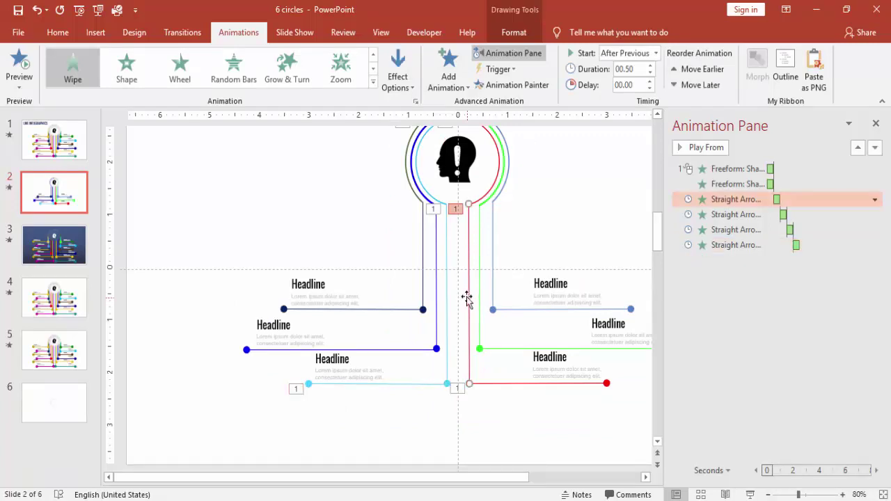
left_click(446, 268)
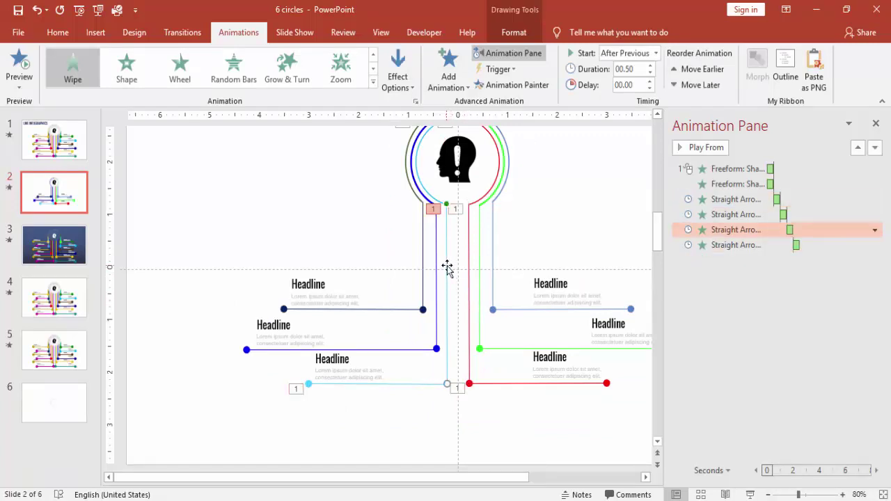
left_click(655, 55)
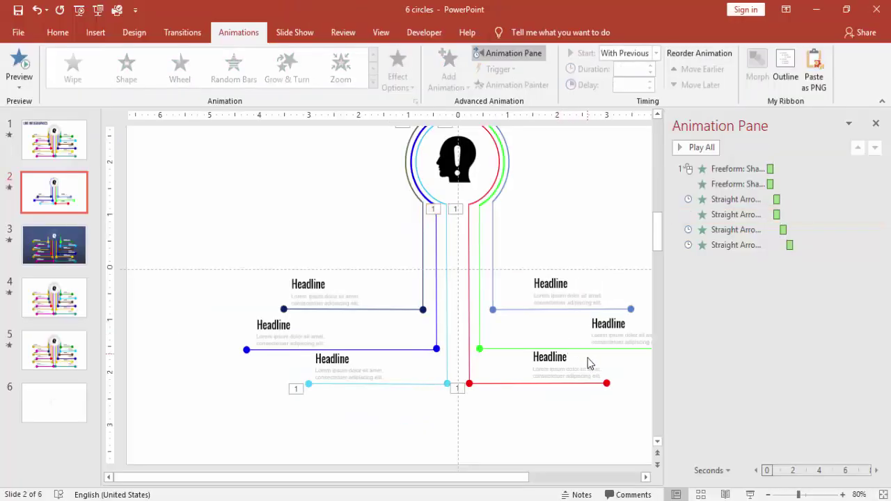
Apply a Wipe entrance animation with the From Left direction to the headline text group above the red horizontal line.
left_click(587, 357)
left_click(373, 82)
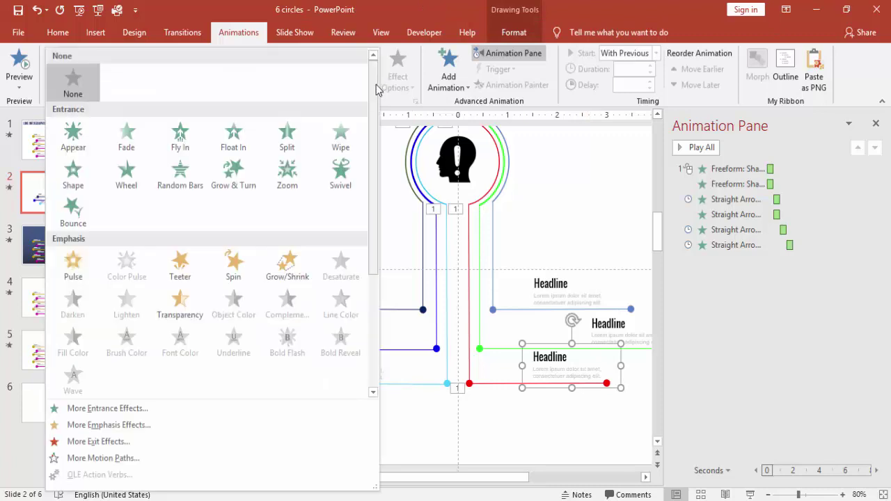
left_click(345, 136)
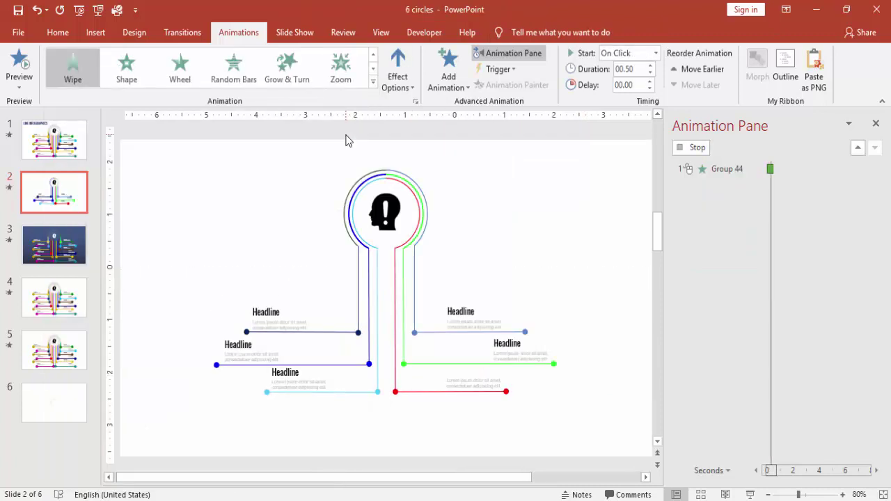
left_click(397, 77)
left_click(434, 156)
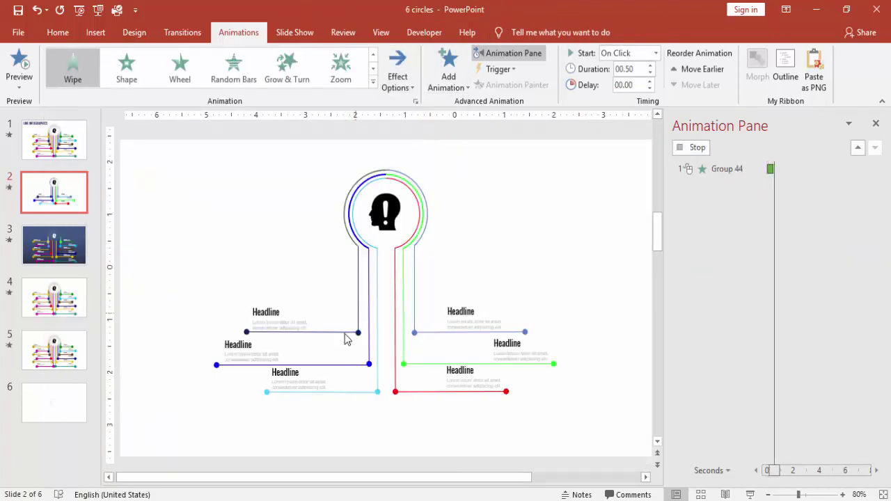
Apply a Wipe entrance animation with the From Right direction to the headline text group above the light blue horizontal line.
left_click(333, 362)
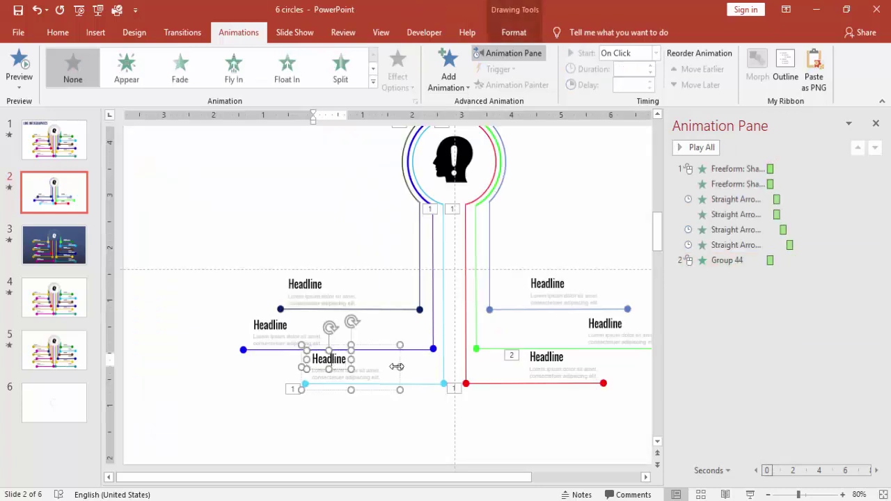
left_click(401, 362)
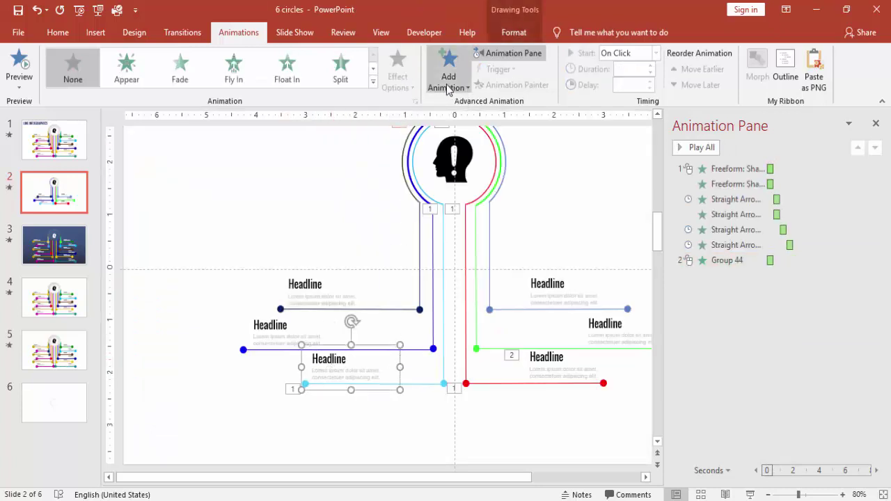
left_click(373, 81)
left_click(349, 129)
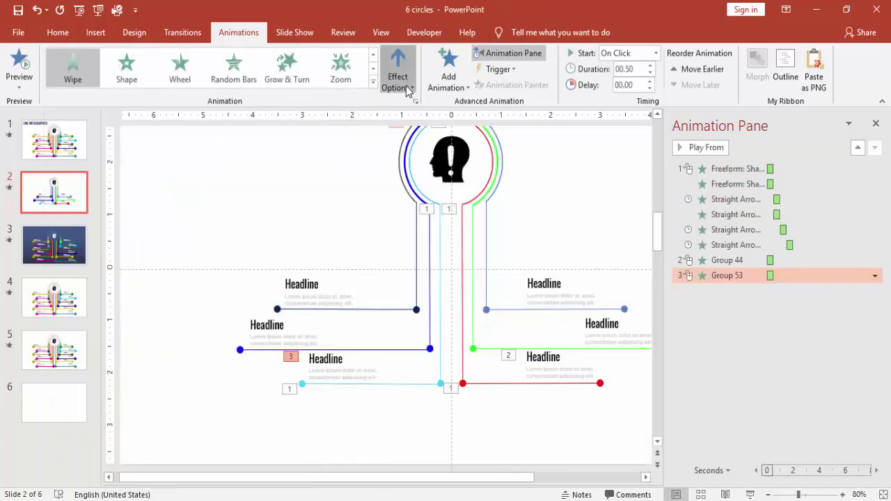
left_click(408, 85)
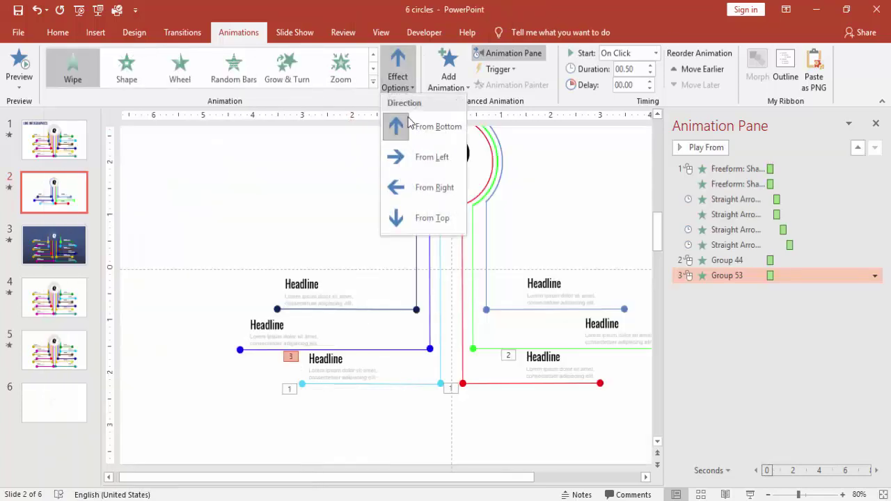
left_click(425, 190)
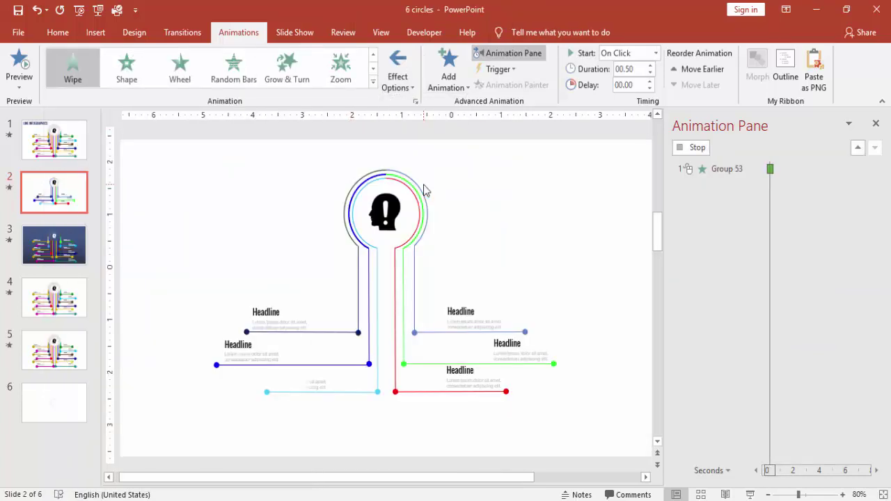
Set the red line's headline group to start After Previous and the light blue line's headline group to start With Previous.
left_click(686, 259)
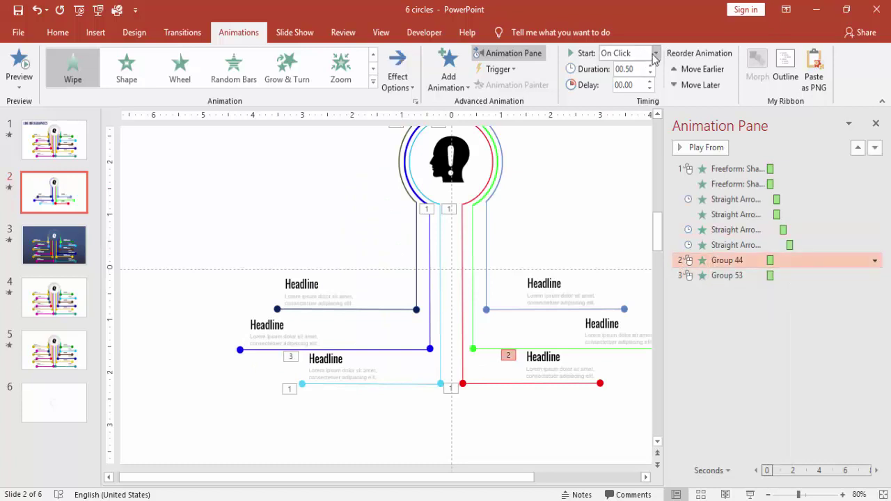
left_click(654, 54)
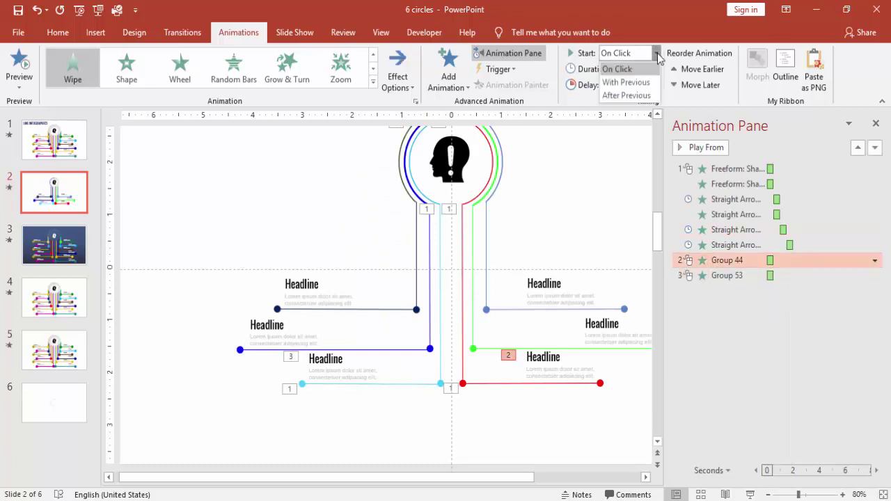
left_click(626, 95)
left_click(709, 277)
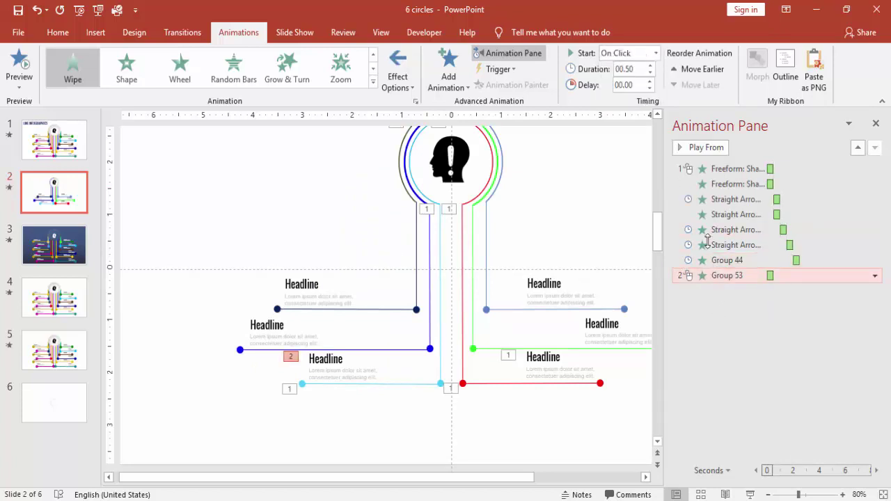
left_click(655, 55)
left_click(627, 82)
Play the slide show from the current slide to check the ring, line and headline animation sequence.
left_click(571, 197)
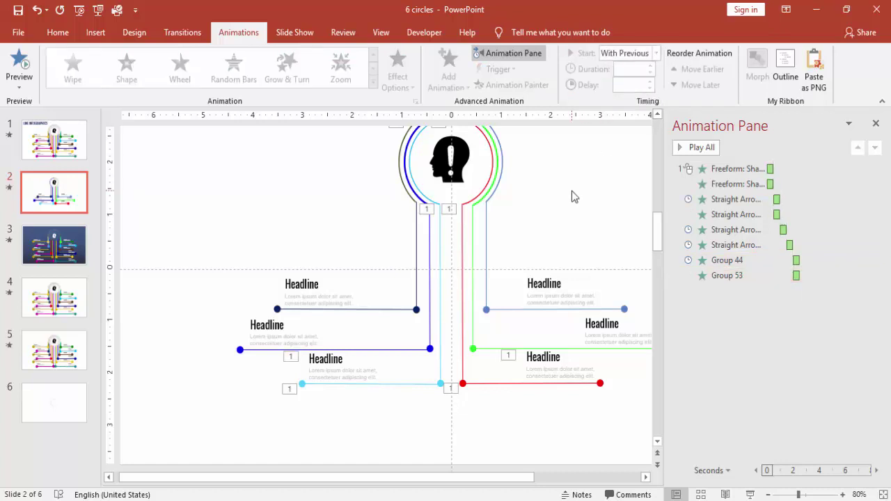
left_click(749, 494)
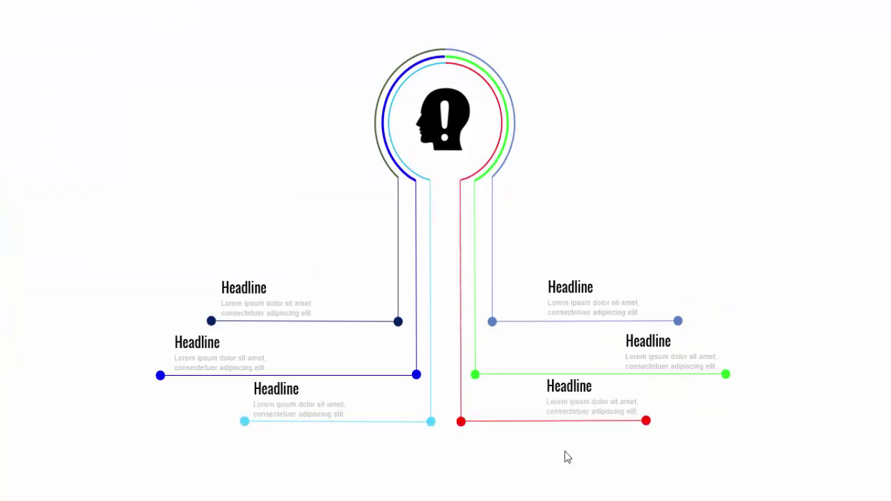
key("Escape")
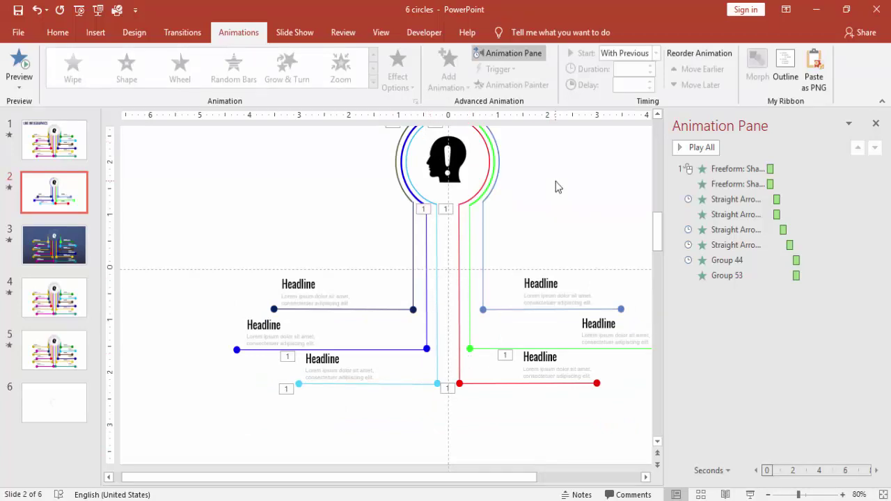
Copy the red half ring's Wipe animation to the green middle right half ring and set it to start After Previous.
left_click(469, 202)
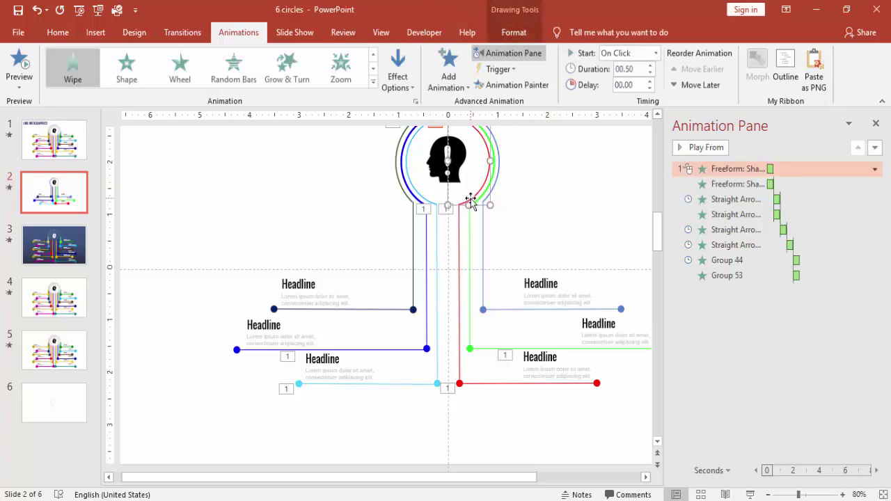
left_click(511, 85)
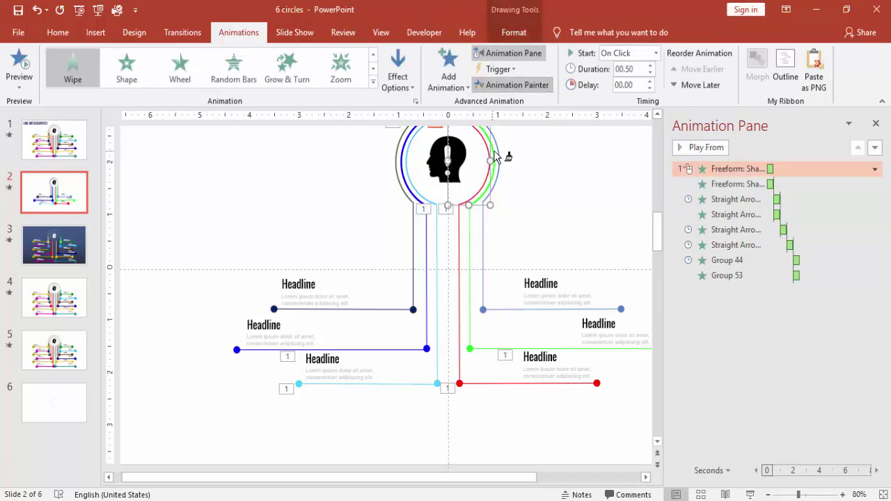
left_click(493, 153)
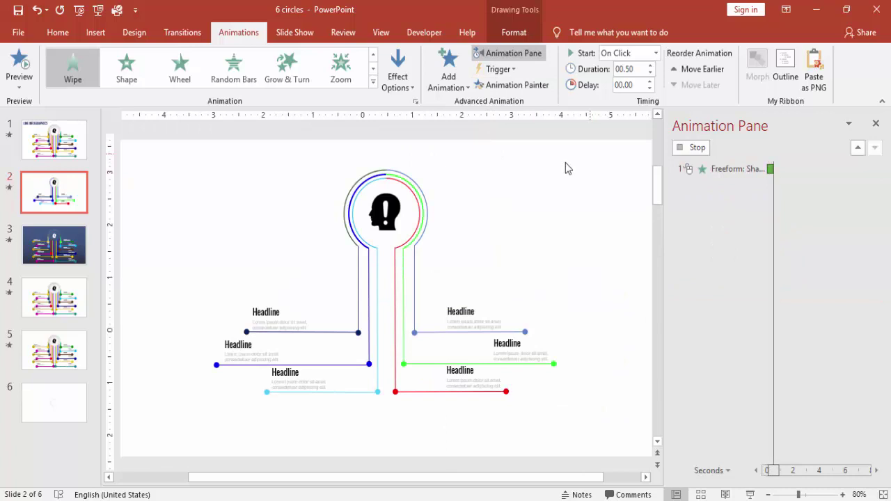
left_click(655, 53)
left_click(626, 93)
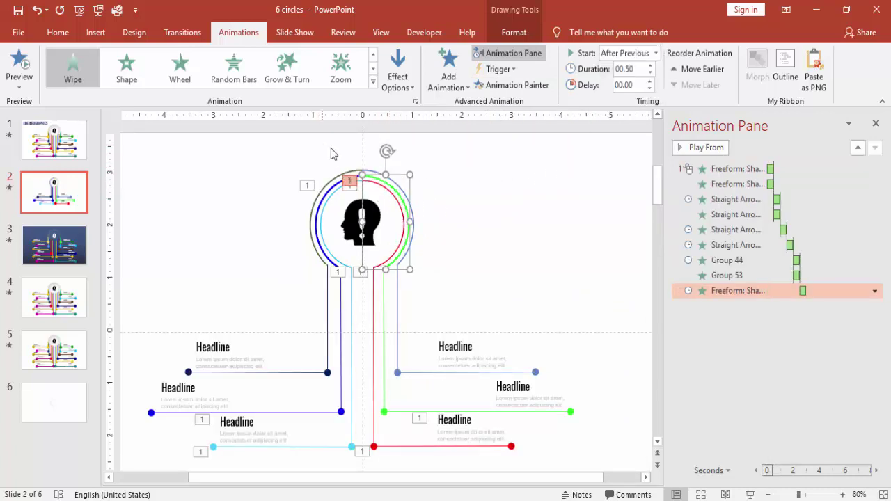
Copy the light blue innermost half ring's With Previous Wipe animation to the dark blue middle left half ring.
left_click(334, 190)
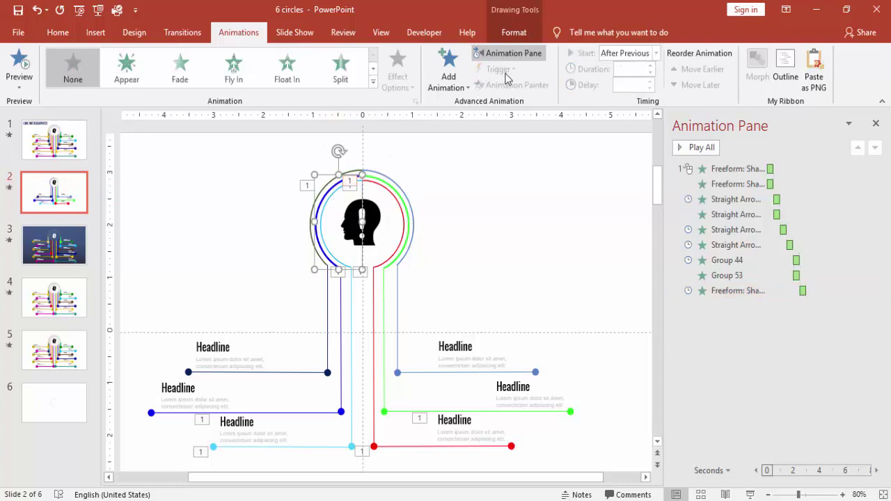
left_click(332, 193)
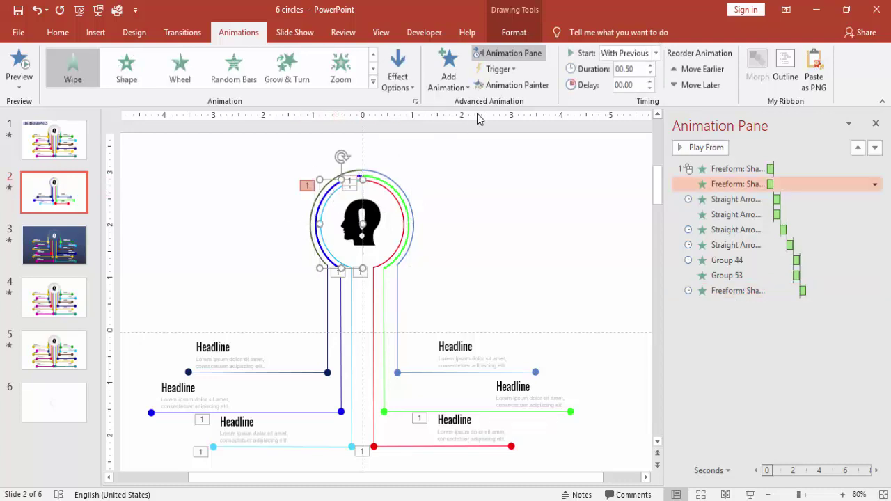
left_click(531, 85)
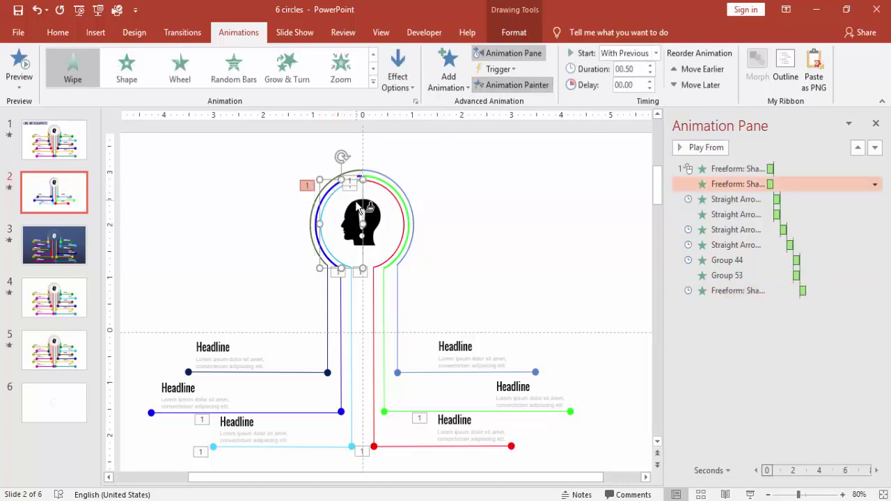
left_click(319, 217)
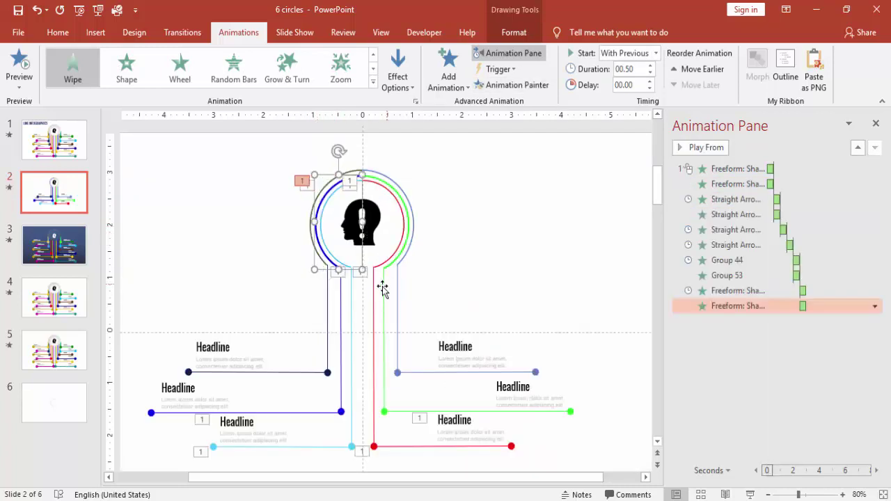
Copy the red vertical line's Wipe animation to the green vertical line, and the light blue vertical line's to the dark blue vertical line.
left_click(374, 290)
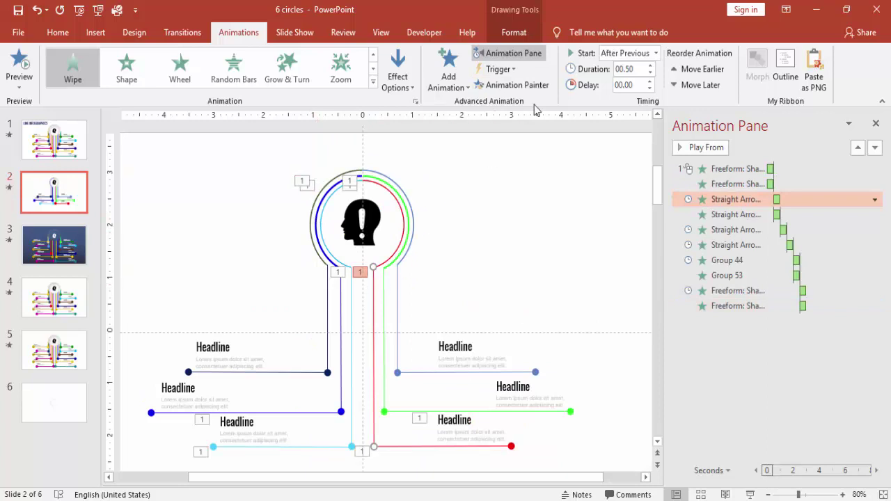
left_click(514, 86)
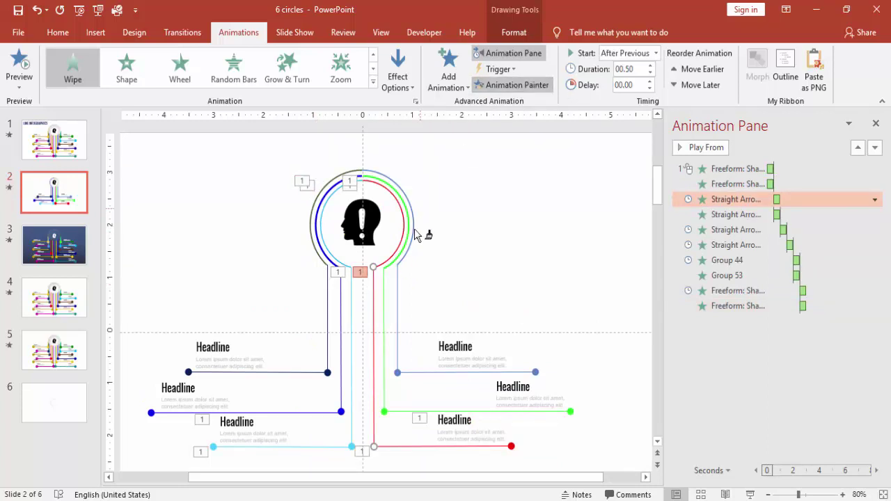
left_click(395, 286)
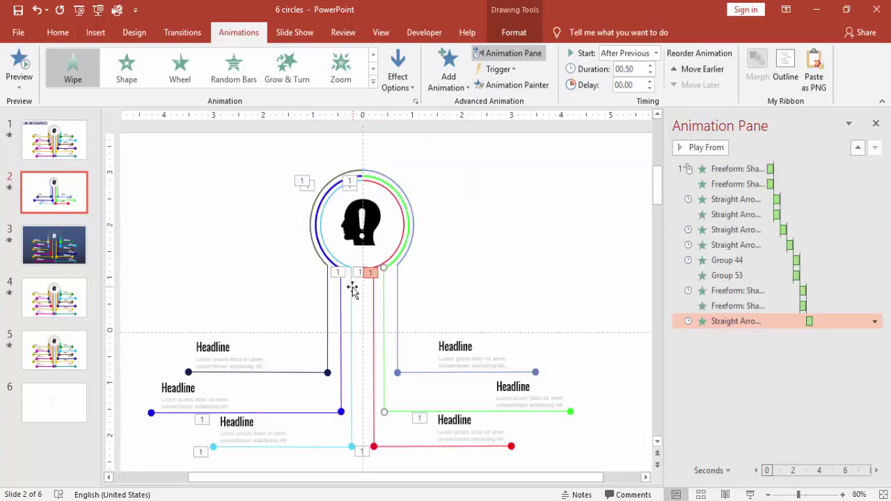
left_click(399, 264)
left_click(529, 86)
left_click(340, 306)
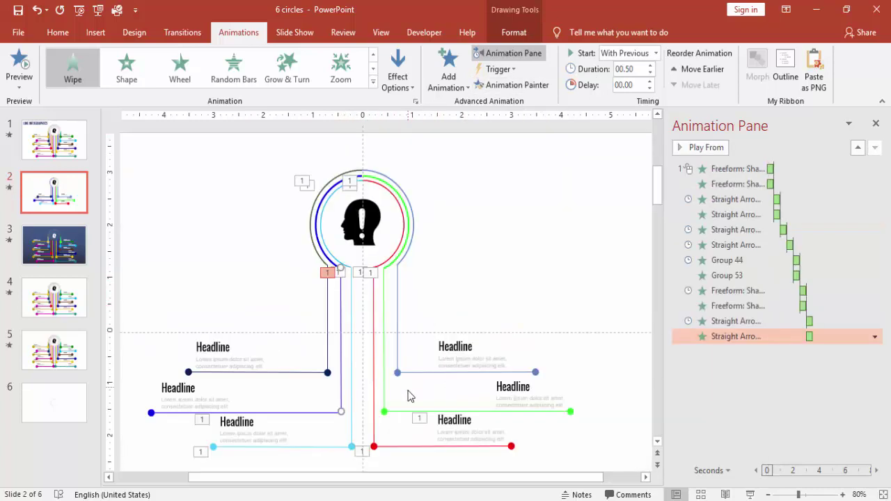
Copy the red horizontal line's Wipe animation to the green horizontal line, and the light blue horizontal line's to the dark blue horizontal line.
left_click(518, 229)
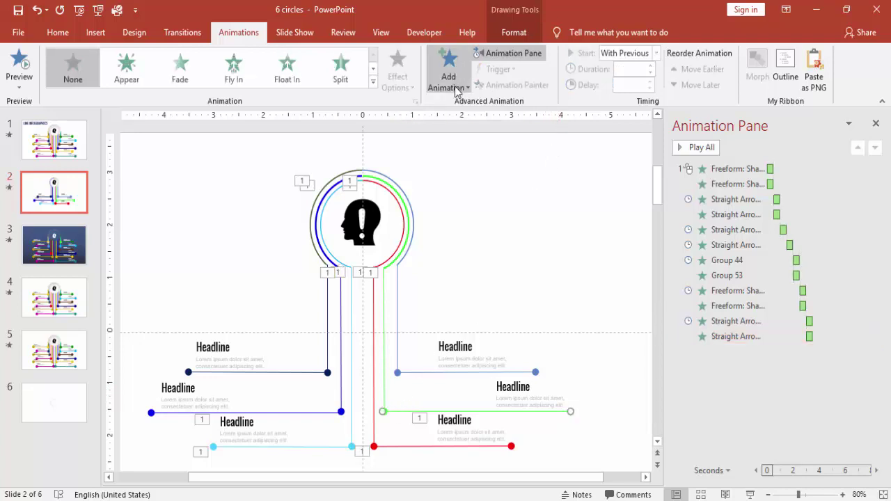
left_click(394, 446)
left_click(510, 90)
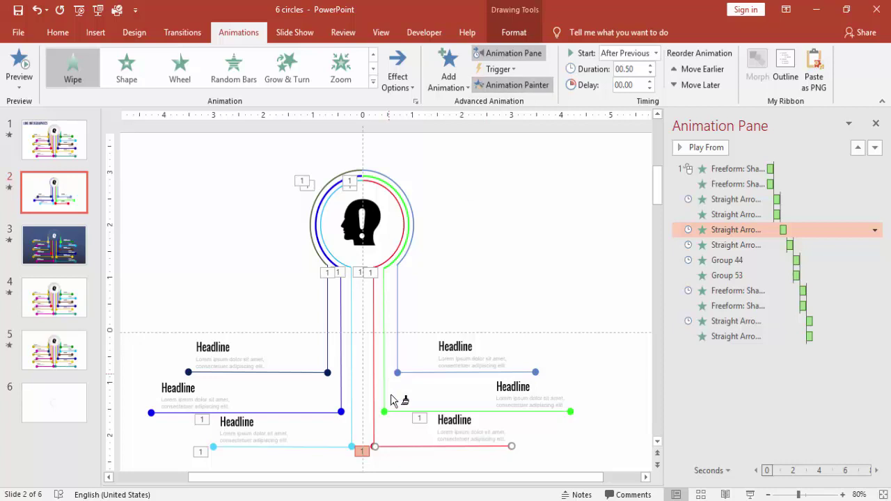
left_click(408, 412)
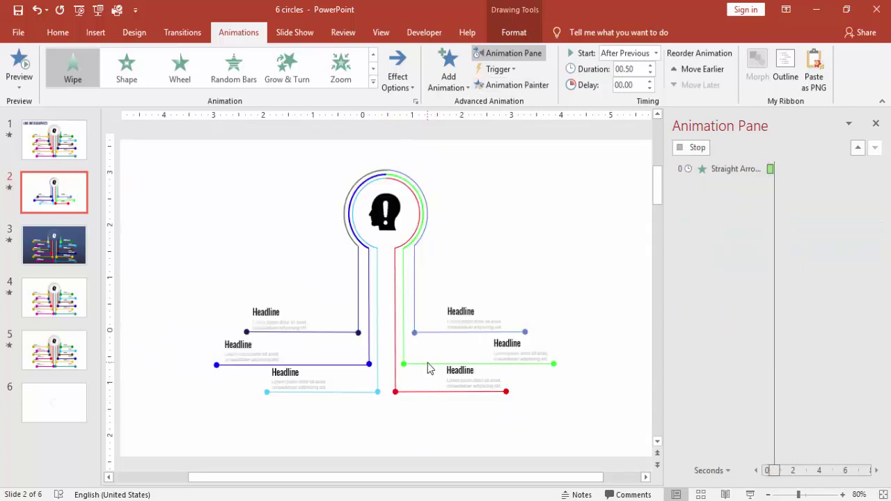
left_click(312, 446)
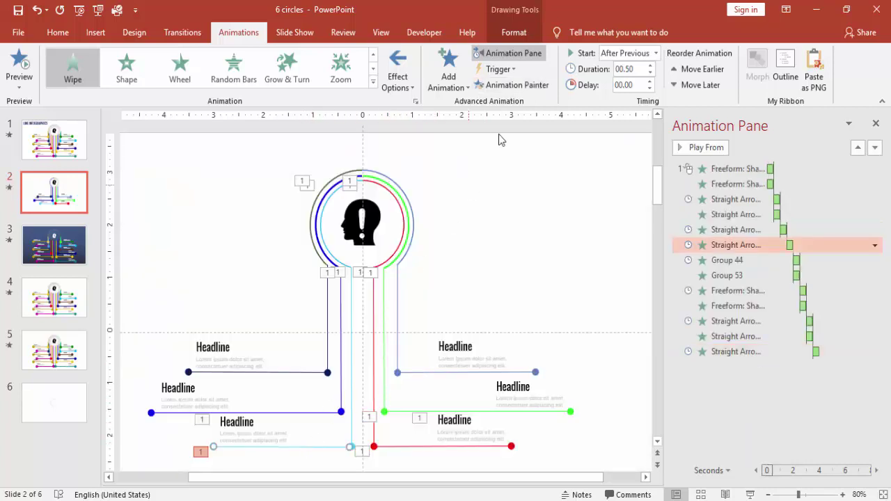
left_click(512, 85)
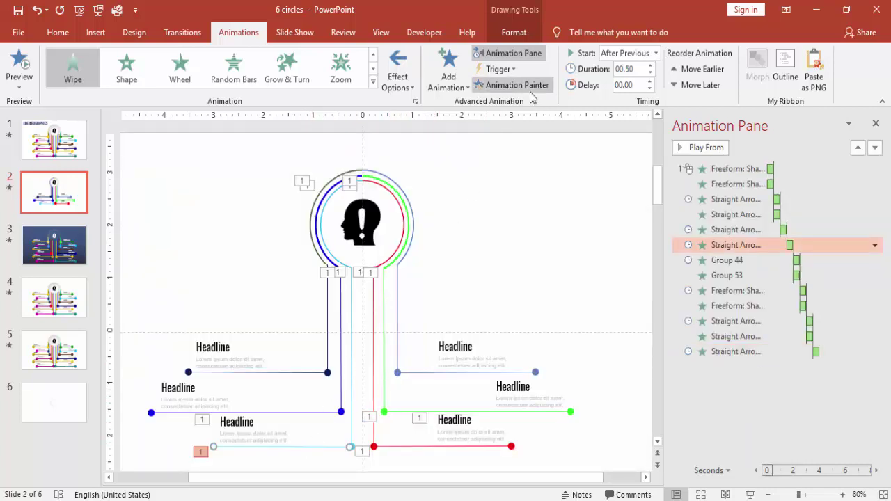
left_click(313, 420)
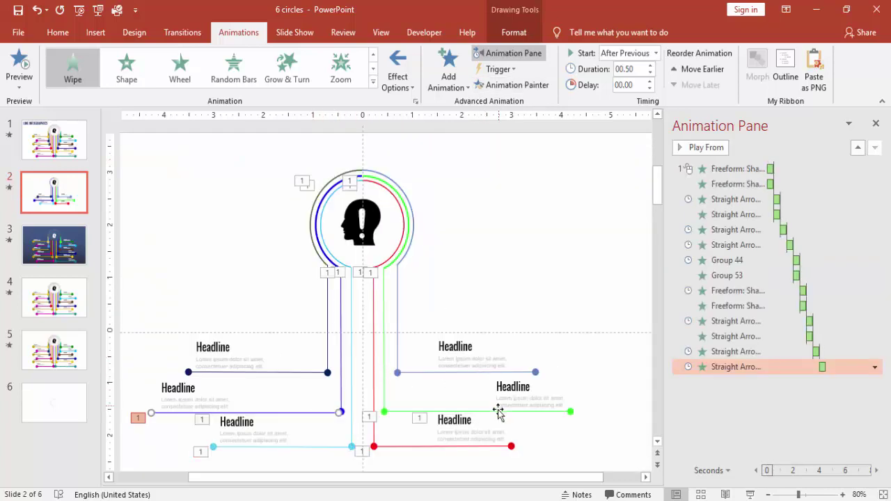
Copy the red line's headline group animation to the green line's headline group, and the light blue line's headline group animation to the dark blue one's.
left_click(500, 420)
left_click(492, 426)
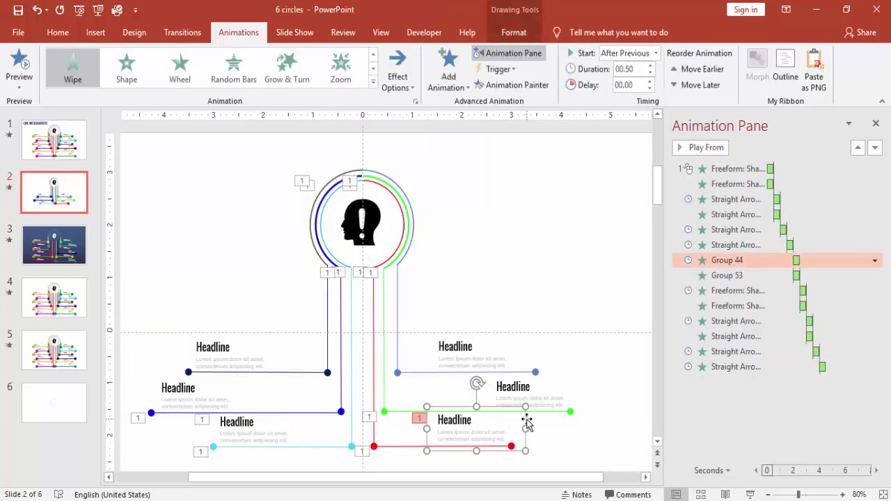
left_click(511, 85)
left_click(534, 405)
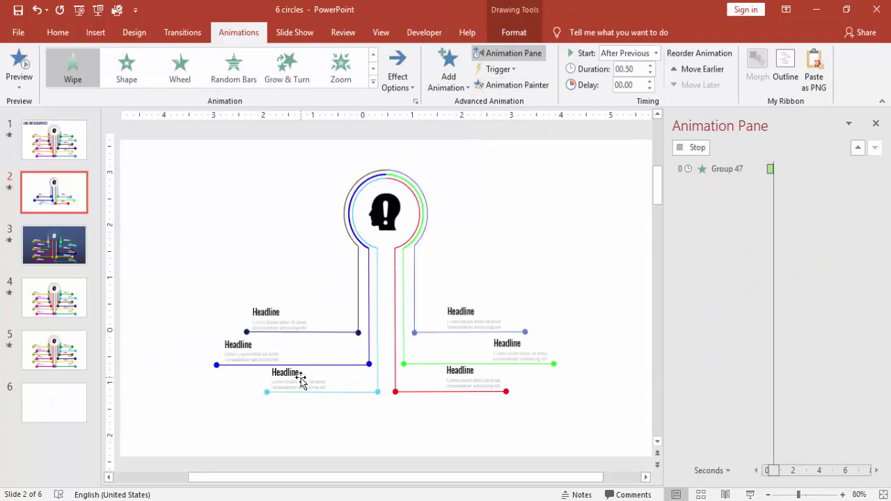
left_click(232, 426)
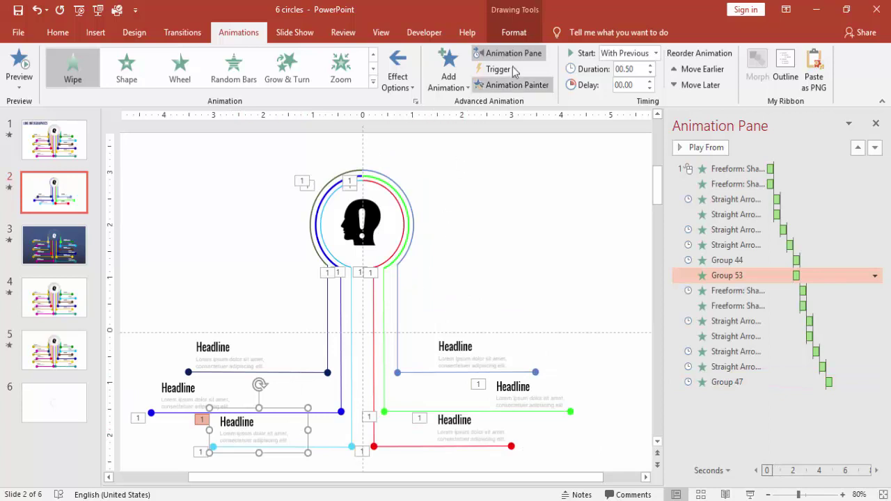
left_click(513, 85)
left_click(183, 394)
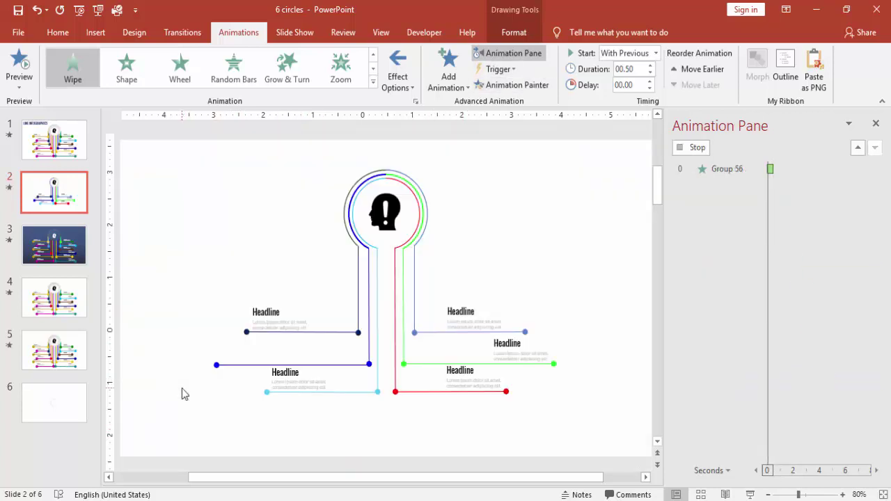